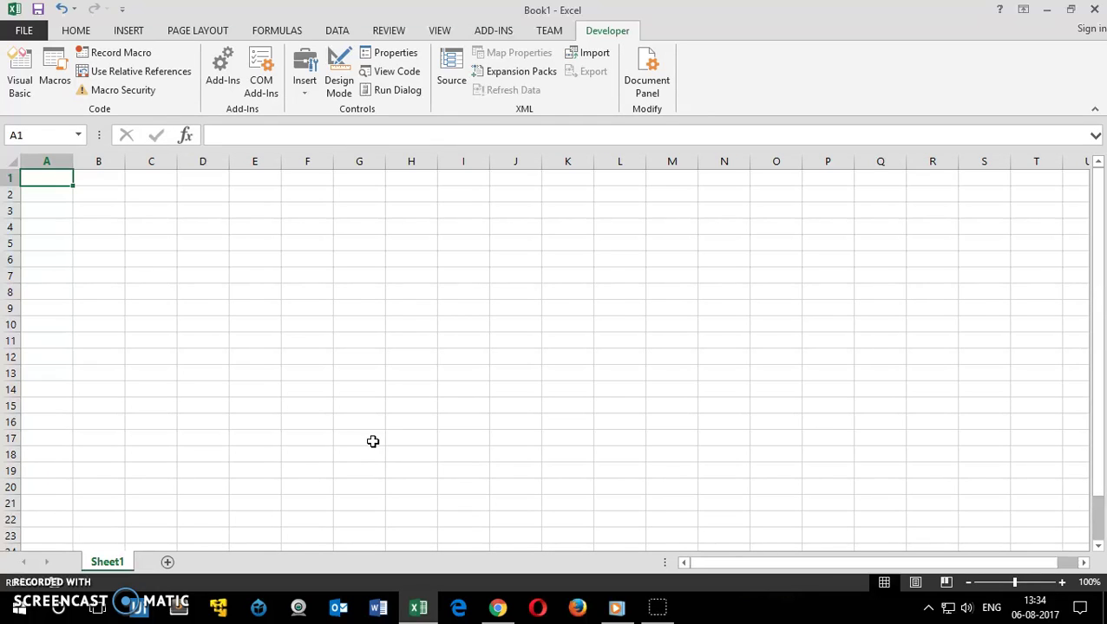
- Open the backstage Info page for the unsaved Book1 workbook
{"action": "left_click", "coordinate": [457, 395]}
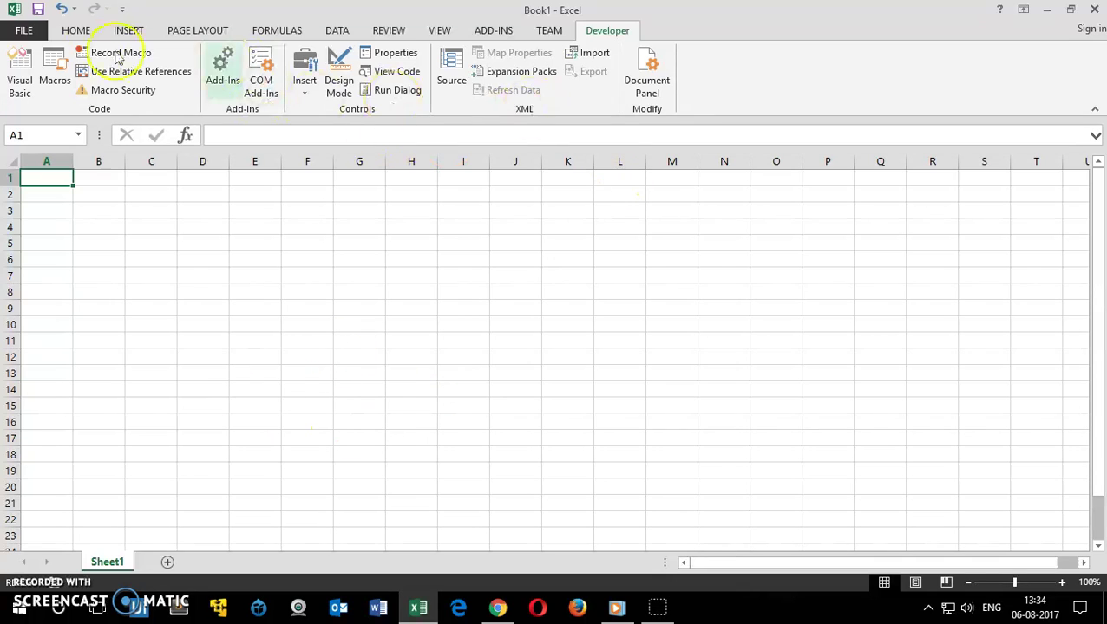
{"action": "left_click", "coordinate": [25, 32]}
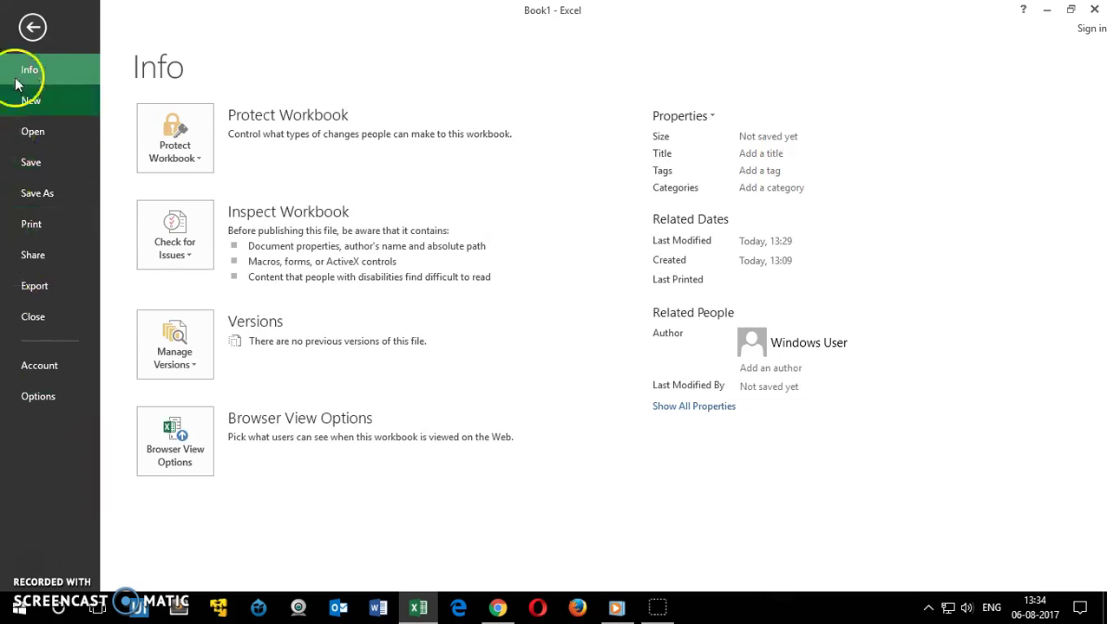
- Return to Sheet1, select H8 and bring up the Macro dialog listing alphabet and number
{"action": "left_click", "coordinate": [31, 26]}
{"action": "left_click", "coordinate": [408, 294]}
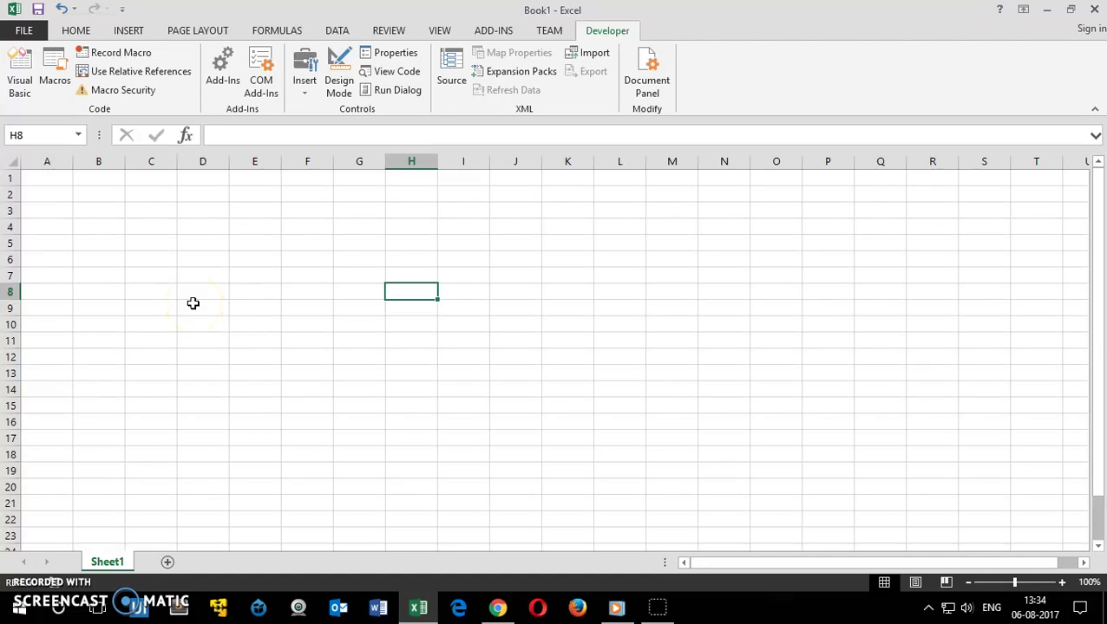
{"action": "left_click", "coordinate": [50, 80]}
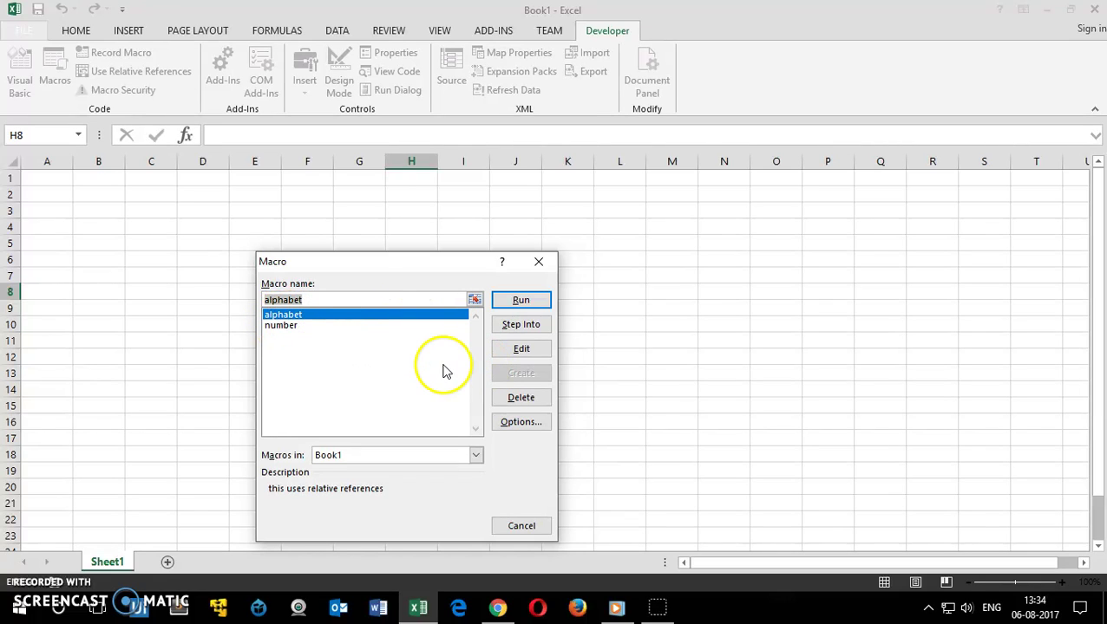
- Close the Macro dialog and run the number macro from A1, filling 1–10
{"action": "left_click", "coordinate": [522, 527]}
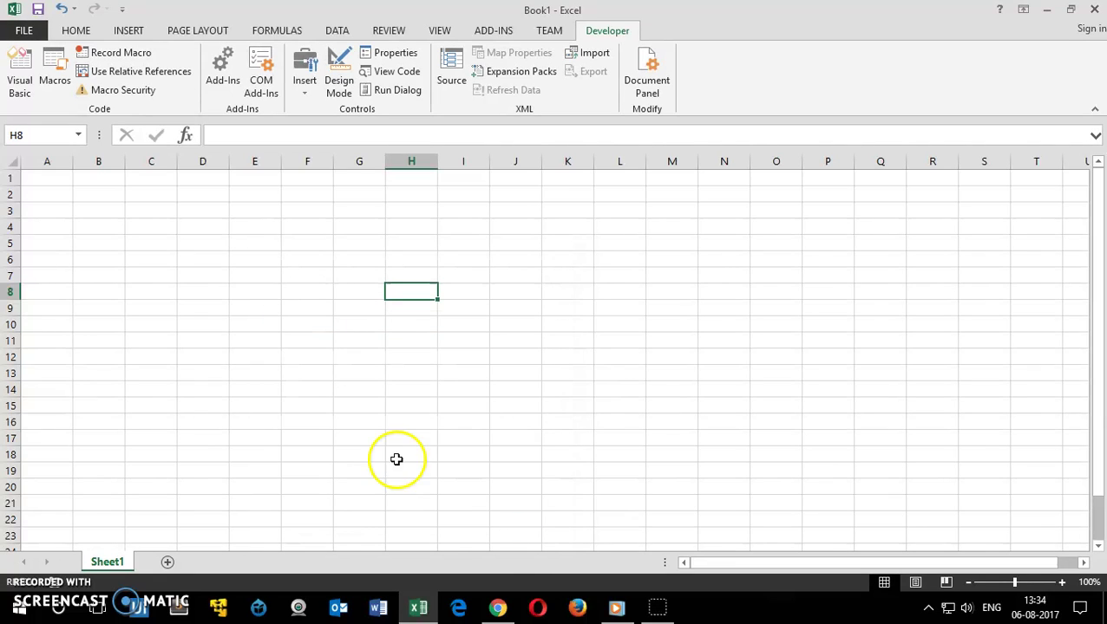
{"action": "left_click", "coordinate": [52, 182]}
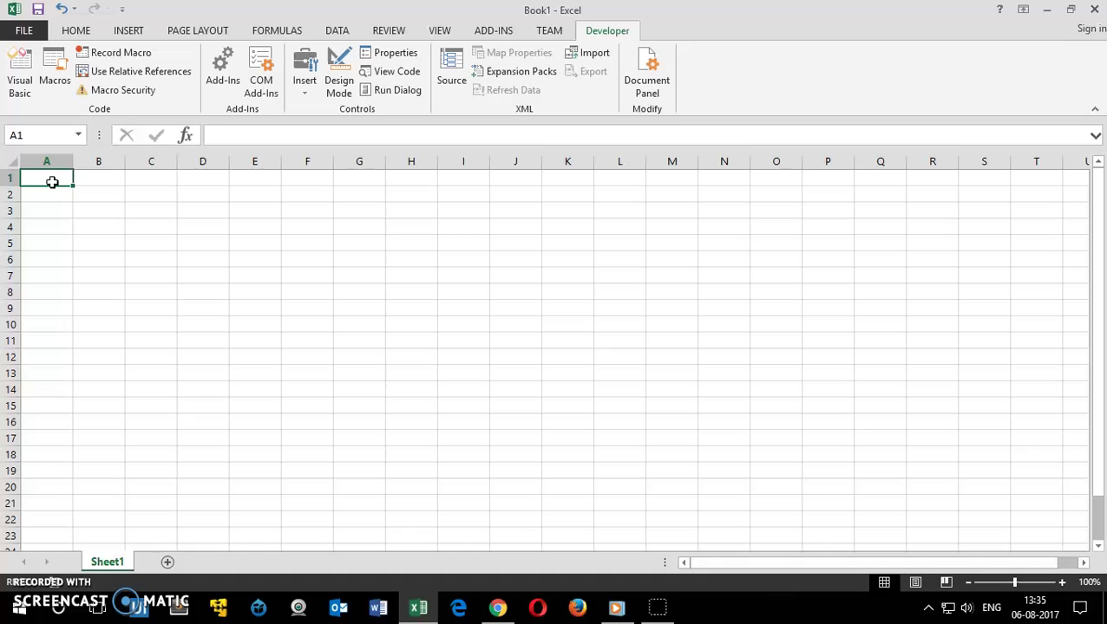
{"action": "key", "text": "ctrl+shift+n"}
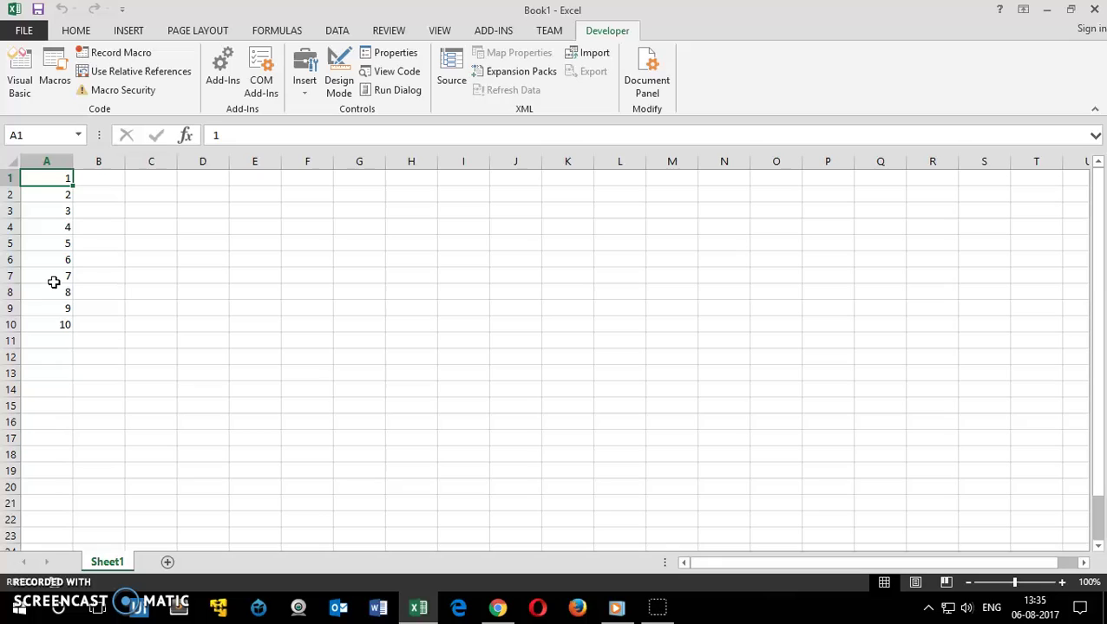
- Clear the numbers 1–10 from A1:A10
{"action": "left_click", "coordinate": [115, 180]}
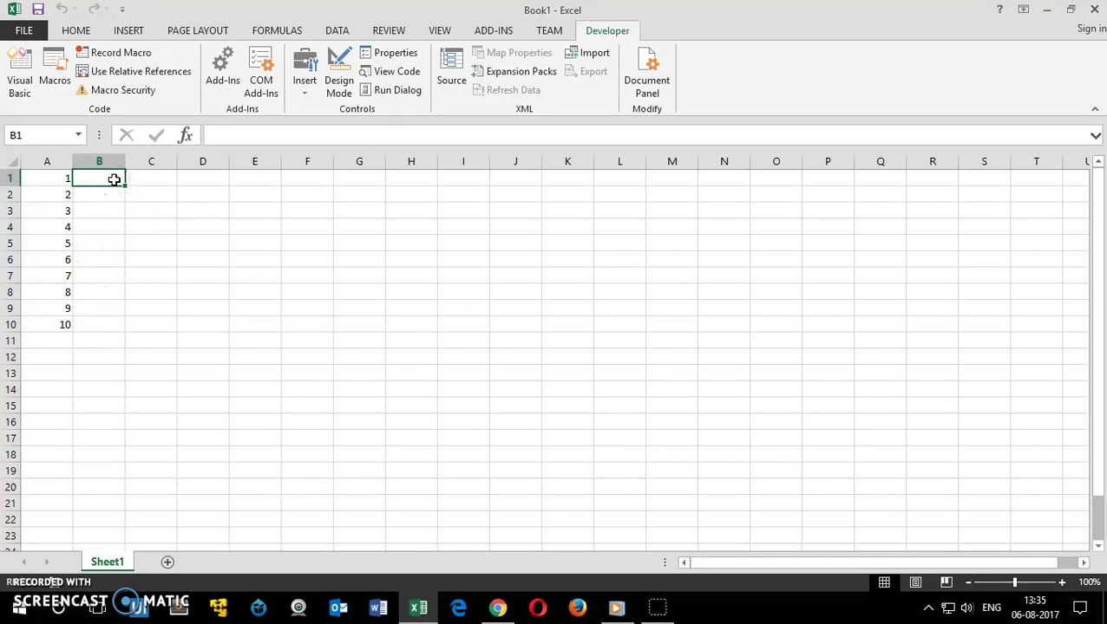
{"action": "key", "text": "ctrl+Home"}
{"action": "left_click", "coordinate": [165, 179]}
{"action": "key", "text": "ctrl+Home"}
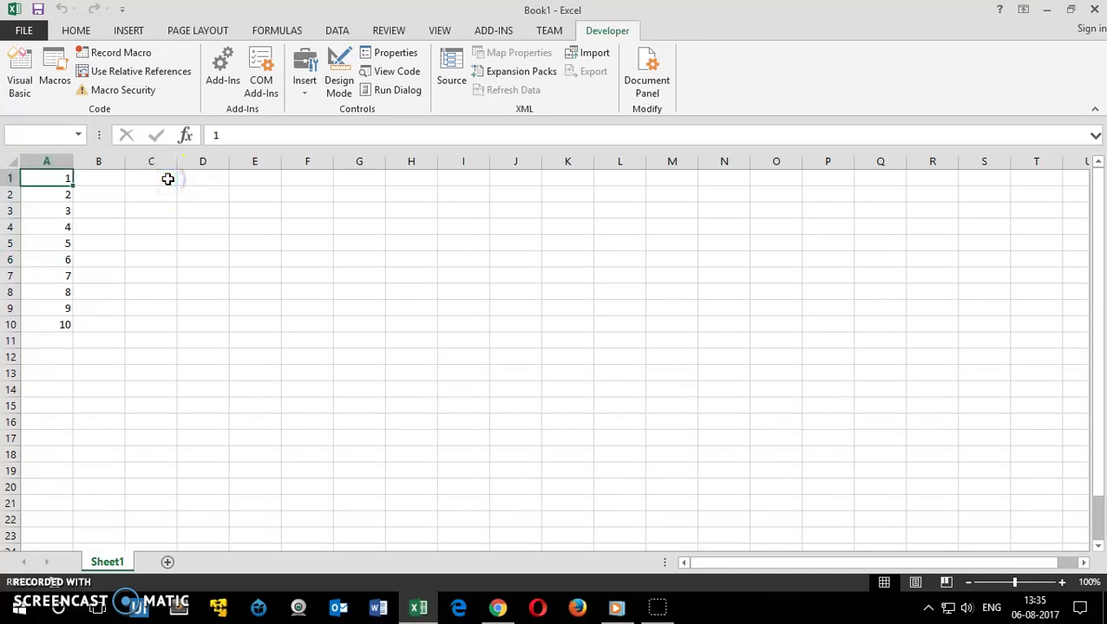
{"action": "left_click", "coordinate": [164, 279]}
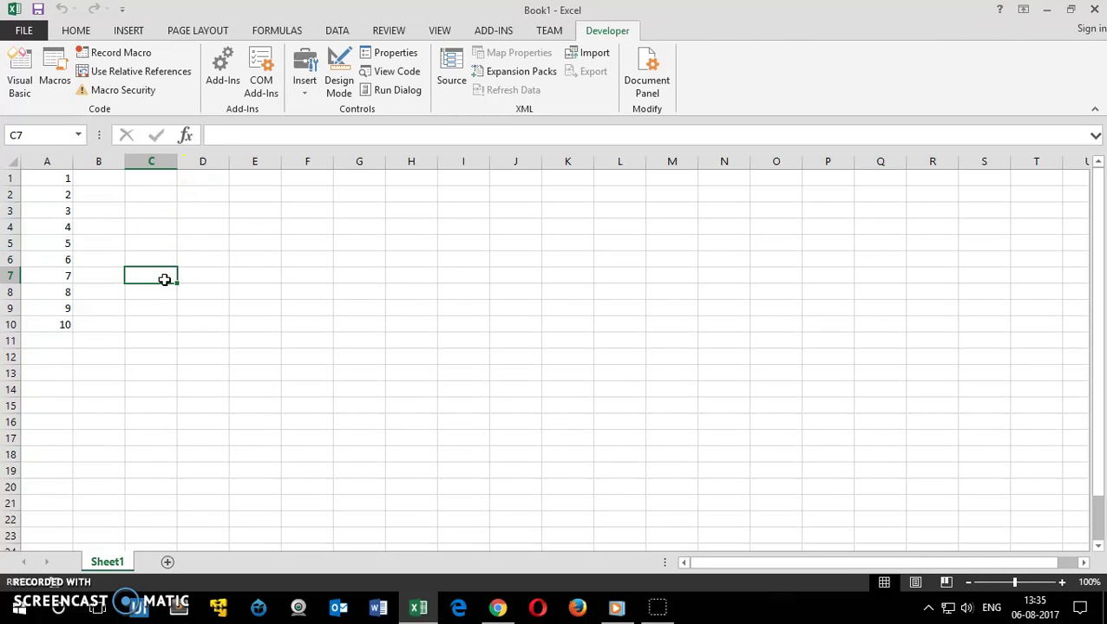
{"action": "key", "text": "ctrl+Home"}
{"action": "left_click", "coordinate": [187, 345]}
{"action": "left_click", "coordinate": [52, 174]}
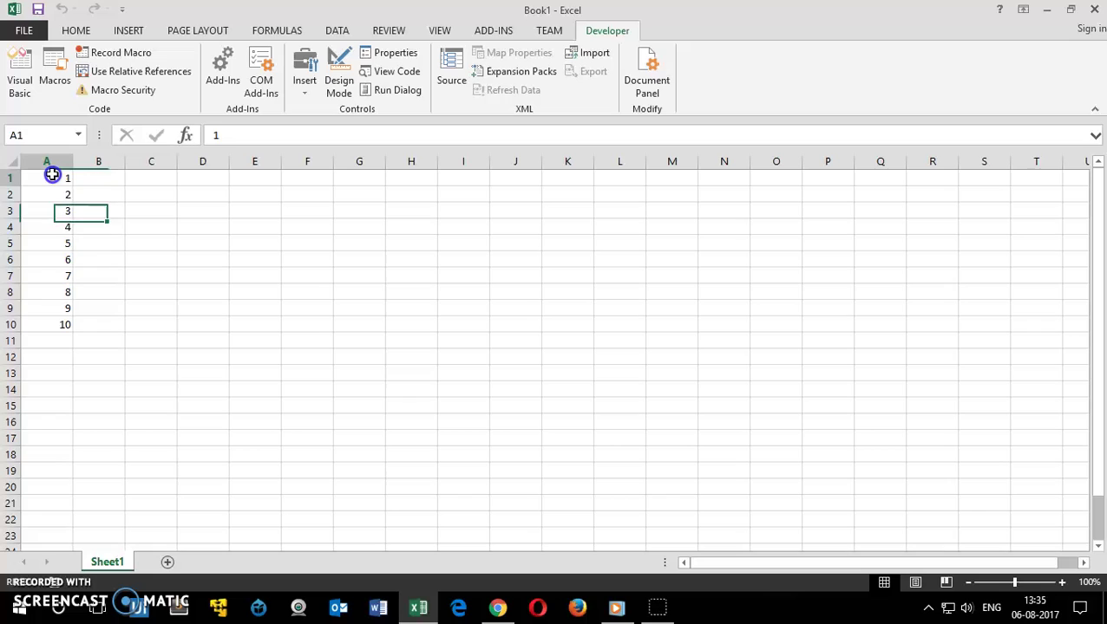
{"action": "left_click_drag", "start_coordinate": [52, 174], "coordinate": [67, 323]}
{"action": "key", "text": "Delete"}
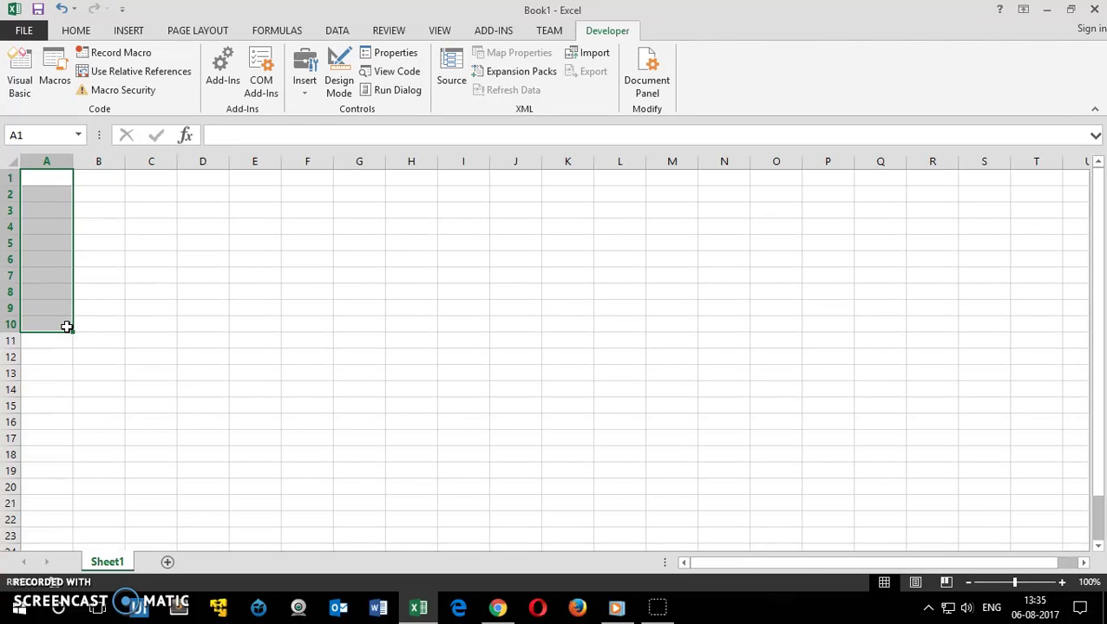
- Run the alphabet macro from A1 to fill A1:A9 with letters A–I
{"action": "left_click", "coordinate": [160, 292]}
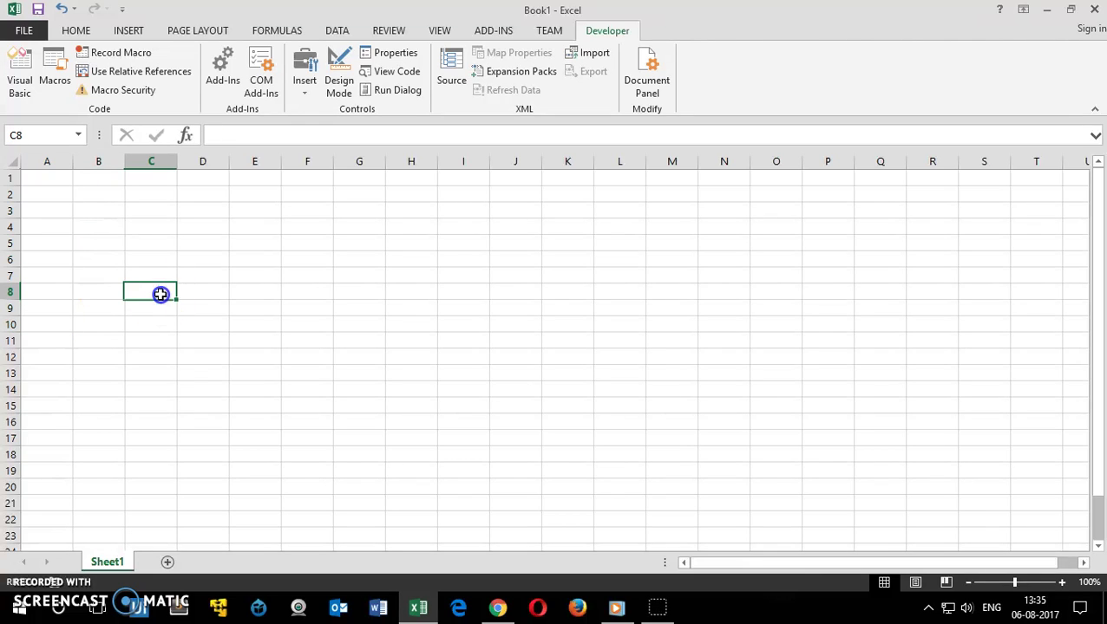
{"action": "left_click", "coordinate": [53, 181]}
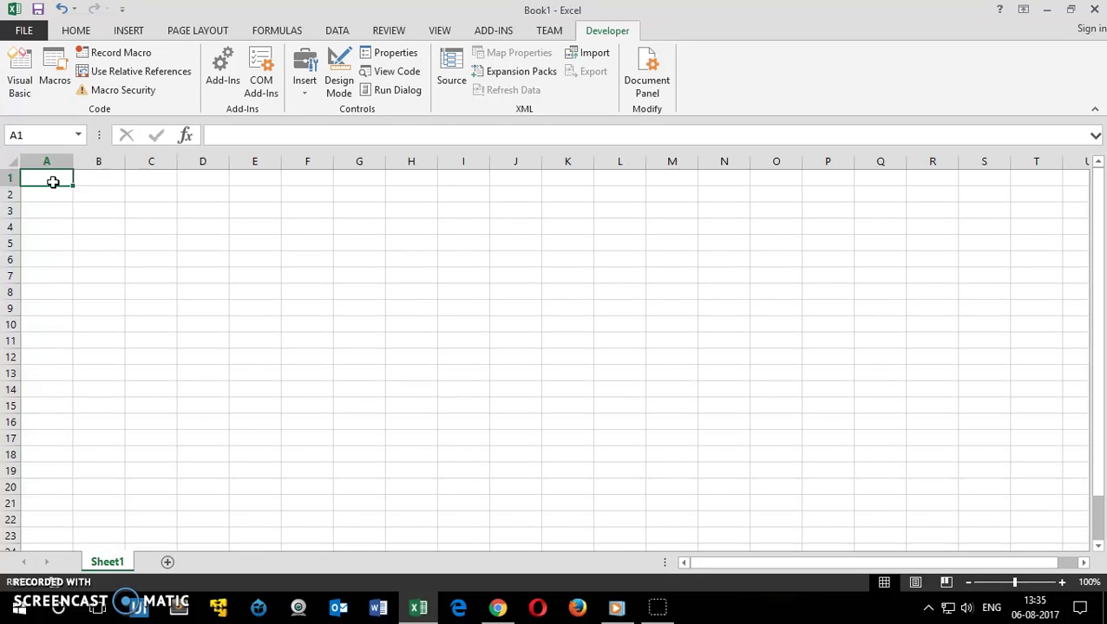
{"action": "key", "text": "ctrl+shift+a"}
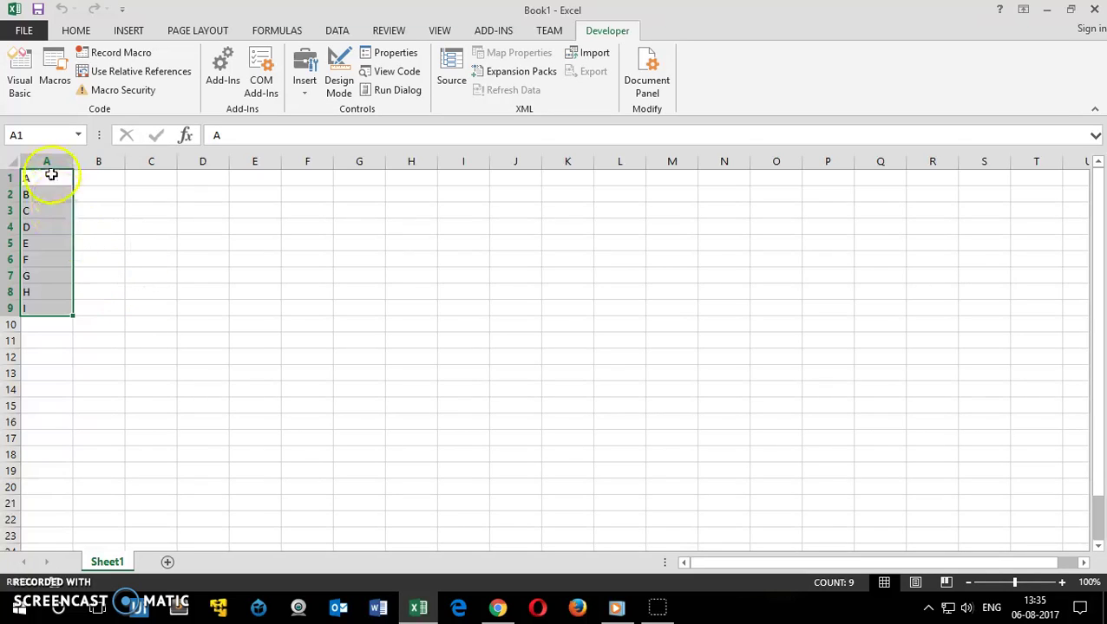
- Fill A–I letter runs starting at C1, D5, F6 and H6
{"action": "left_click", "coordinate": [155, 178]}
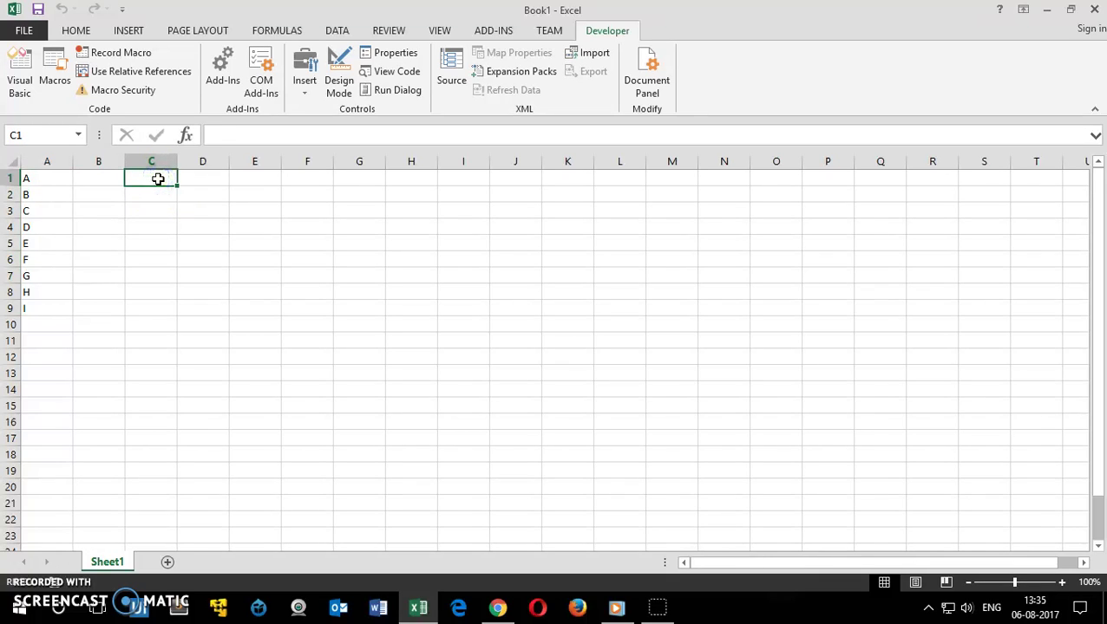
{"action": "type", "text": "A B C D E F G H I"}
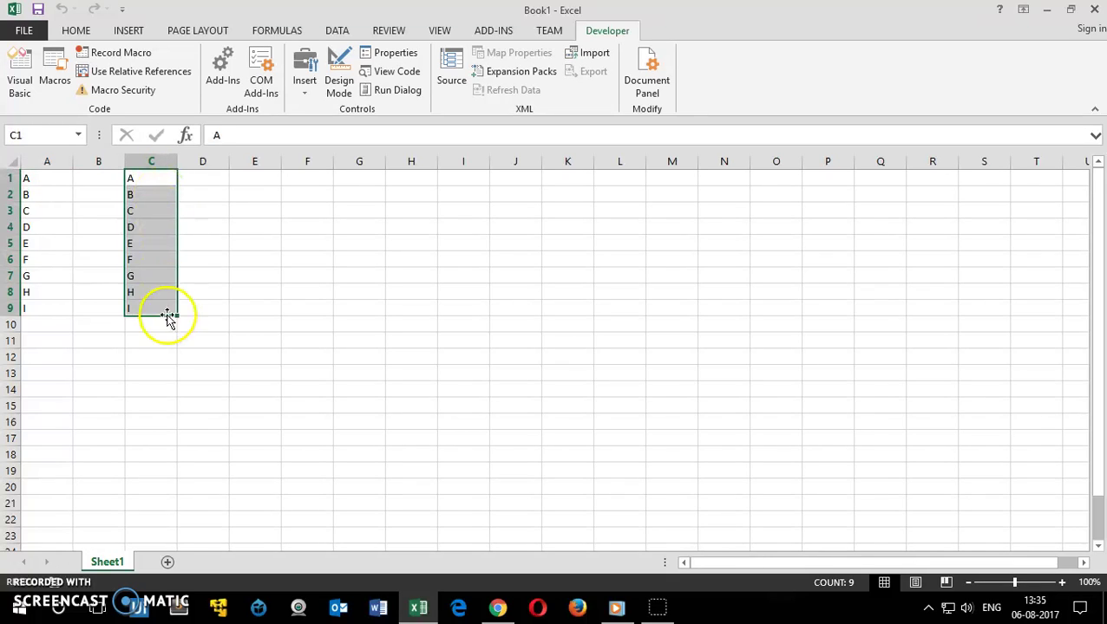
{"action": "left_click", "coordinate": [216, 247]}
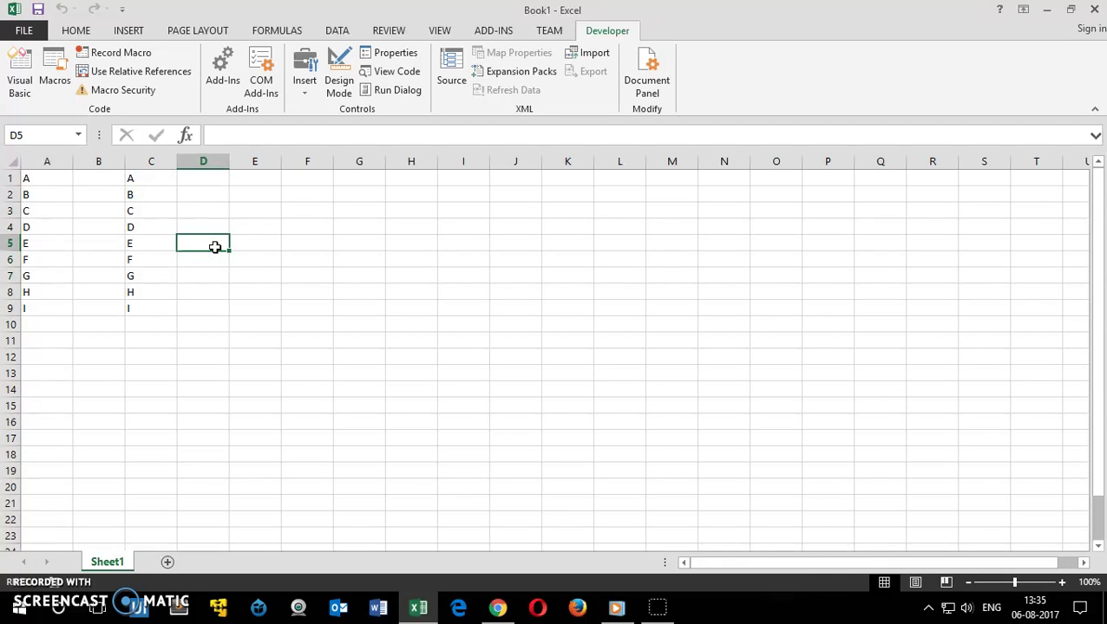
{"action": "type", "text": "A B C D E F G H I"}
{"action": "left_click", "coordinate": [330, 259]}
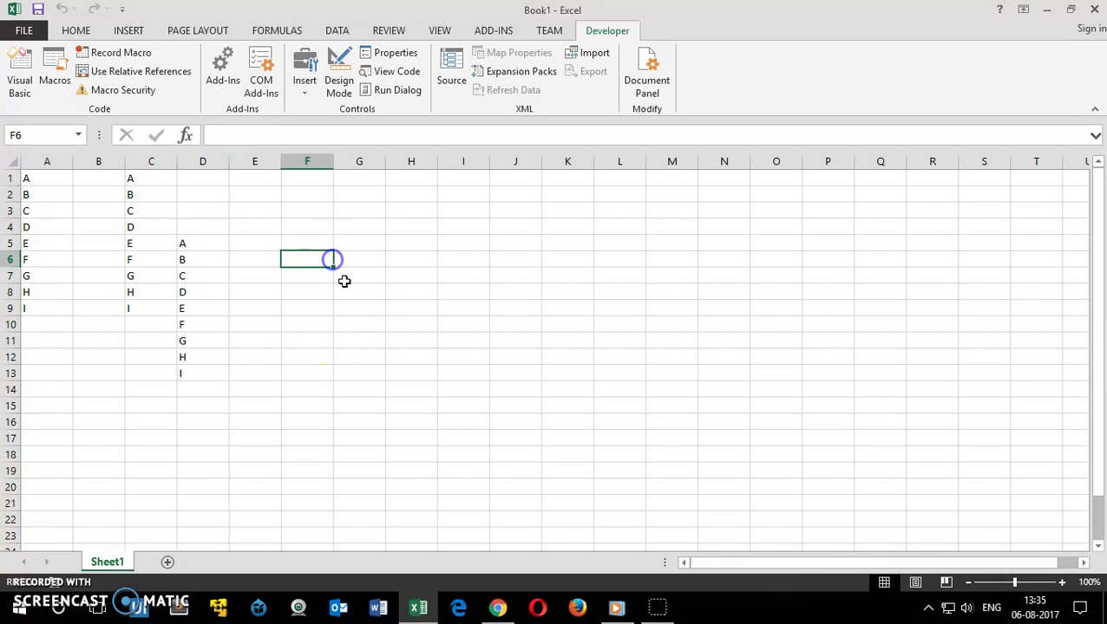
{"action": "type", "text": "A B C D E F G H I"}
{"action": "left_click", "coordinate": [432, 262]}
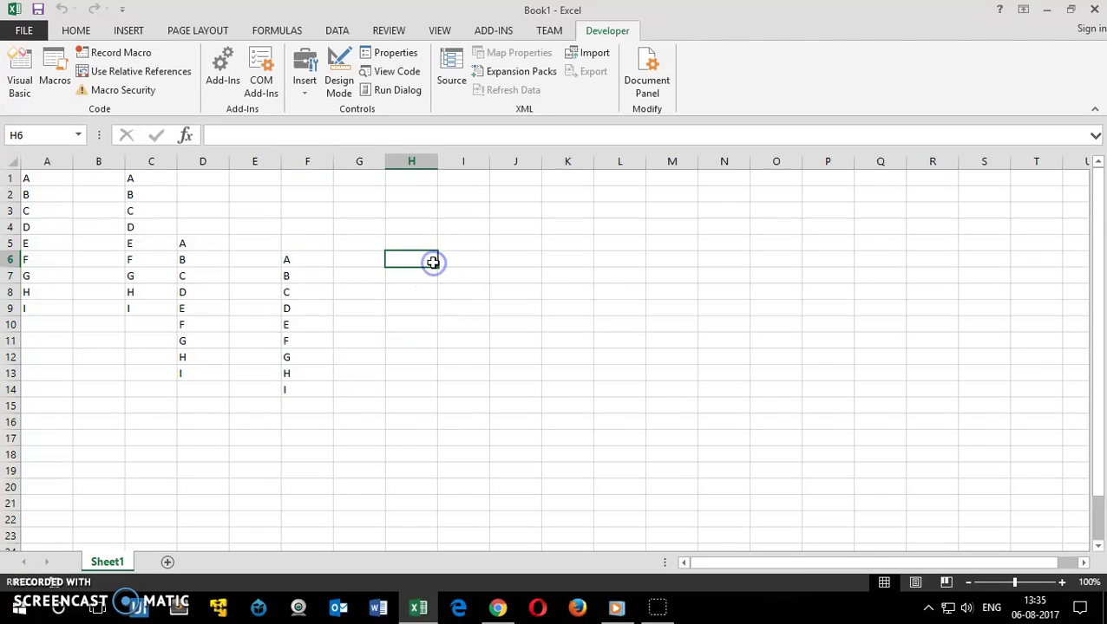
{"action": "type", "text": "A B C D E F G H I"}
- Fill more A–I letter runs starting at J6, G6, E7 and B11
{"action": "left_click", "coordinate": [502, 260]}
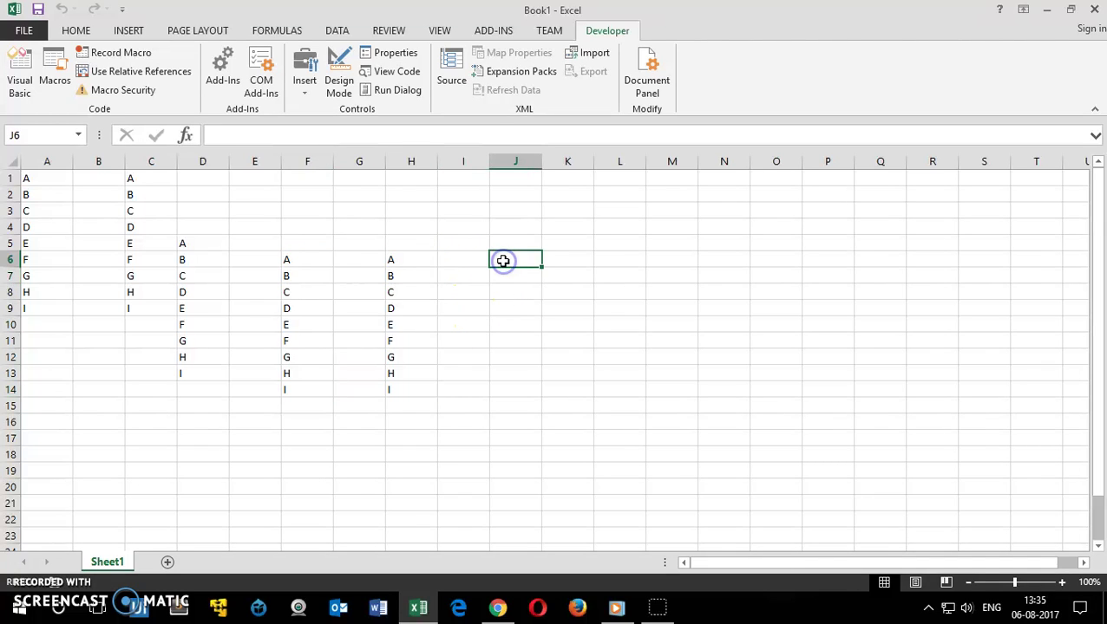
{"action": "type", "text": "A B C D E F G H I"}
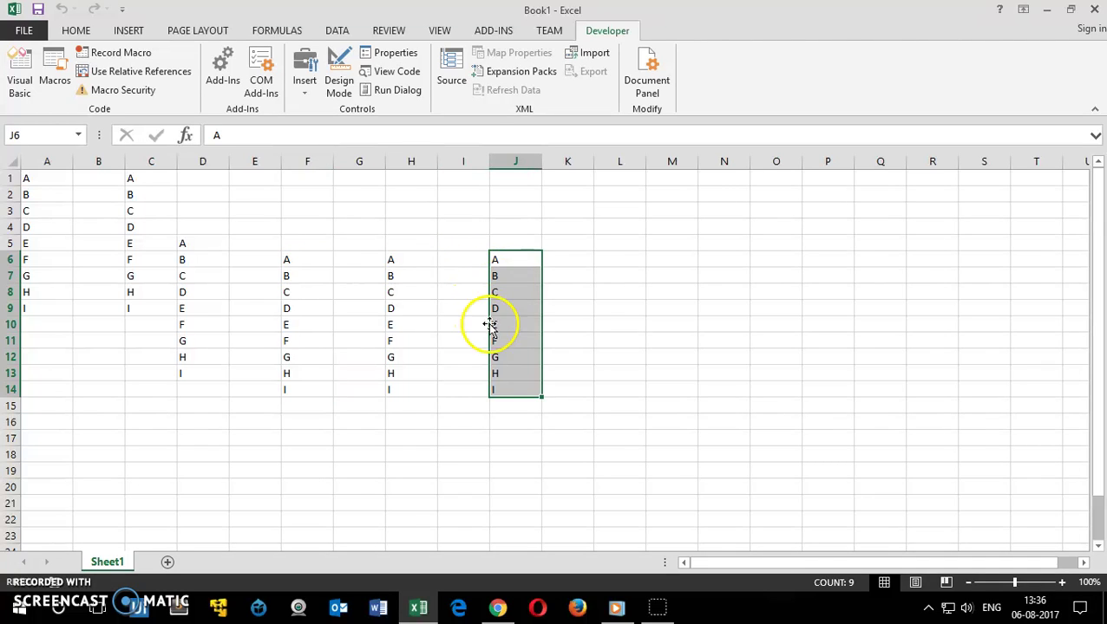
{"action": "left_click", "coordinate": [352, 258]}
{"action": "type", "text": "A B C D E F G H I"}
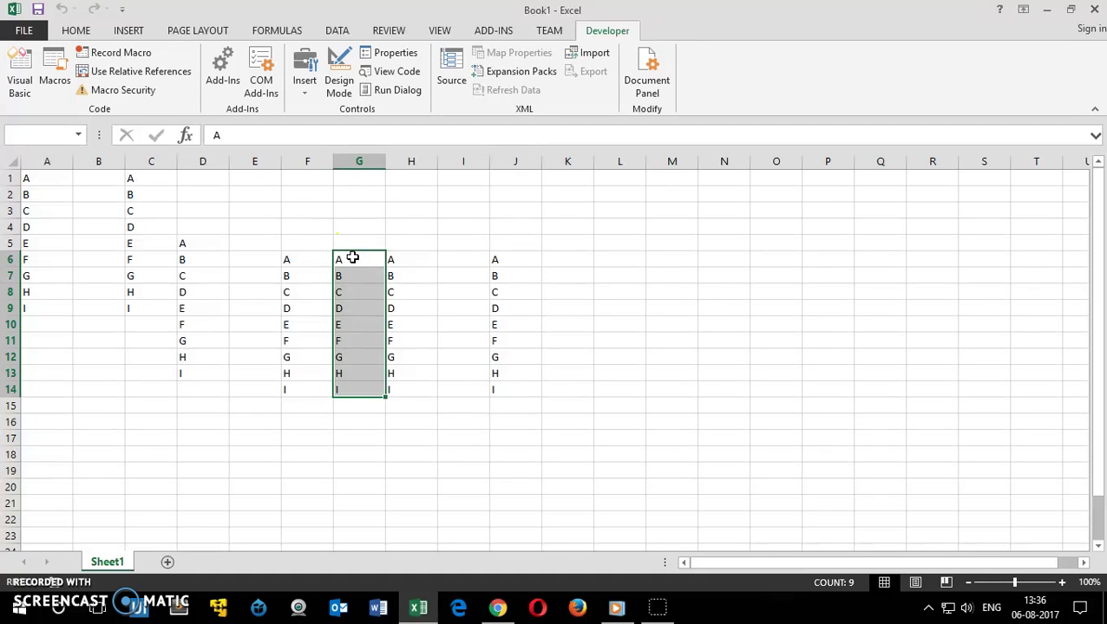
{"action": "left_click", "coordinate": [253, 278]}
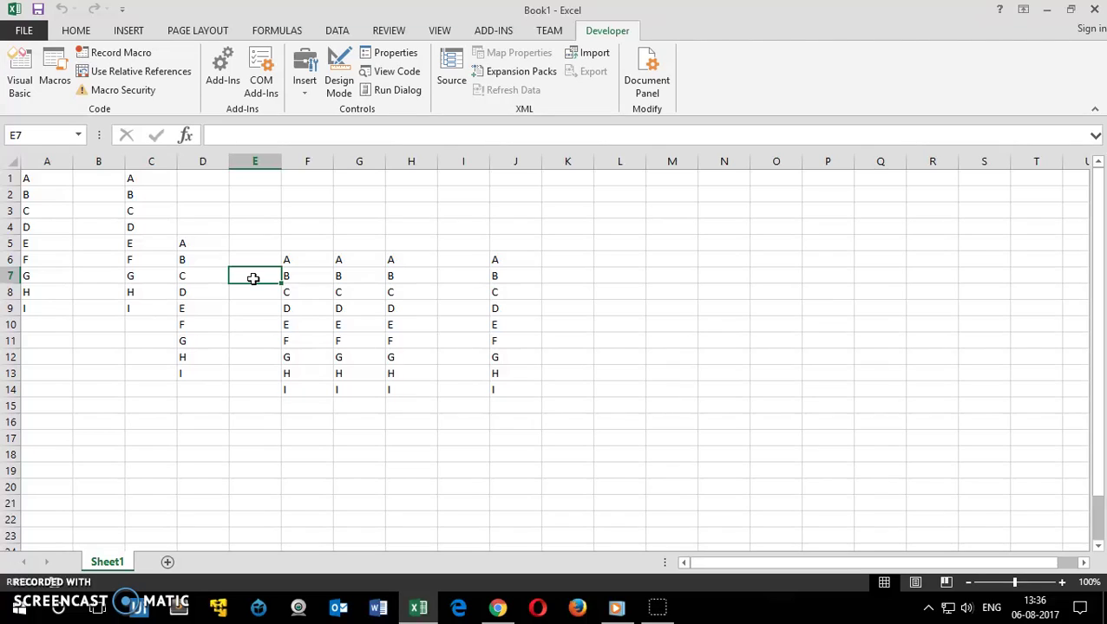
{"action": "type", "text": "A B C D E F G H I"}
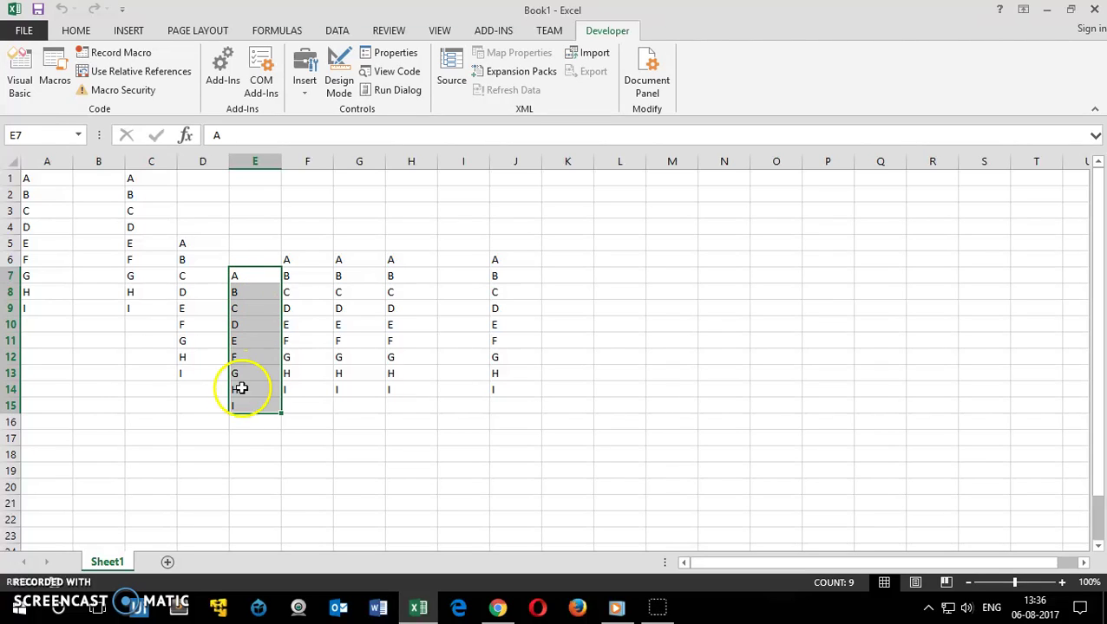
{"action": "left_click", "coordinate": [96, 344]}
{"action": "type", "text": "A B C D E F G H I"}
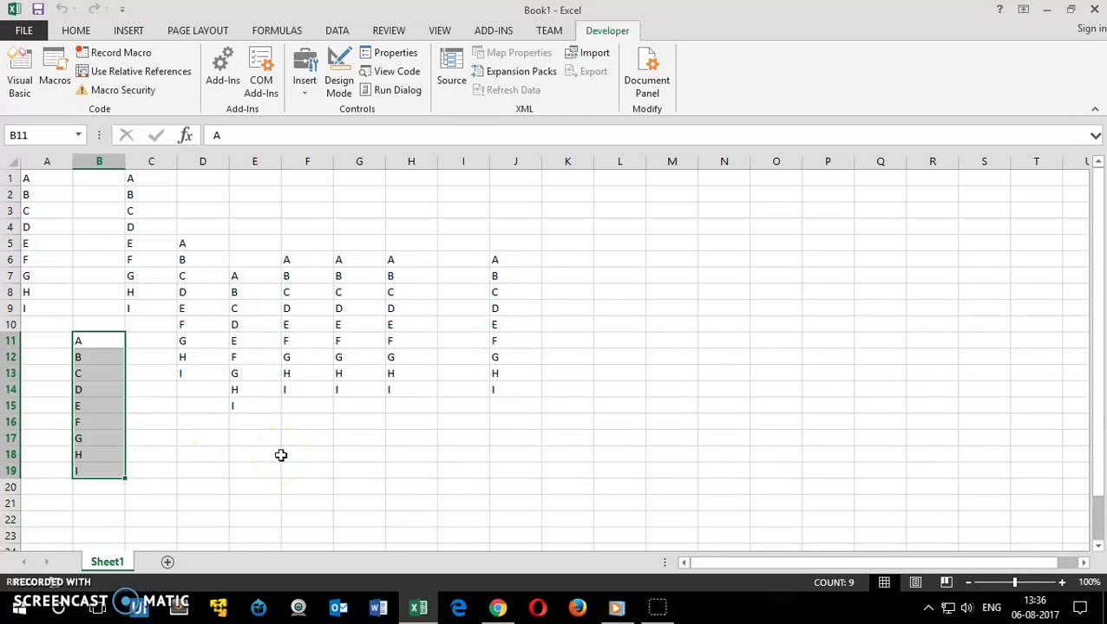
- Select the entire sheet and delete all the letters
{"action": "left_click", "coordinate": [14, 166]}
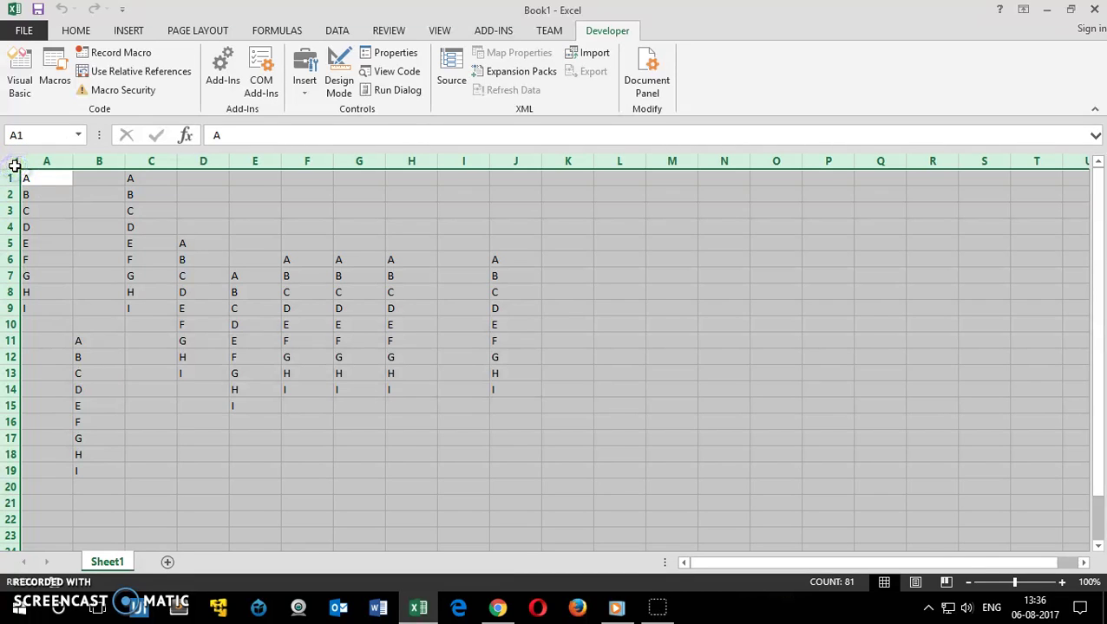
{"action": "key", "text": "Delete"}
{"action": "left_click", "coordinate": [286, 274]}
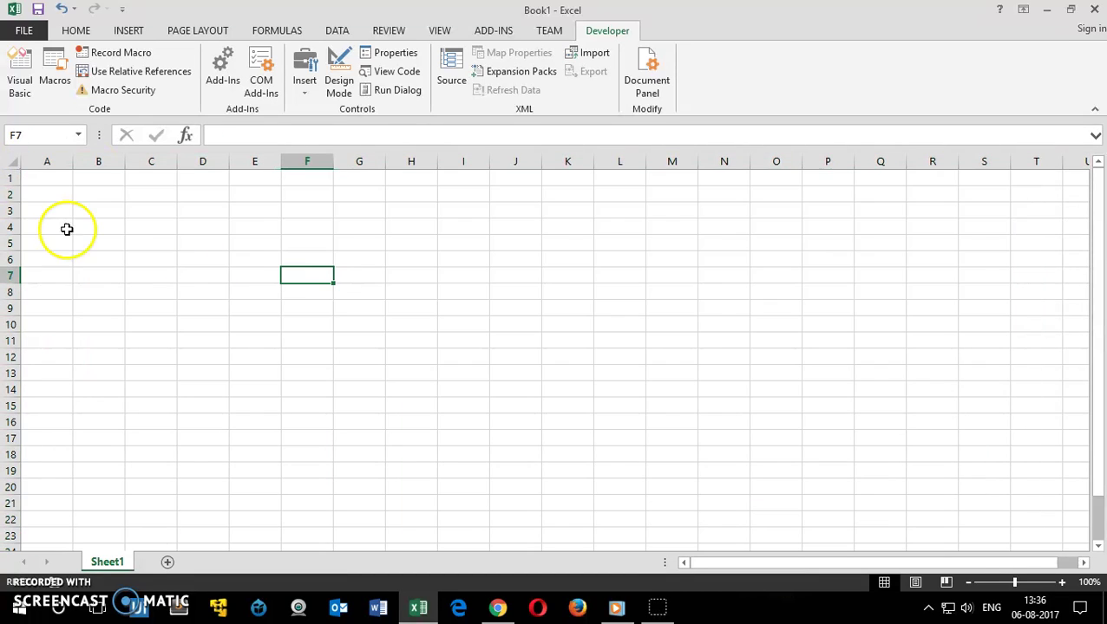
{"action": "left_click", "coordinate": [40, 177]}
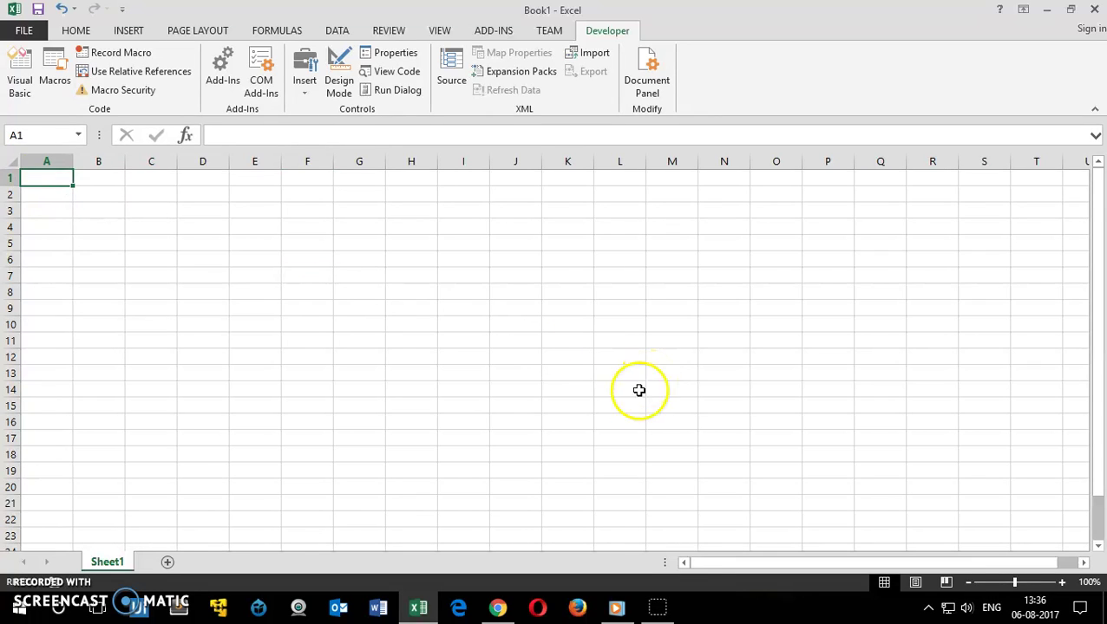
{"action": "left_click", "coordinate": [77, 31]}
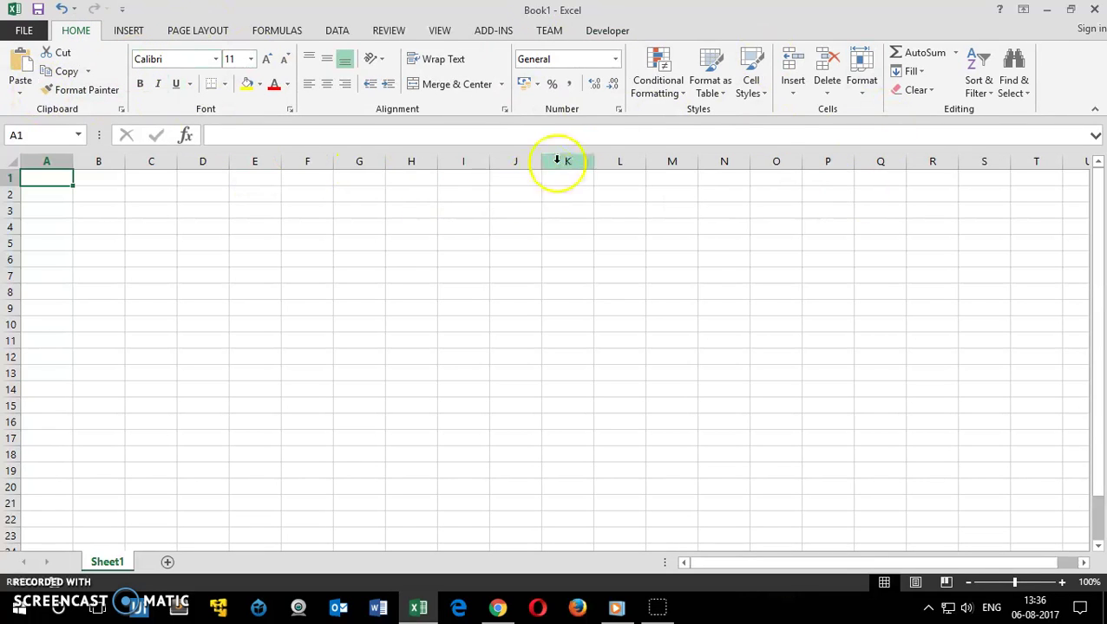
{"action": "left_click", "coordinate": [614, 31]}
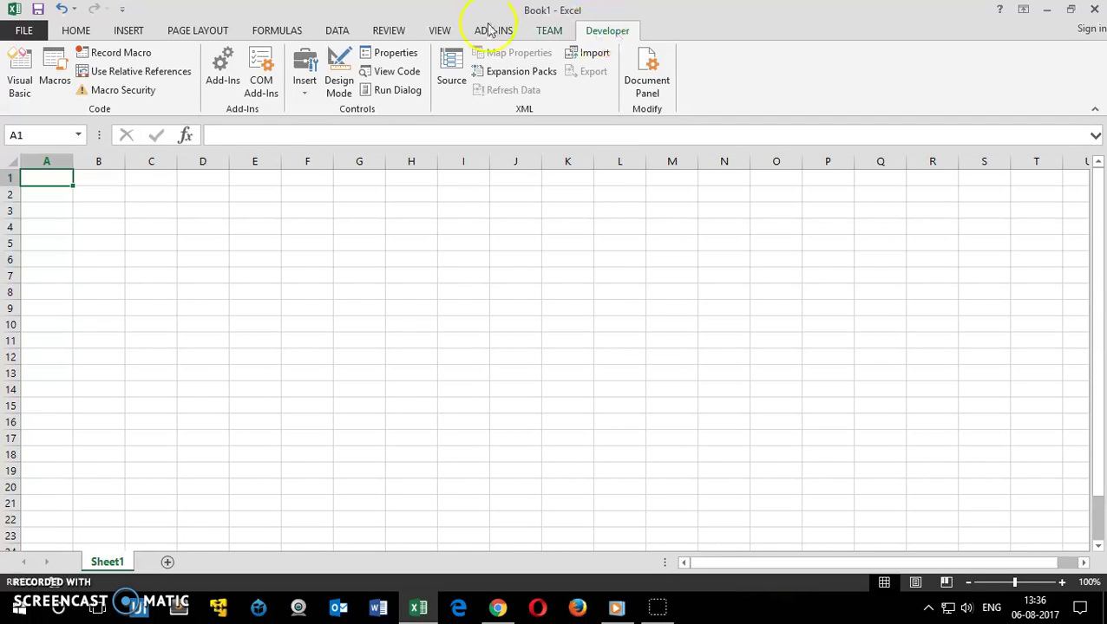
{"action": "left_click", "coordinate": [11, 59]}
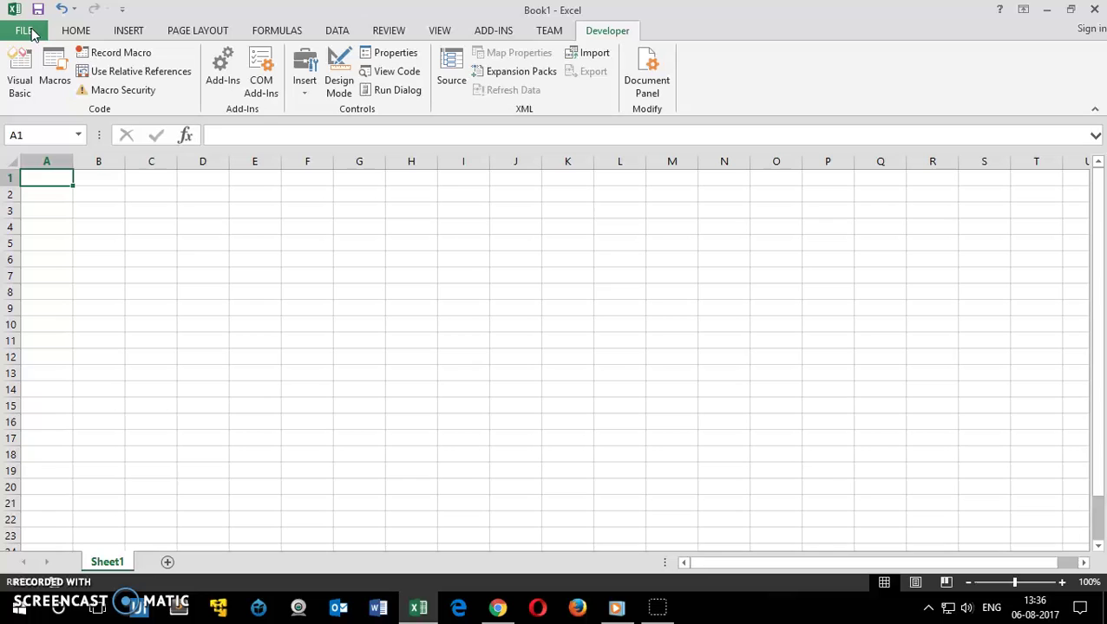
- In Excel Options' Customize Ribbon, list Main Tabs as sources and pick Developer
{"action": "left_click", "coordinate": [20, 35]}
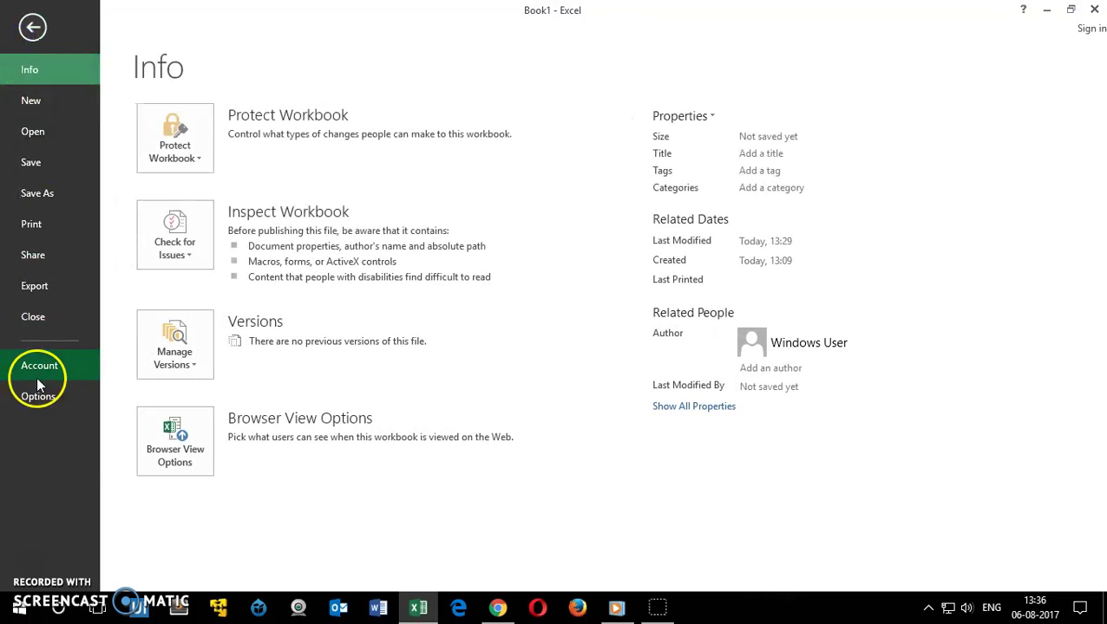
{"action": "left_click", "coordinate": [39, 398]}
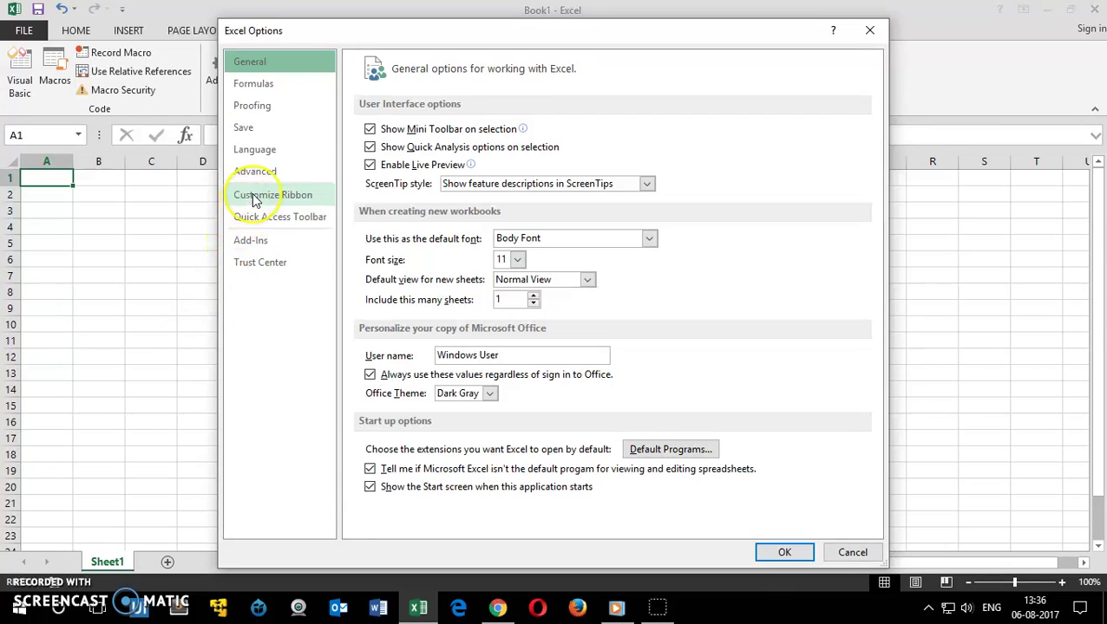
{"action": "left_click", "coordinate": [256, 198]}
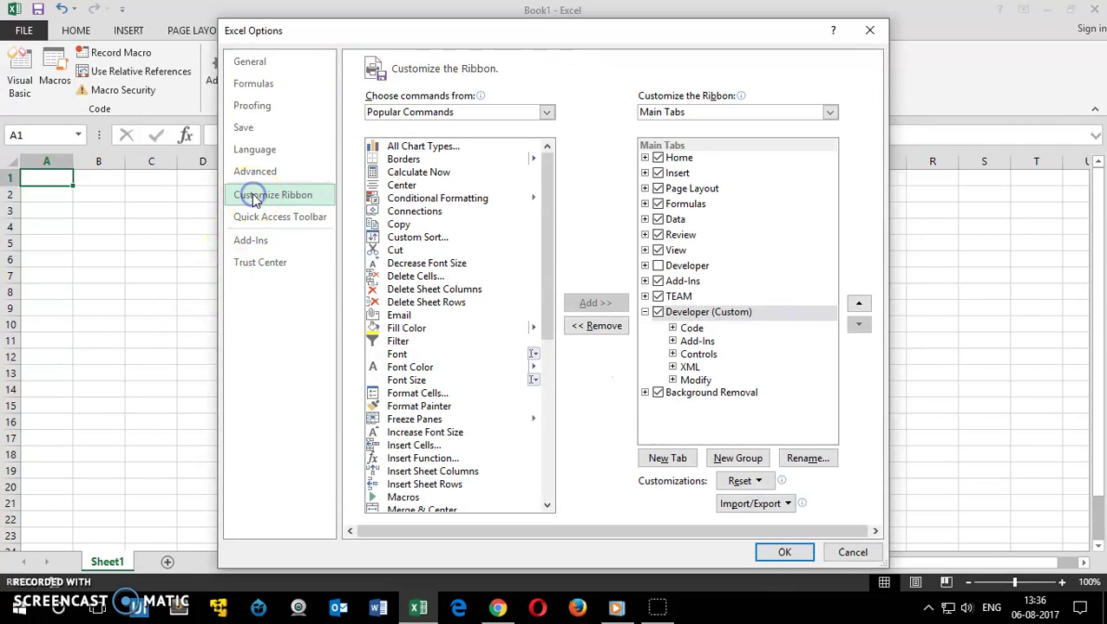
{"action": "left_click", "coordinate": [547, 114]}
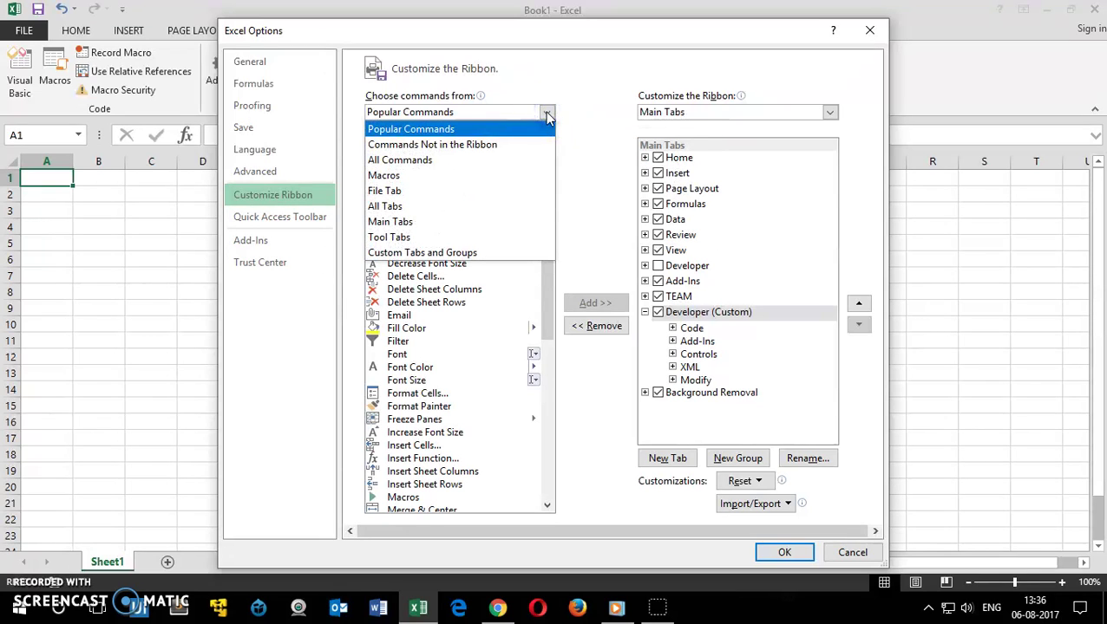
{"action": "left_click", "coordinate": [436, 228]}
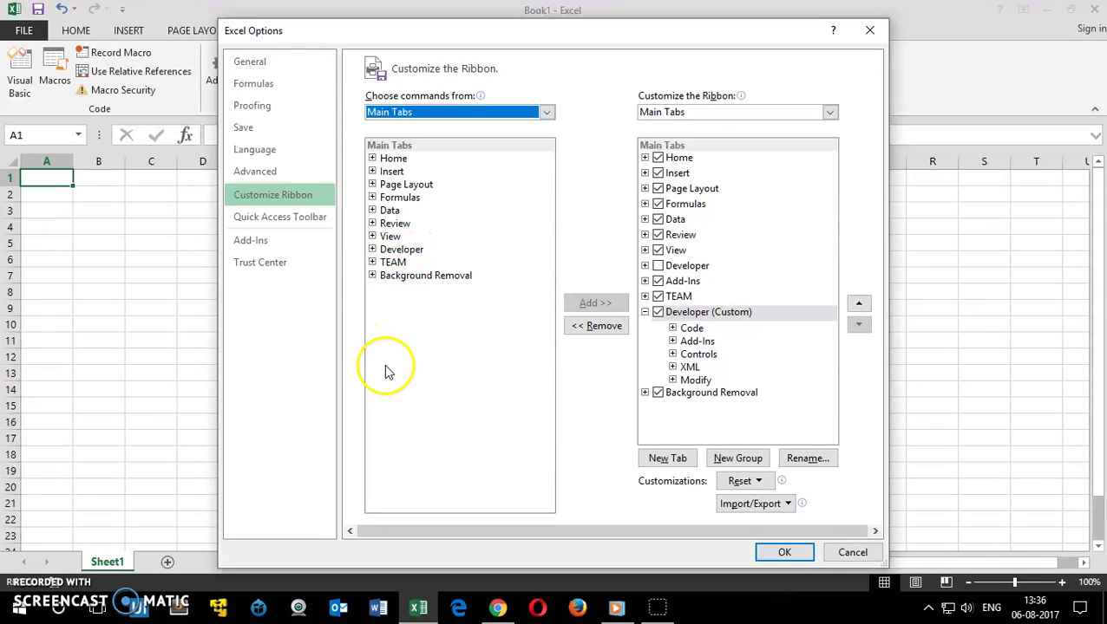
{"action": "left_click", "coordinate": [401, 254]}
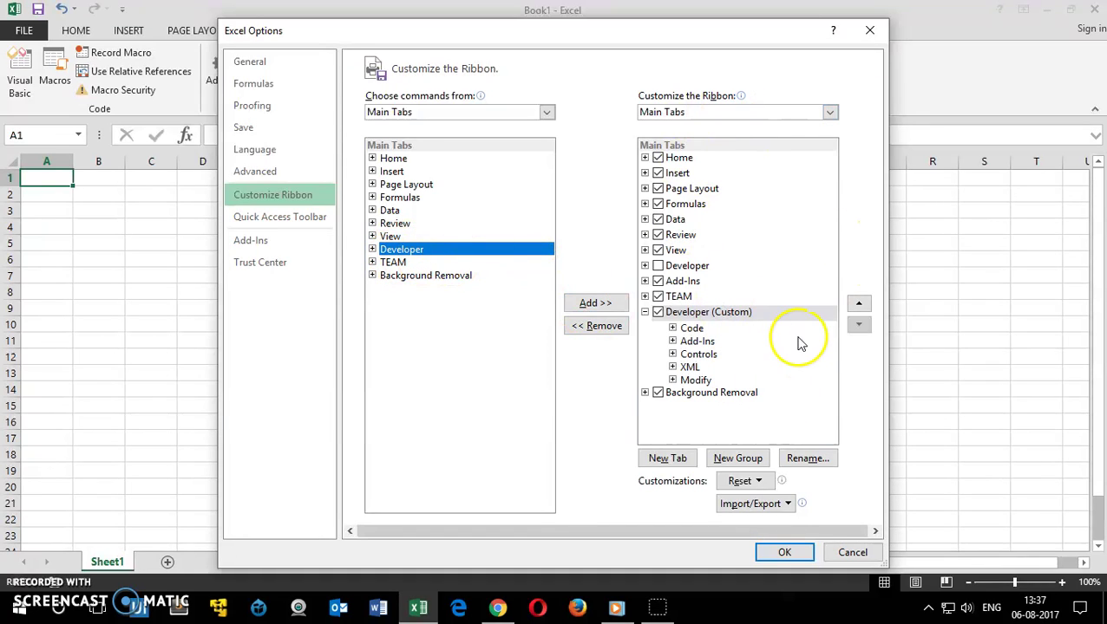
- Replace the existing Developer (Custom) tab with a newly added Developer tab
{"action": "left_click", "coordinate": [698, 313]}
{"action": "left_click", "coordinate": [593, 337]}
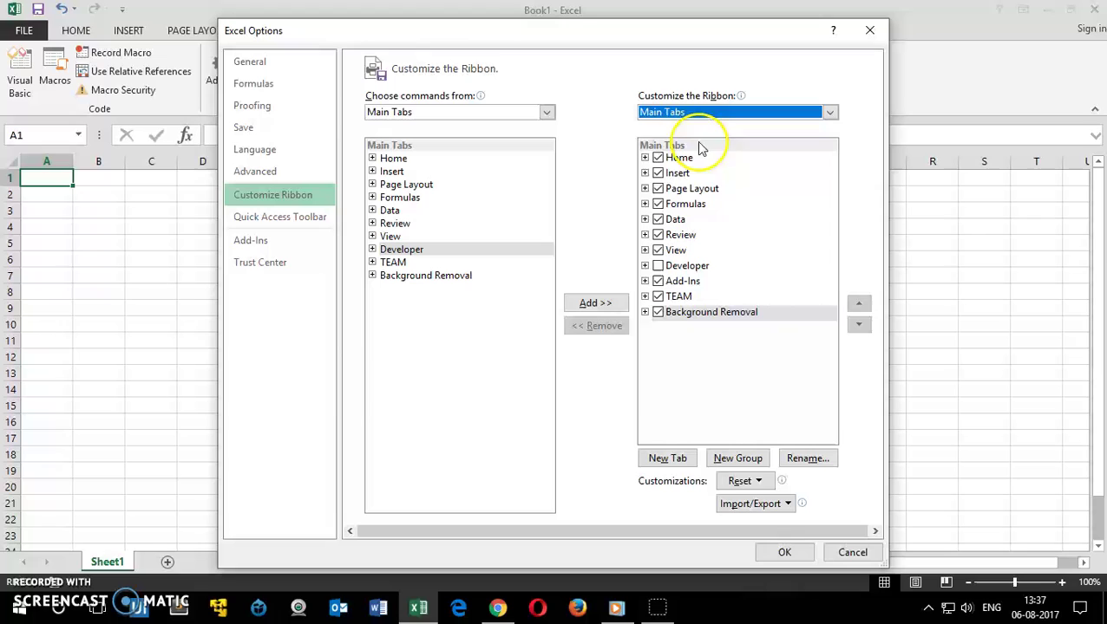
{"action": "left_click", "coordinate": [406, 251]}
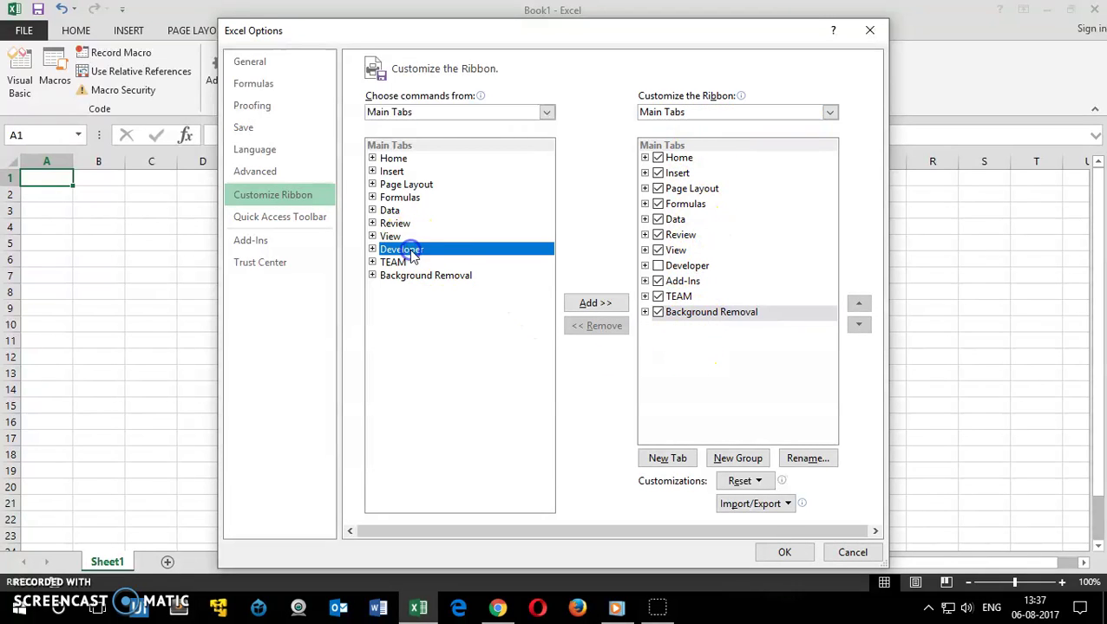
{"action": "left_click", "coordinate": [598, 304]}
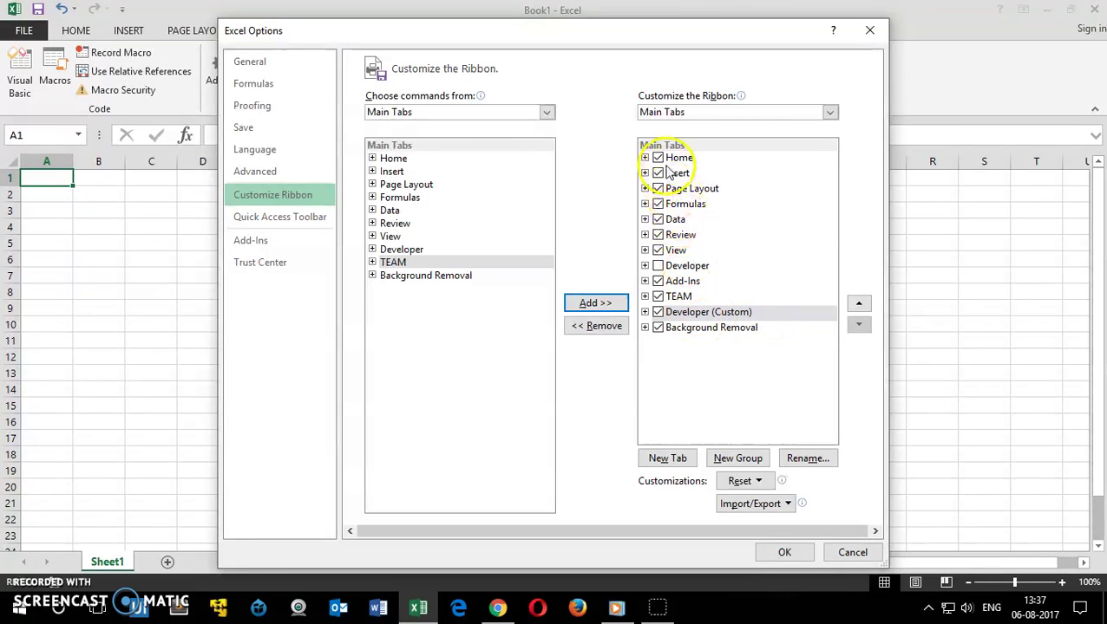
- Position the Developer (Custom) tab below TEAM and apply the ribbon changes
{"action": "left_click", "coordinate": [858, 303]}
{"action": "left_click", "coordinate": [858, 303]}
{"action": "left_click", "coordinate": [858, 304]}
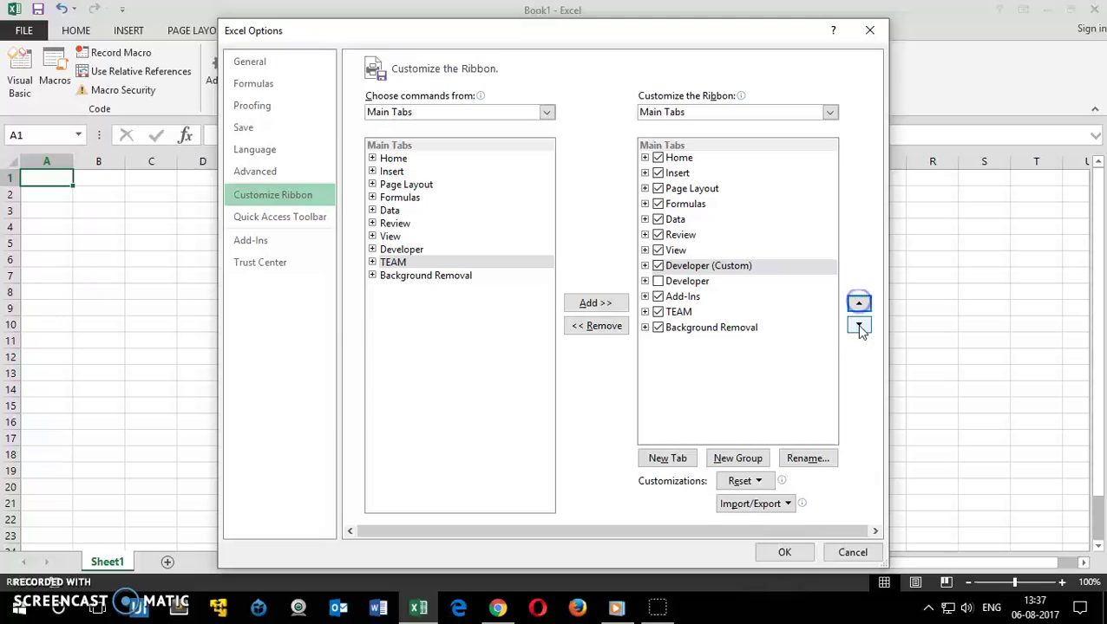
{"action": "left_click", "coordinate": [859, 325]}
{"action": "left_click", "coordinate": [858, 326]}
{"action": "left_click", "coordinate": [858, 325]}
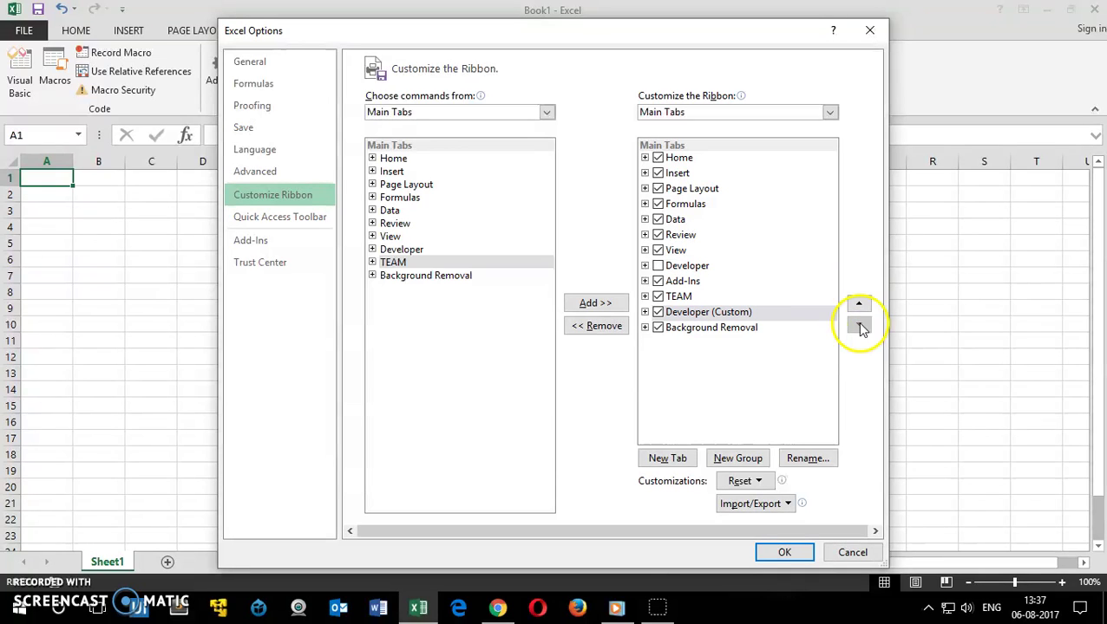
{"action": "left_click", "coordinate": [859, 305]}
{"action": "left_click", "coordinate": [859, 304]}
{"action": "left_click", "coordinate": [859, 304]}
{"action": "left_click", "coordinate": [859, 304]}
{"action": "left_click", "coordinate": [859, 325]}
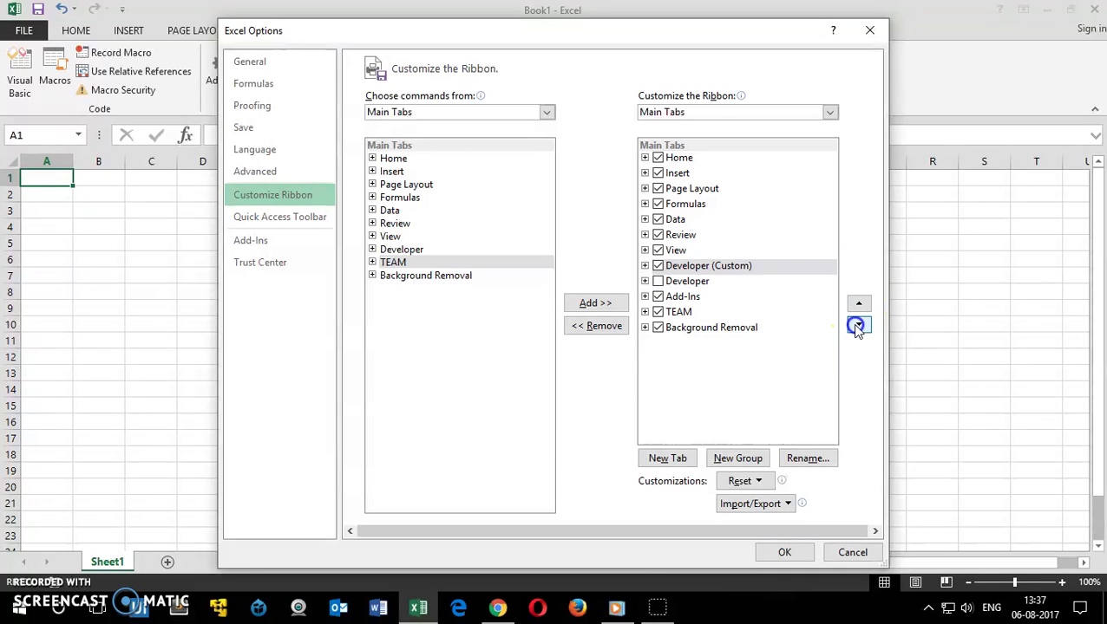
{"action": "left_click", "coordinate": [858, 325]}
{"action": "left_click", "coordinate": [858, 326]}
{"action": "left_click", "coordinate": [859, 325]}
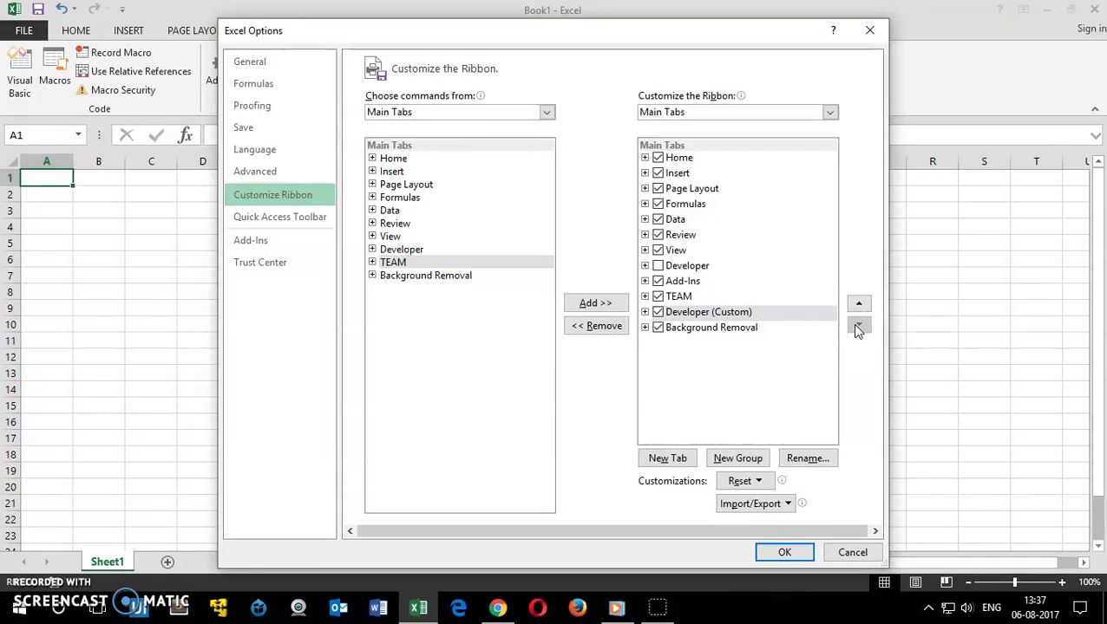
{"action": "left_click", "coordinate": [787, 552]}
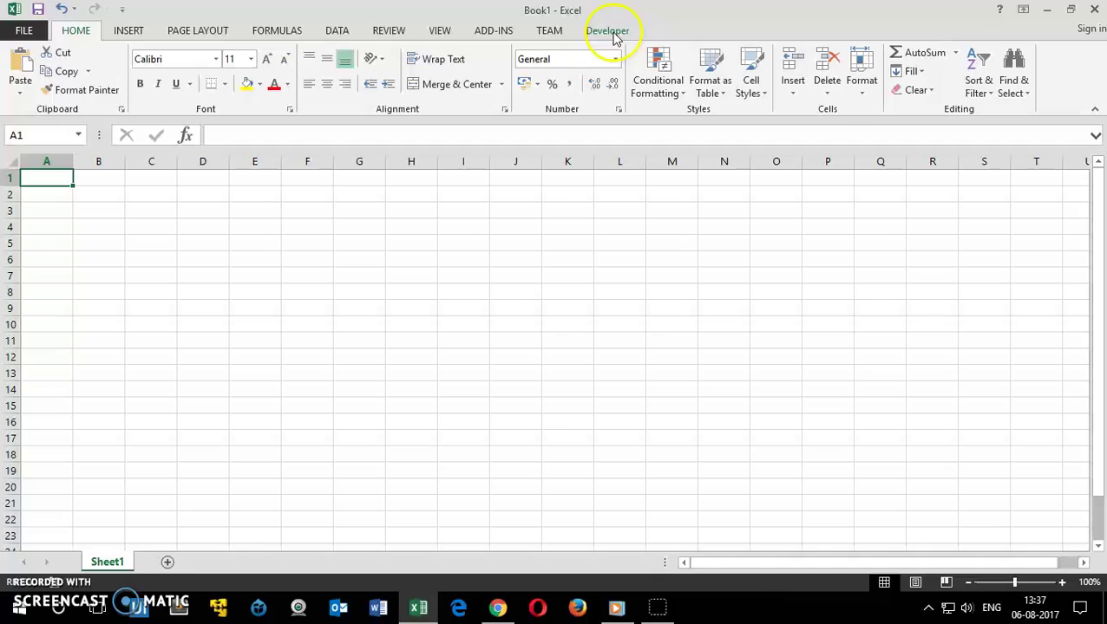
- Open the Visual Basic editor from the Developer tab to view Book1's Module1, then close it
{"action": "left_click", "coordinate": [612, 35]}
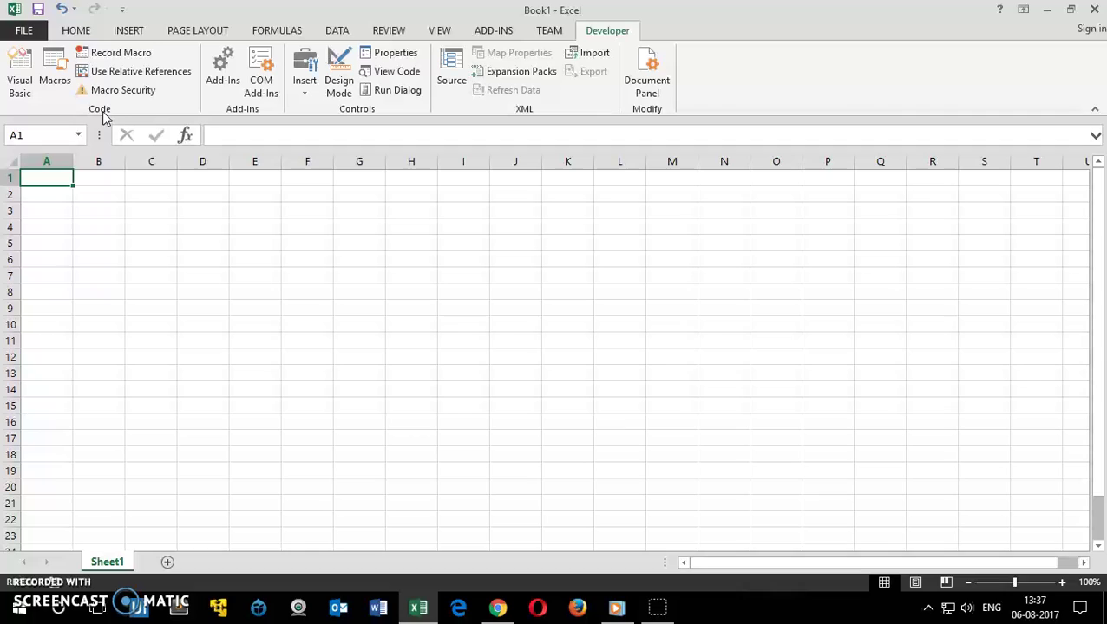
{"action": "left_click", "coordinate": [15, 95]}
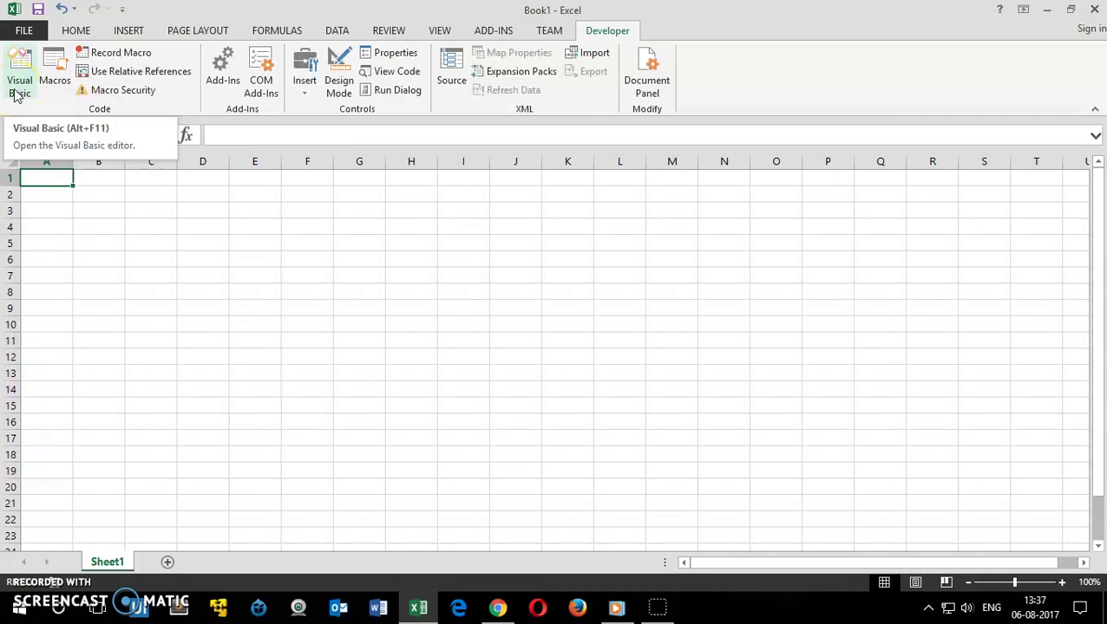
{"action": "left_click", "coordinate": [15, 96]}
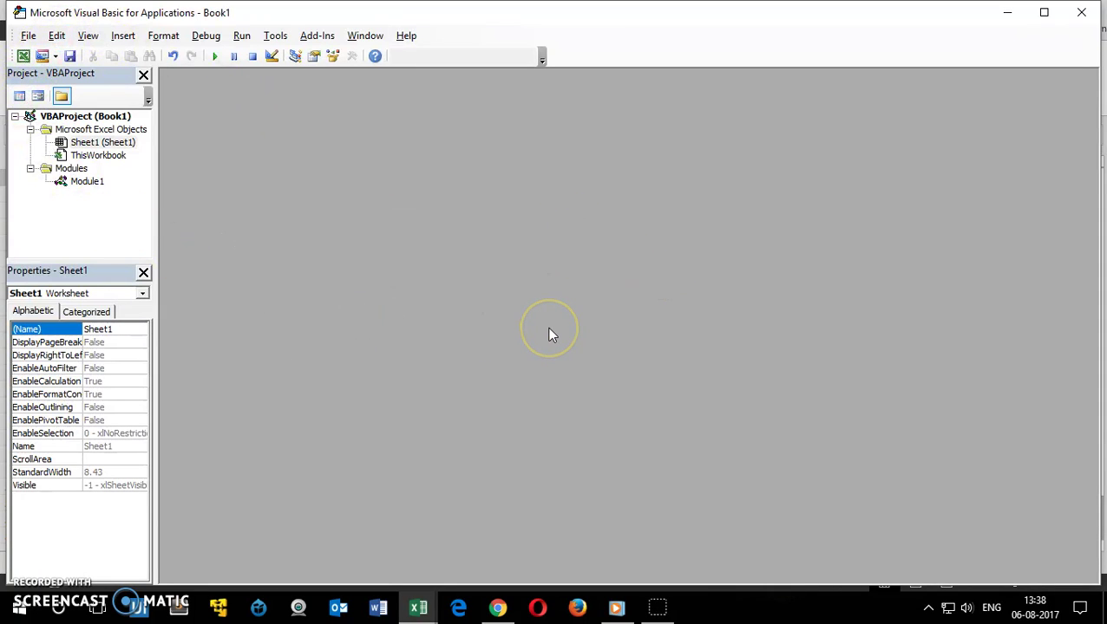
{"action": "left_click", "coordinate": [1081, 12]}
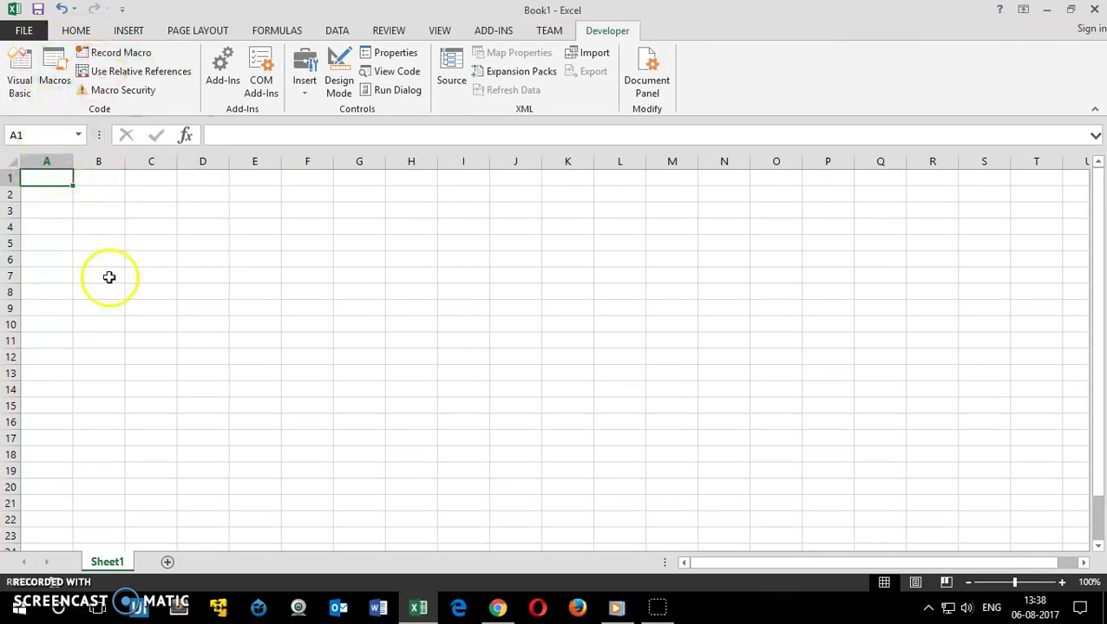
- From A1, delete the alphabet macro in the Macro dialog, confirming the deletion
{"action": "left_click", "coordinate": [156, 374]}
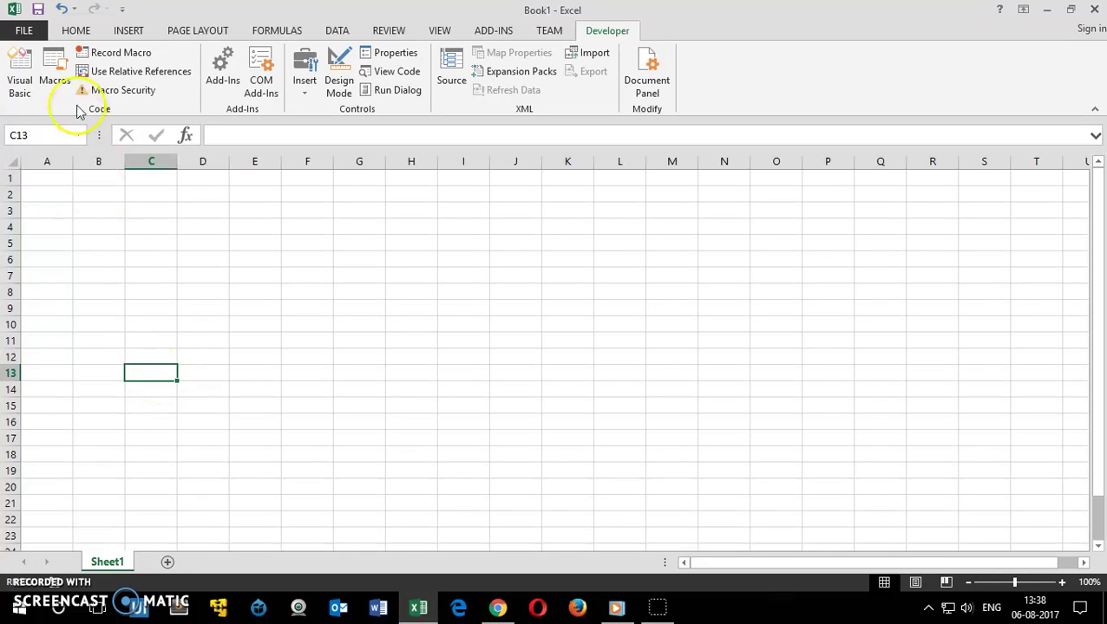
{"action": "left_click", "coordinate": [43, 188]}
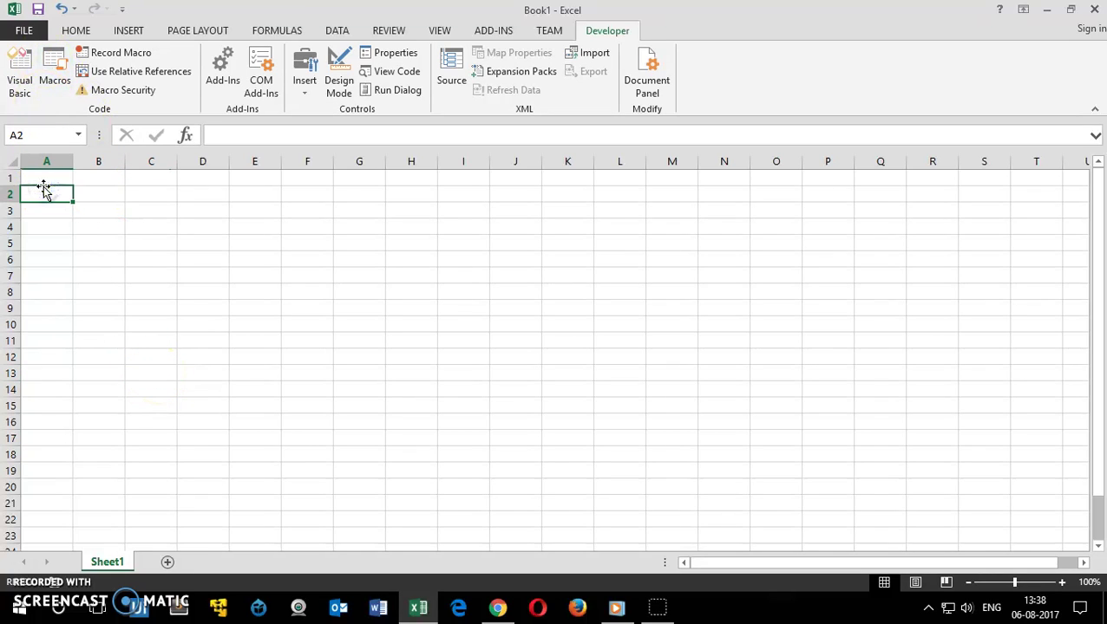
{"action": "left_click", "coordinate": [41, 176]}
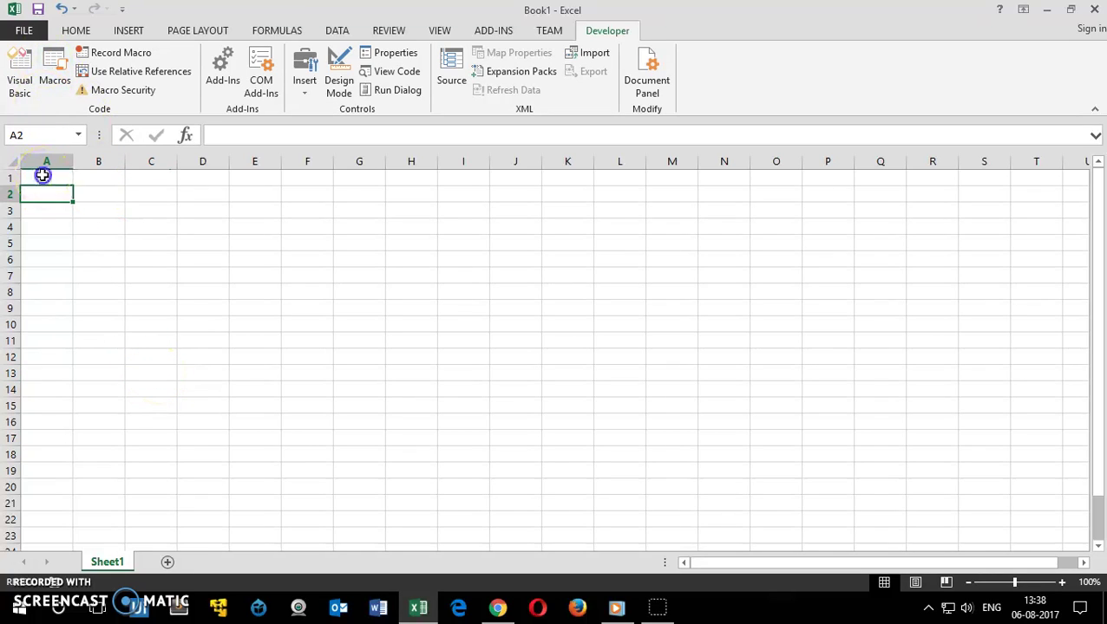
{"action": "left_click", "coordinate": [49, 67]}
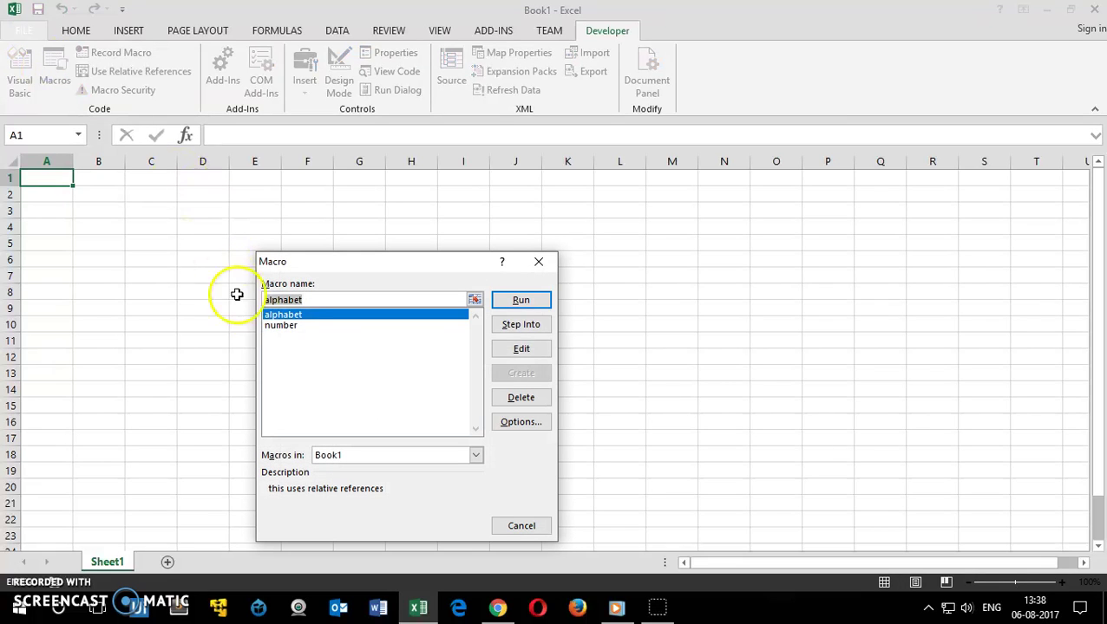
{"action": "left_click", "coordinate": [521, 397]}
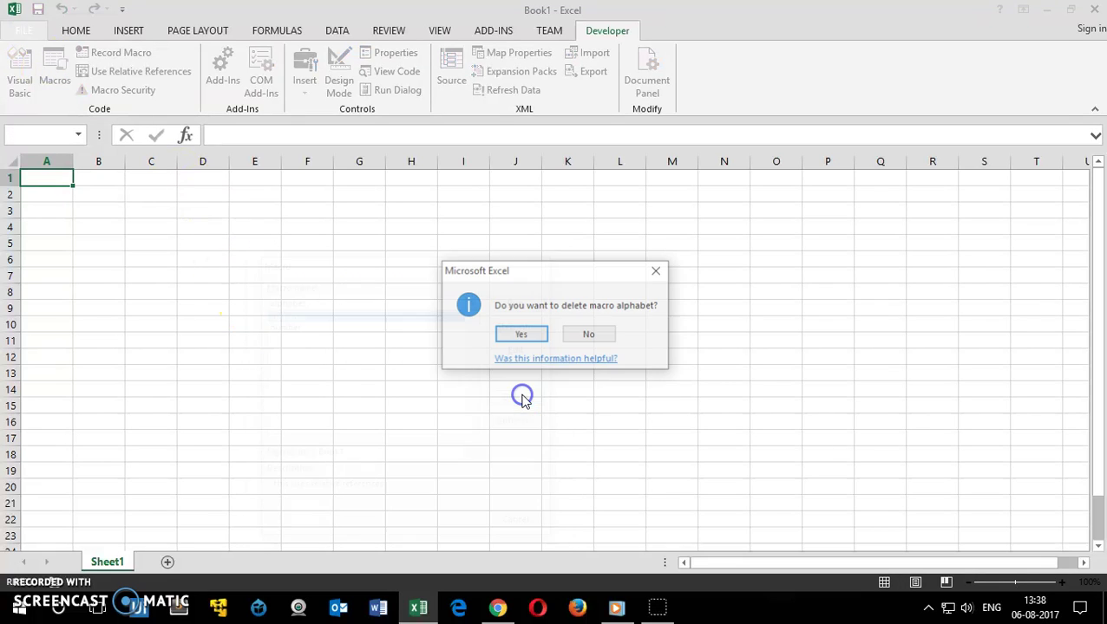
{"action": "left_click", "coordinate": [520, 332]}
- Delete the number macro as well, confirming the deletion
{"action": "left_click", "coordinate": [52, 67]}
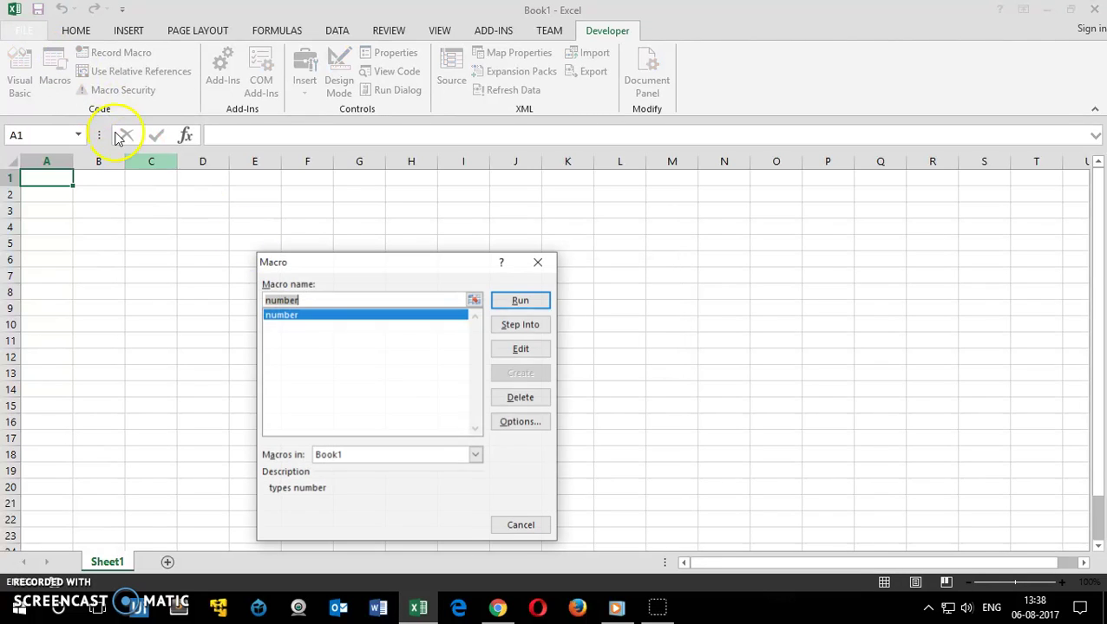
{"action": "left_click", "coordinate": [520, 397]}
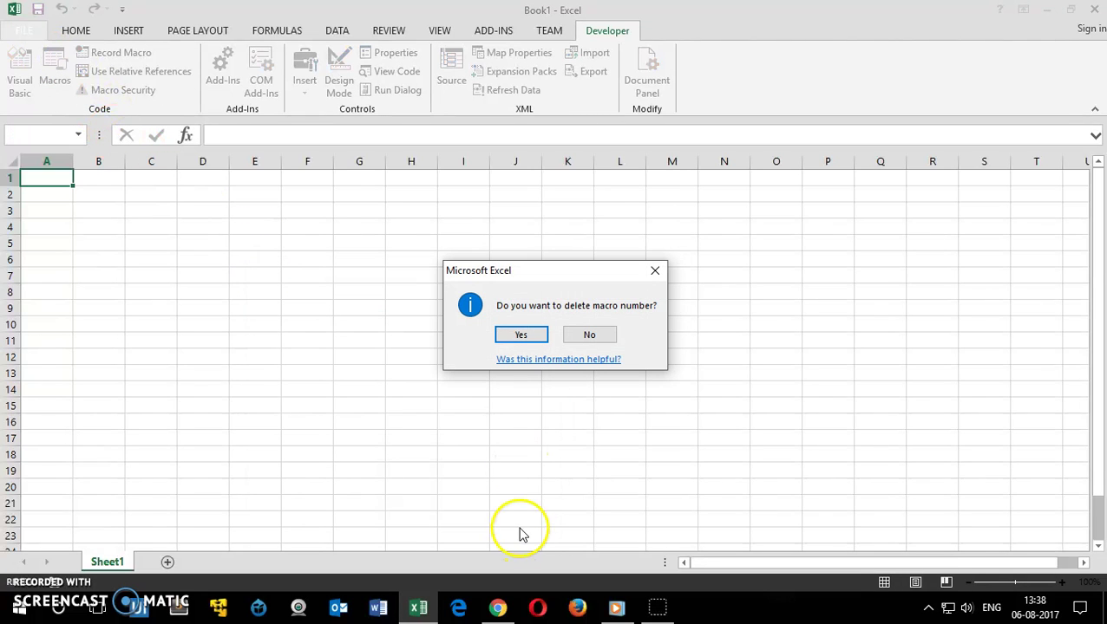
{"action": "left_click", "coordinate": [510, 337]}
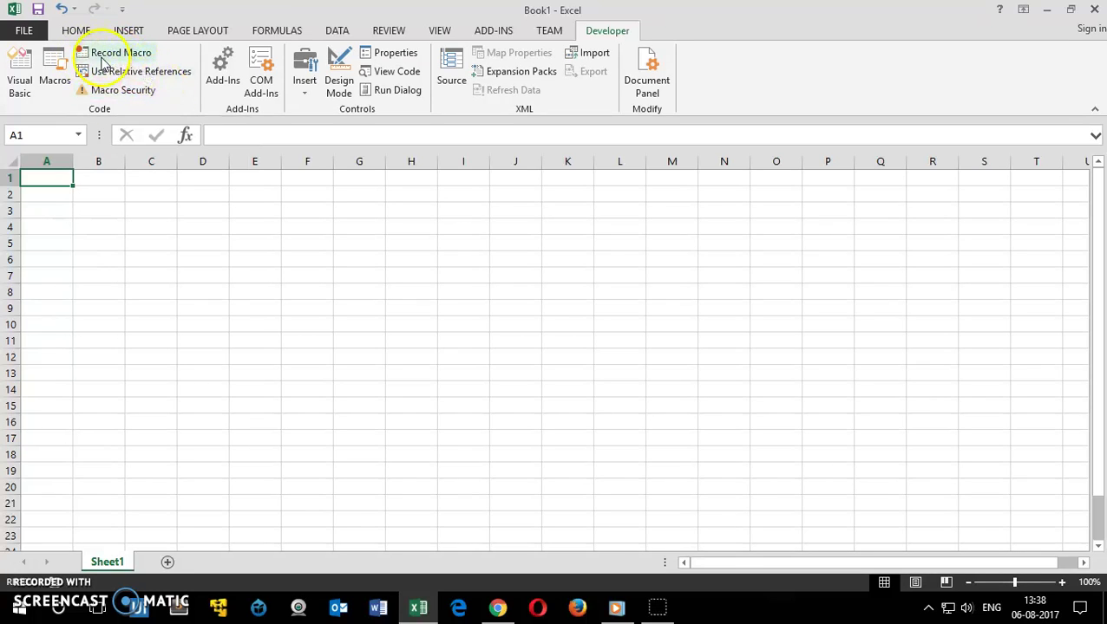
- Record a macro named NUMBER, shortcut Ctrl+Shift+A, described 'this micro types numbers'
{"action": "left_click", "coordinate": [110, 54]}
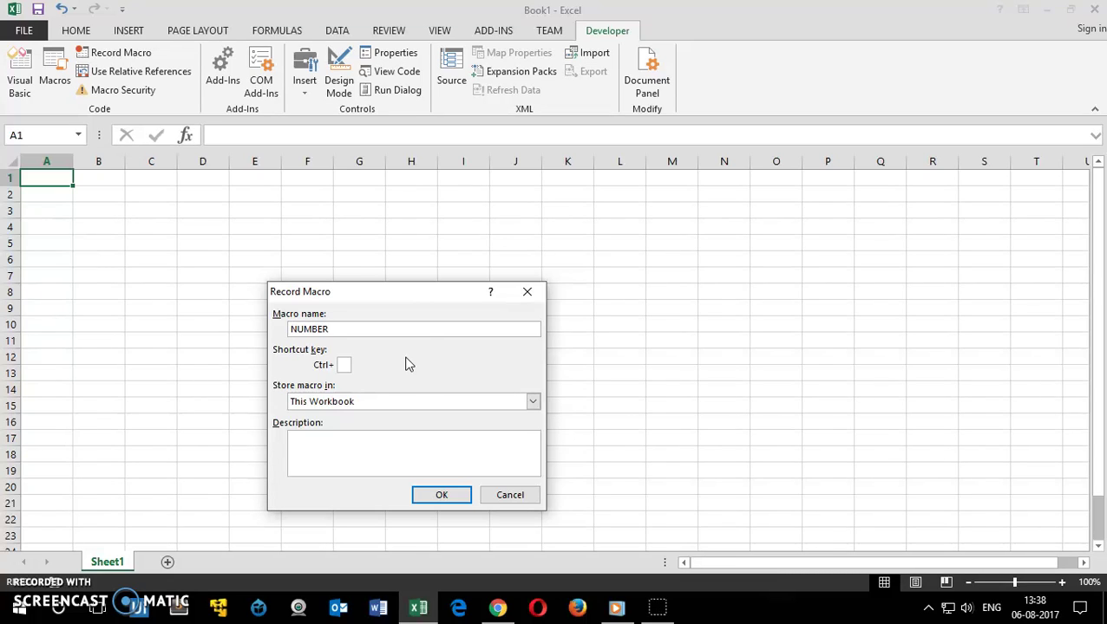
{"action": "type", "text": "NUMBER"}
{"action": "left_click", "coordinate": [413, 371]}
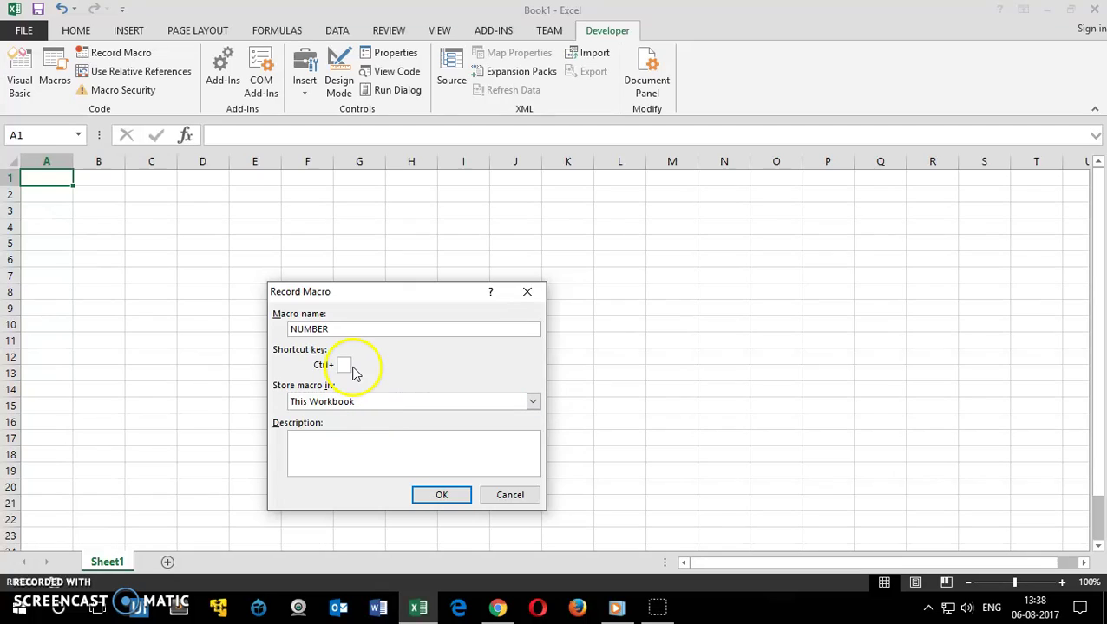
{"action": "left_click", "coordinate": [345, 365]}
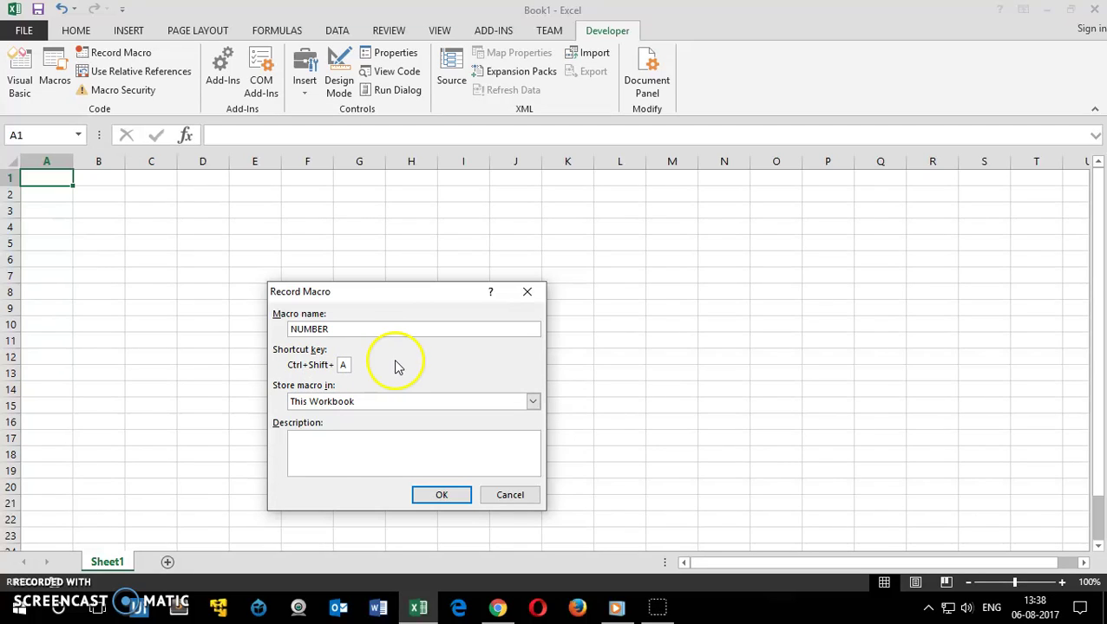
{"action": "left_click", "coordinate": [365, 452]}
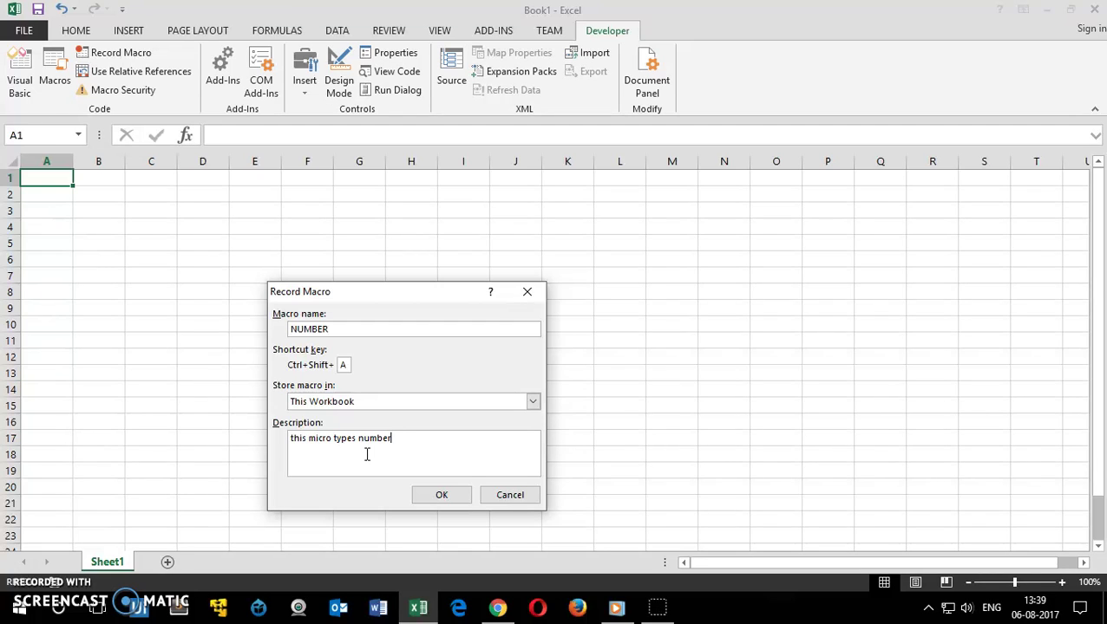
{"action": "type", "text": "s"}
{"action": "left_click", "coordinate": [441, 496]}
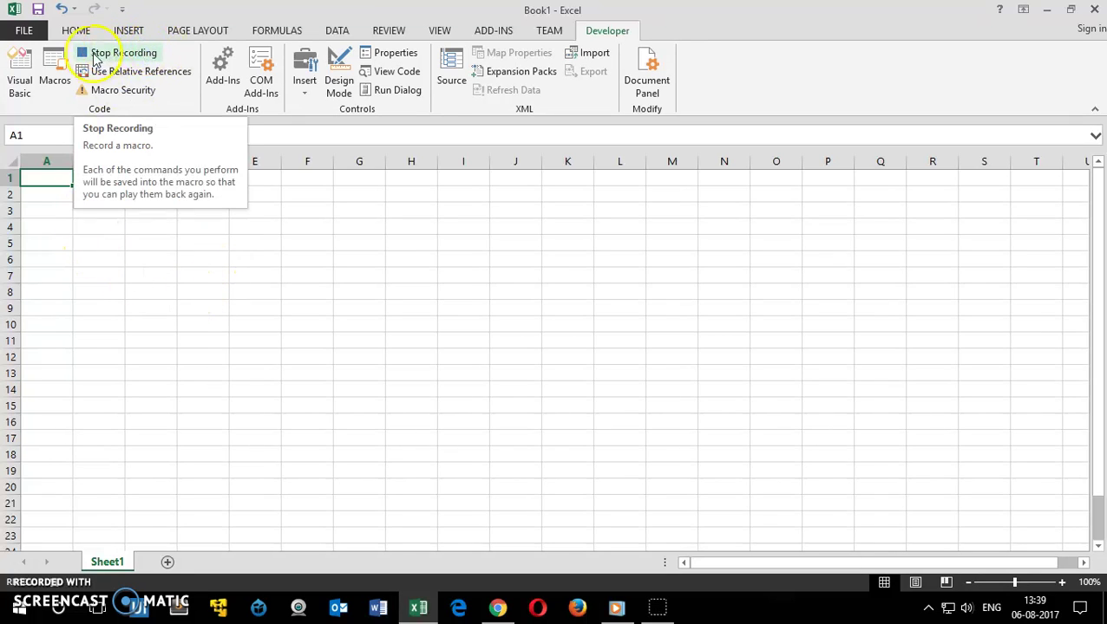
- Enter the numbers 1 through 10 down A1:A10
{"action": "left_click", "coordinate": [47, 179]}
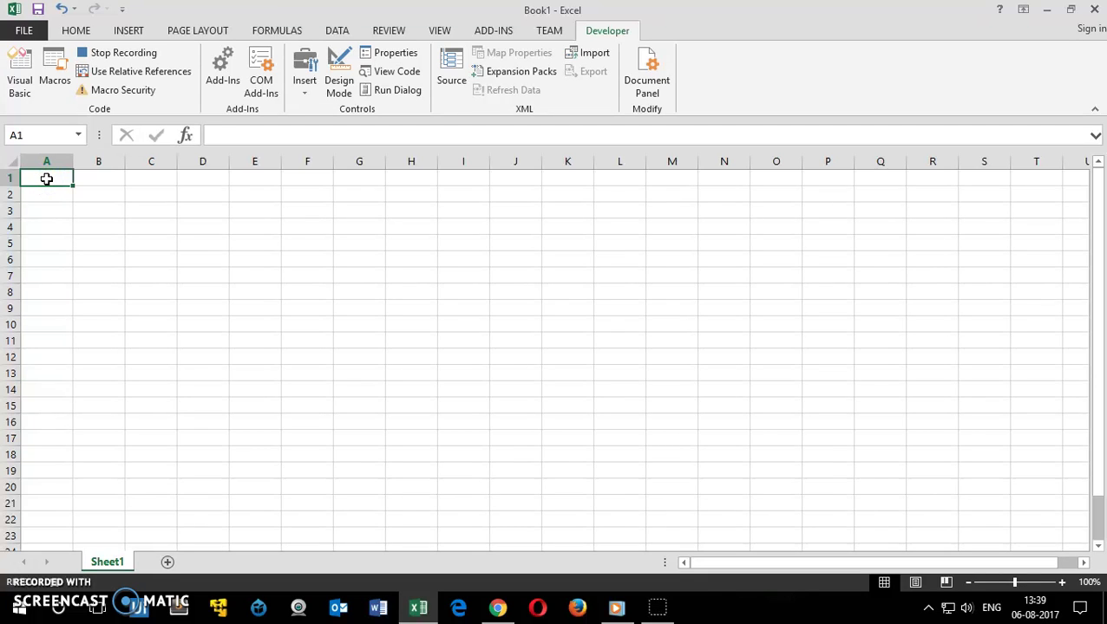
{"action": "type", "text": "1"}
{"action": "key", "text": "Return"}
{"action": "type", "text": "2"}
{"action": "key", "text": "Return"}
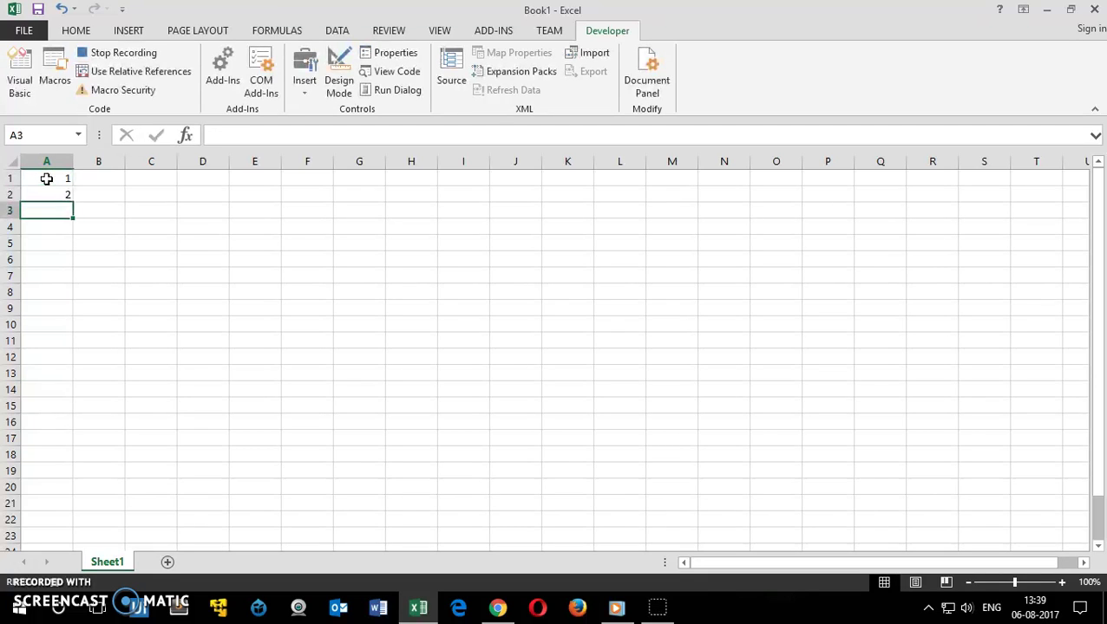
{"action": "type", "text": "3"}
{"action": "key", "text": "Return"}
{"action": "type", "text": "4"}
{"action": "key", "text": "Return"}
{"action": "type", "text": "5"}
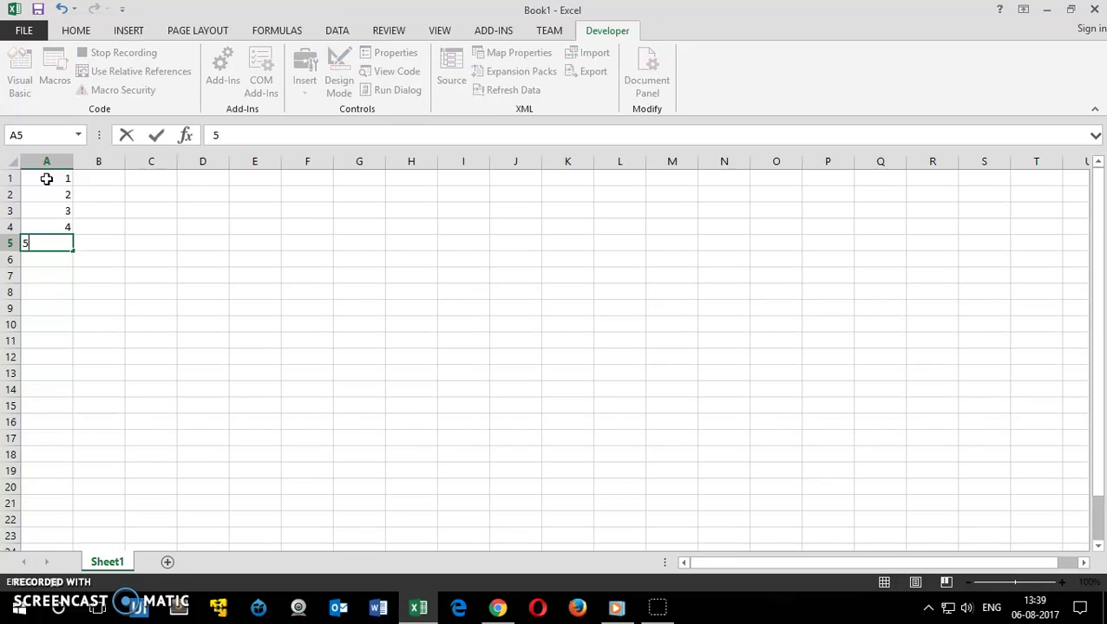
{"action": "key", "text": "Return"}
{"action": "type", "text": "6"}
{"action": "key", "text": "Return"}
{"action": "type", "text": "7"}
{"action": "key", "text": "Return"}
{"action": "type", "text": "8"}
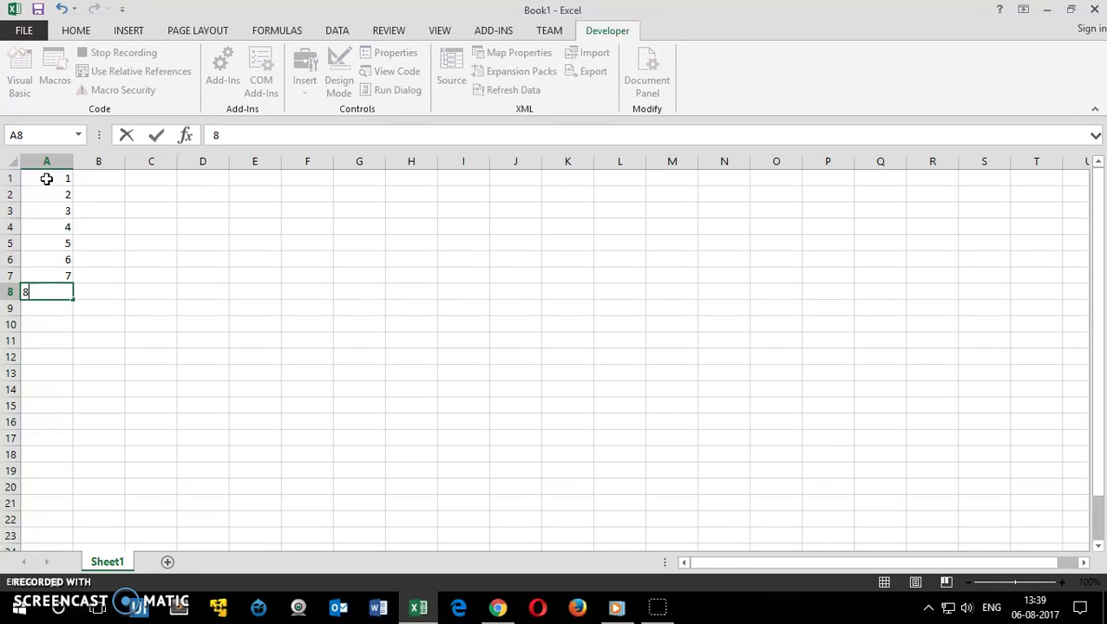
{"action": "key", "text": "Return"}
{"action": "type", "text": "9"}
{"action": "key", "text": "Return"}
{"action": "type", "text": "10"}
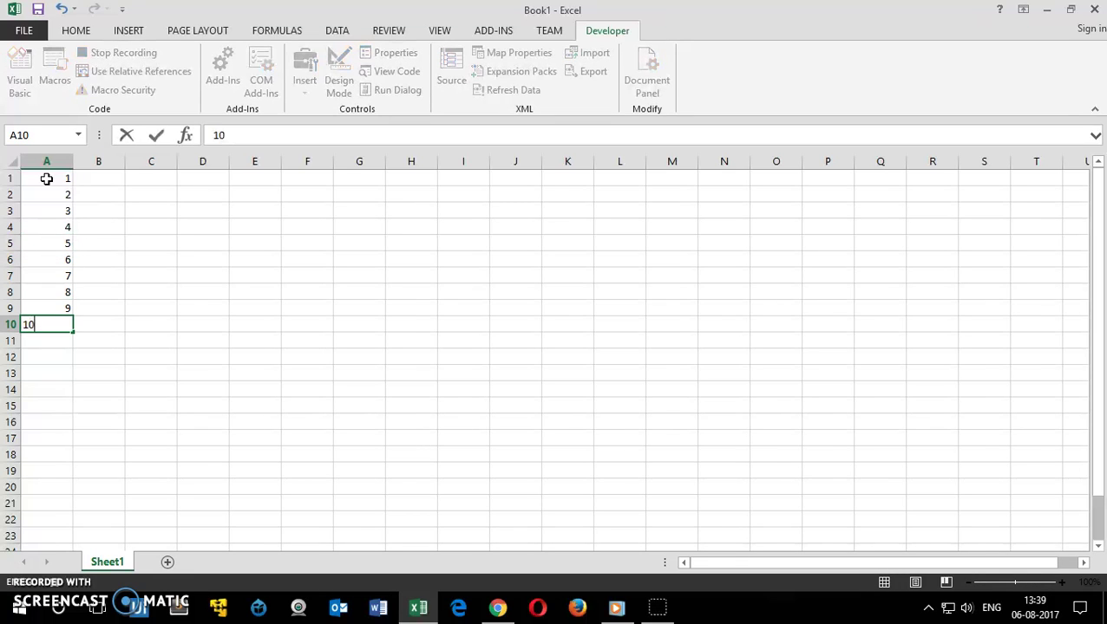
{"action": "key", "text": "Return"}
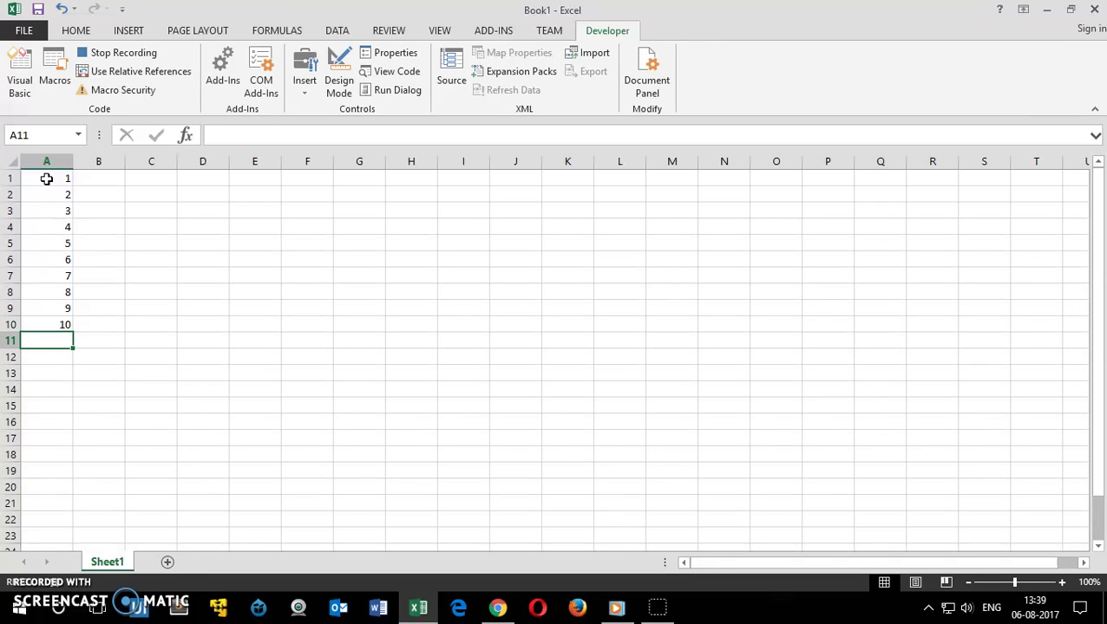
- Return the selection to A1 and stop recording the NUMBER macro
{"action": "left_click", "coordinate": [57, 389]}
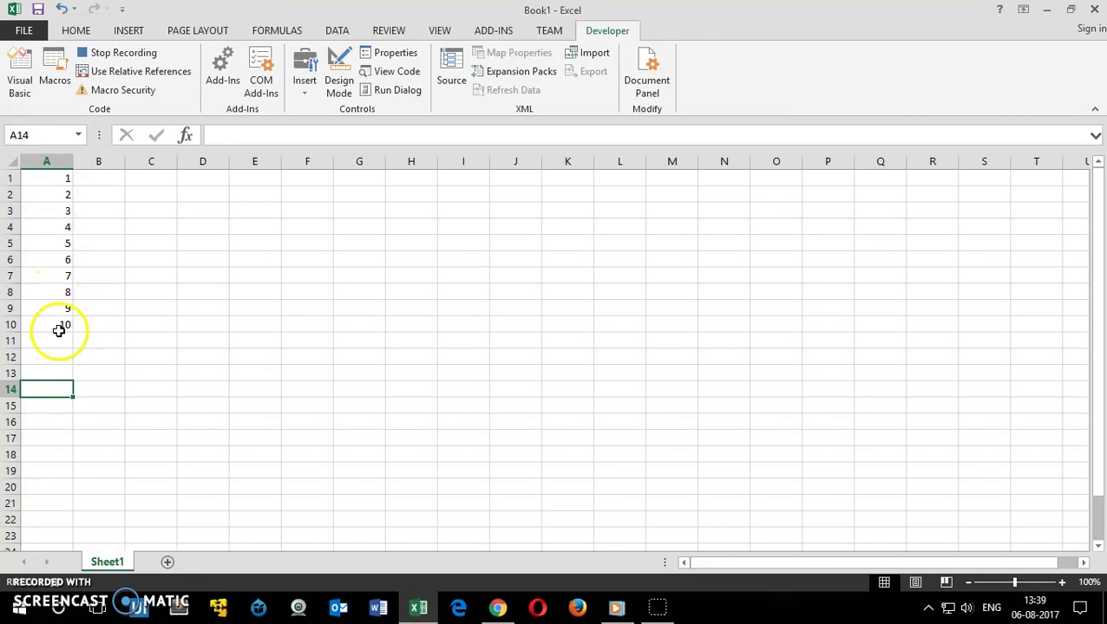
{"action": "left_click", "coordinate": [61, 325]}
{"action": "left_click", "coordinate": [56, 178], "text": "shift"}
{"action": "left_click", "coordinate": [56, 177]}
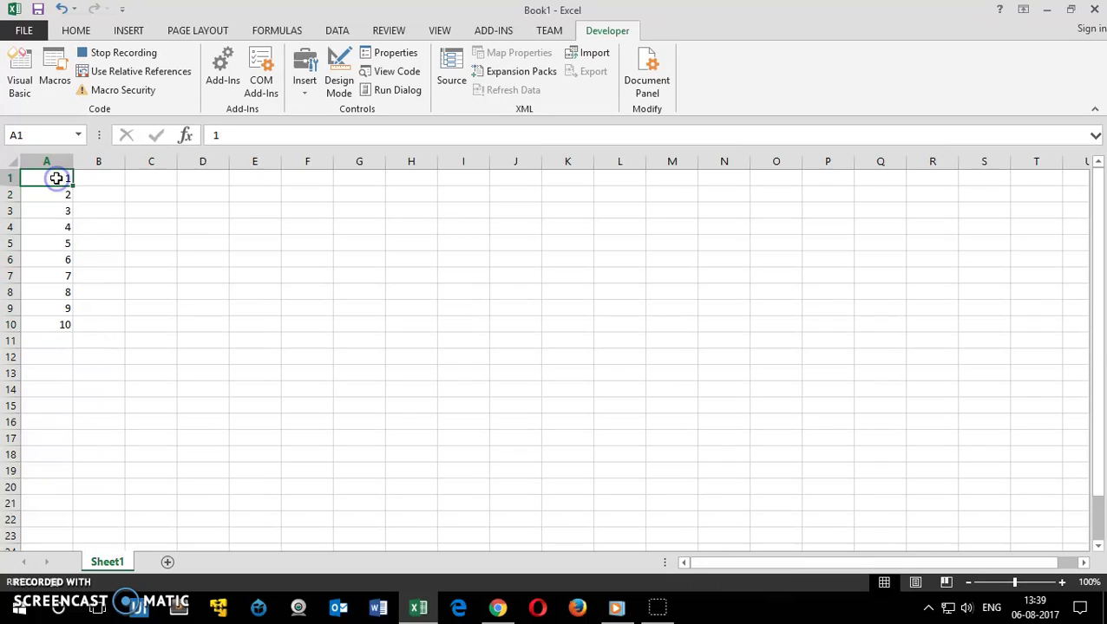
{"action": "left_click", "coordinate": [102, 53]}
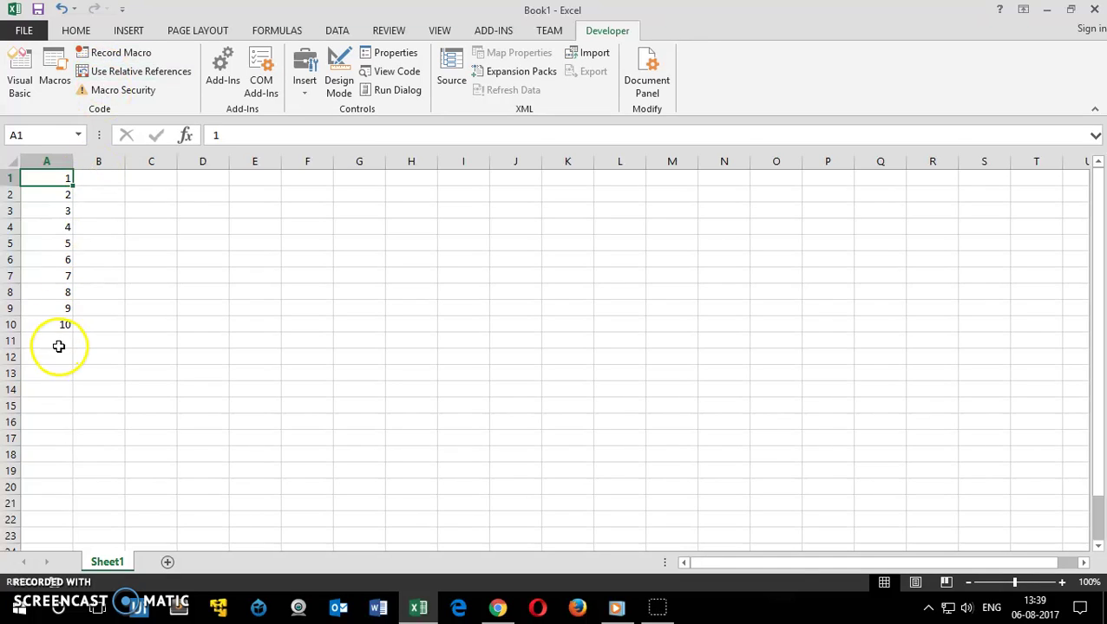
- Delete the 1–10 entries in column A, restore them, then delete them again
{"action": "left_click_drag", "start_coordinate": [59, 351], "coordinate": [52, 180]}
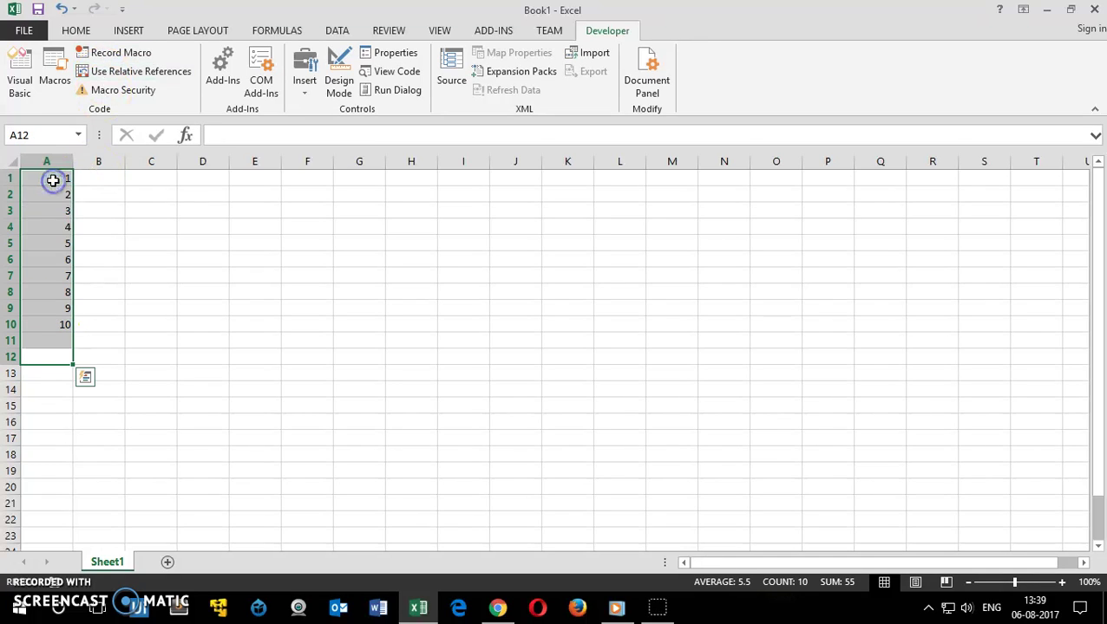
{"action": "key", "text": "Delete"}
{"action": "left_click", "coordinate": [53, 179]}
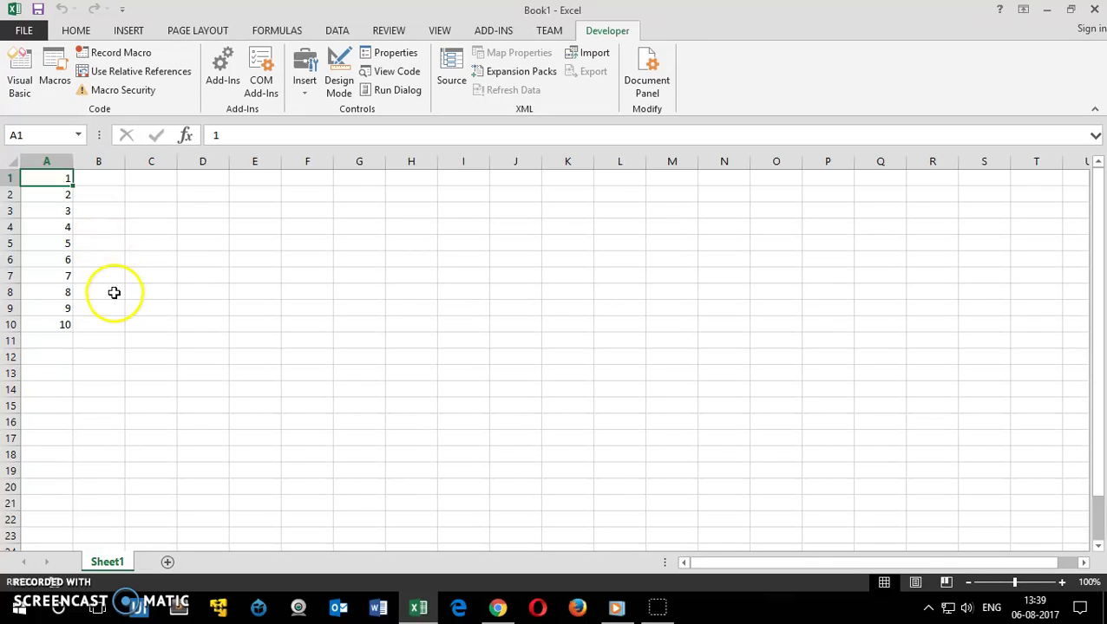
{"action": "left_click", "coordinate": [157, 181]}
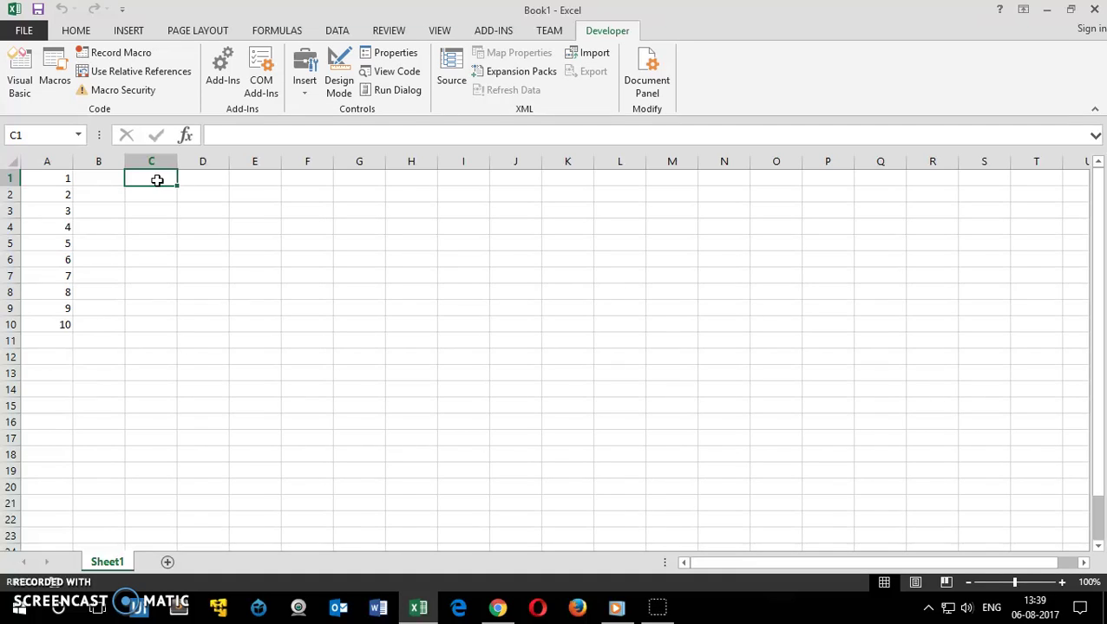
{"action": "key", "text": "ctrl+Home"}
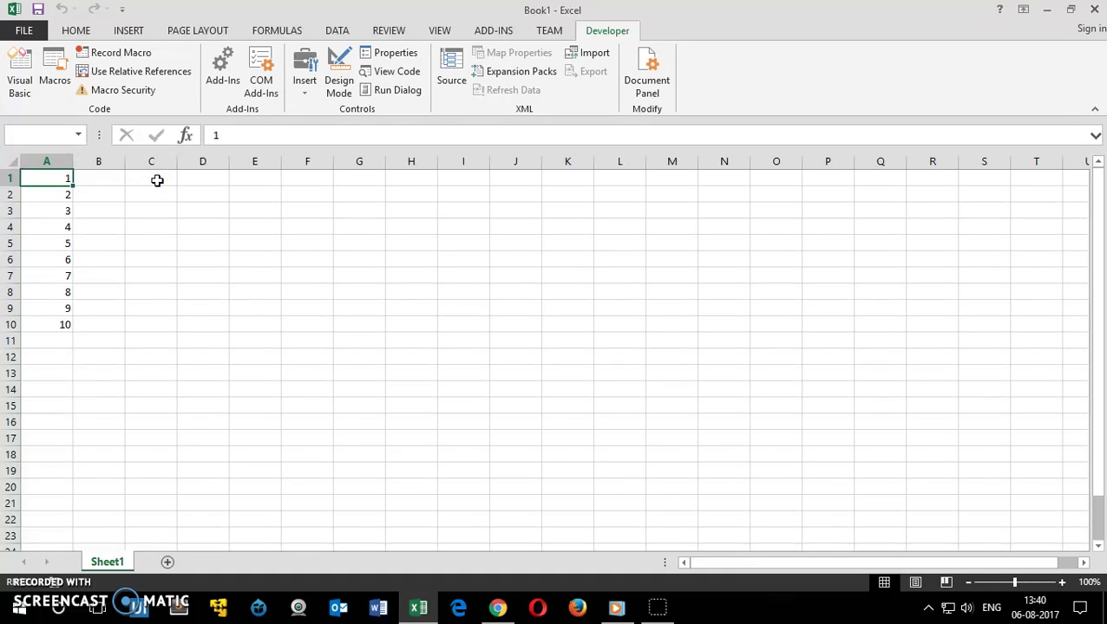
{"action": "left_click_drag", "start_coordinate": [57, 355], "coordinate": [59, 173]}
{"action": "key", "text": "Delete"}
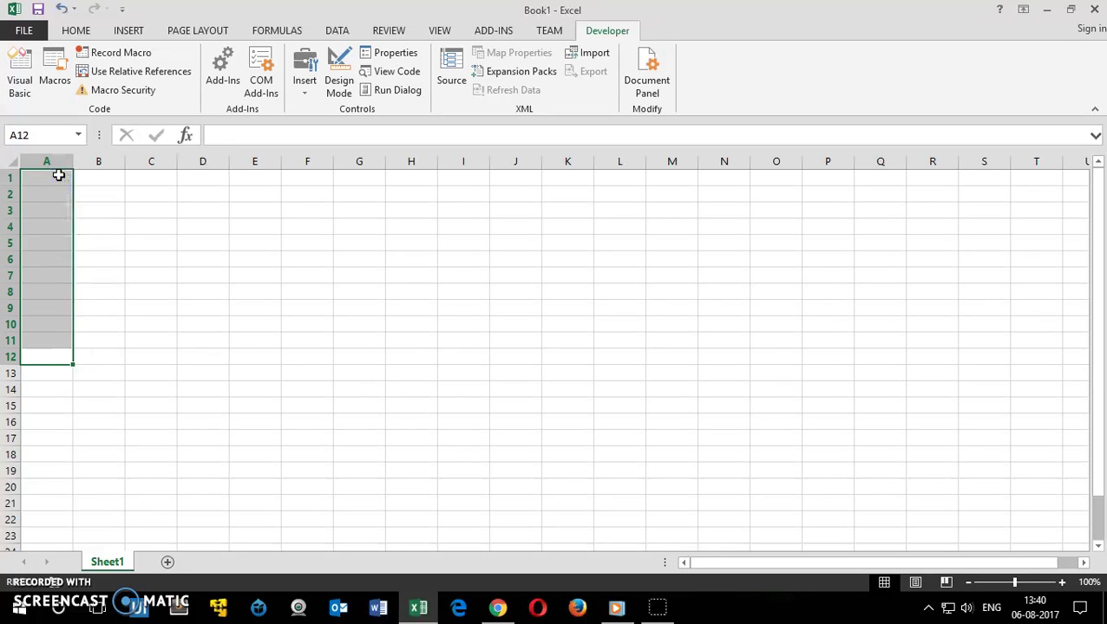
{"action": "left_click", "coordinate": [165, 323]}
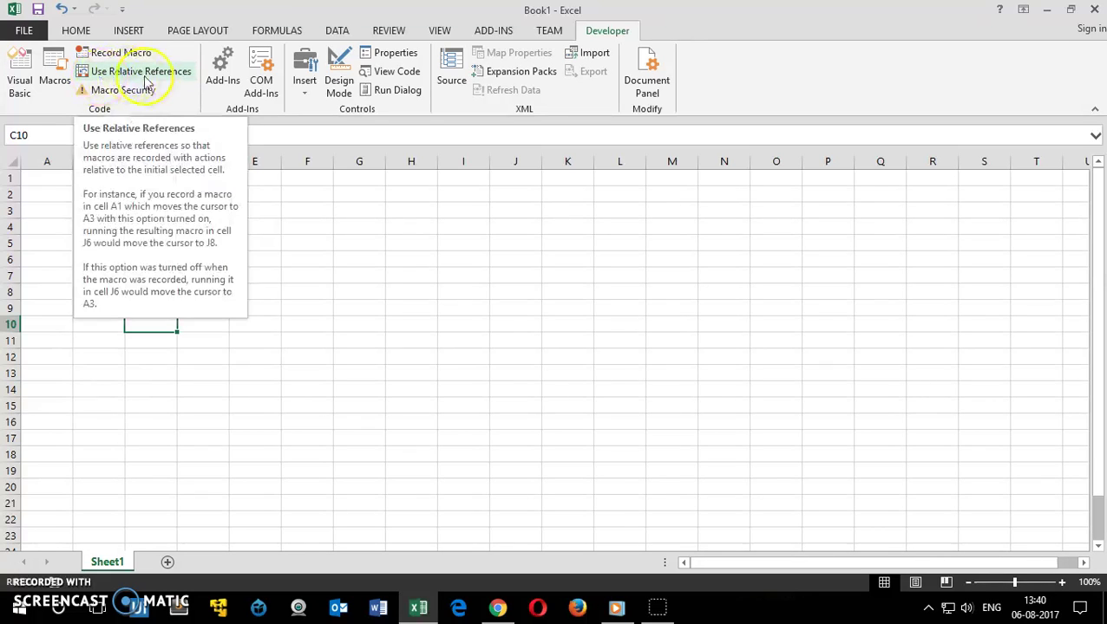
- With relative references on, record macro 'alphabet' (Ctrl+Shift+B), described as typing English characters
{"action": "left_click", "coordinate": [338, 310]}
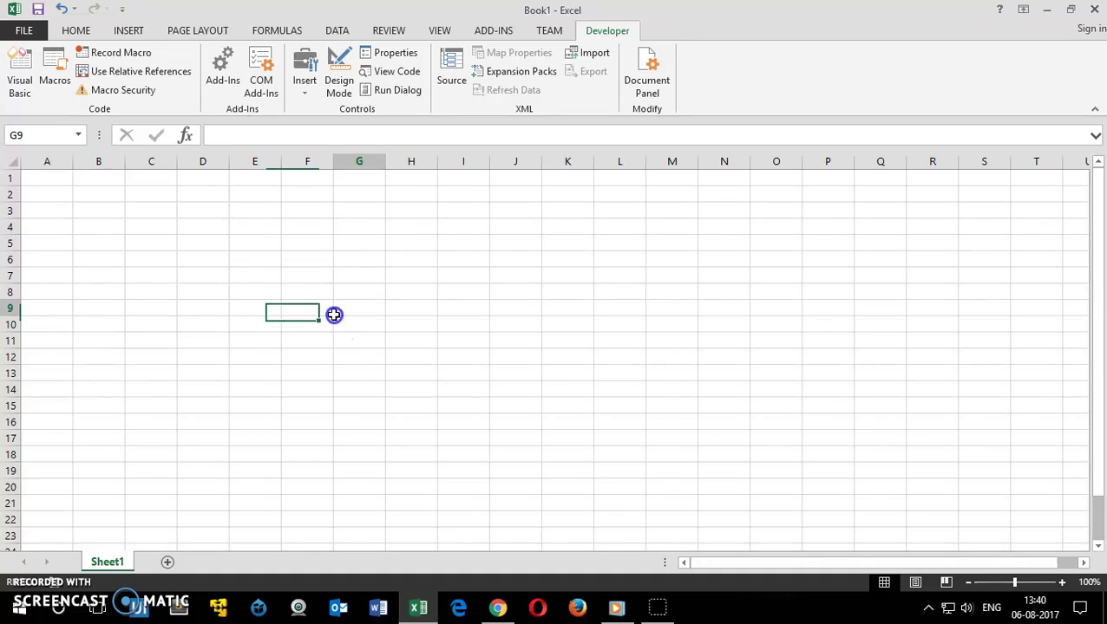
{"action": "left_click", "coordinate": [135, 74]}
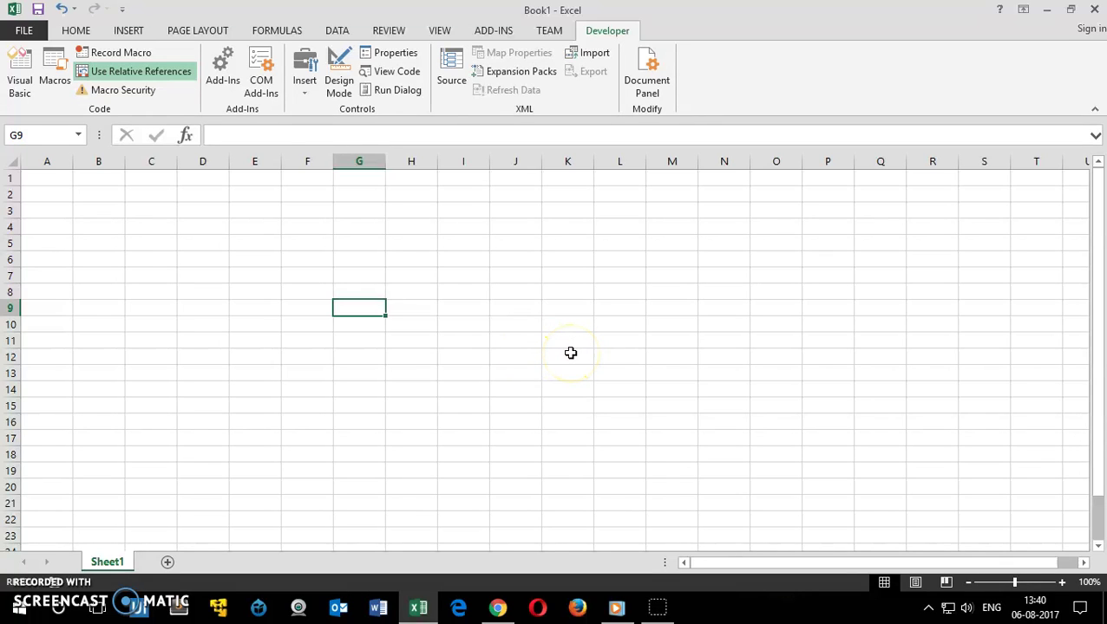
{"action": "left_click", "coordinate": [119, 54]}
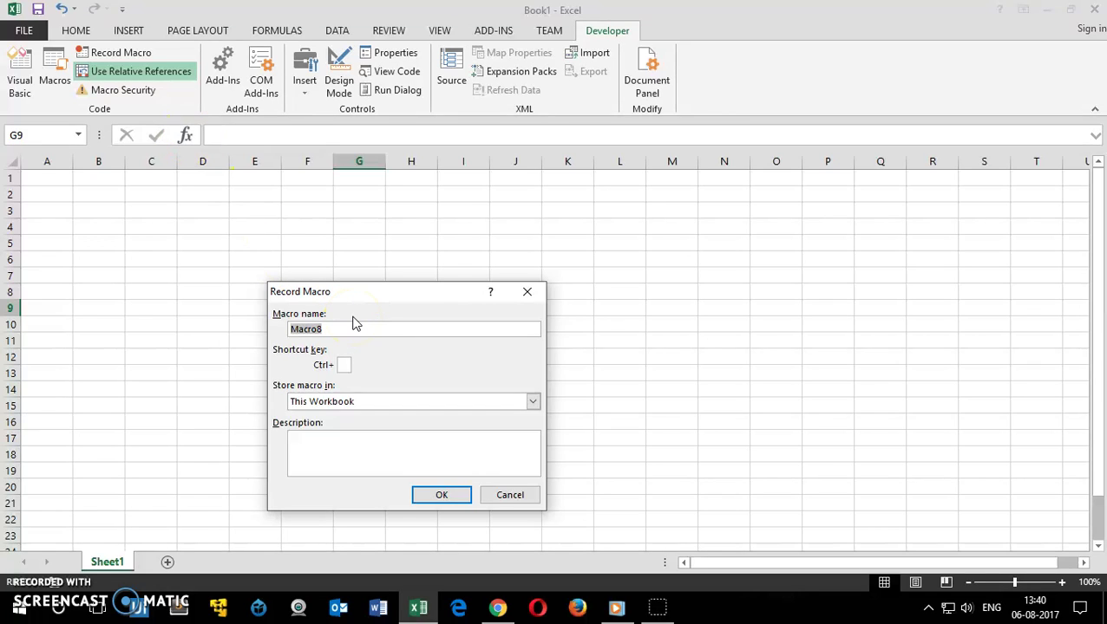
{"action": "type", "text": "alphabet"}
{"action": "left_click", "coordinate": [346, 365]}
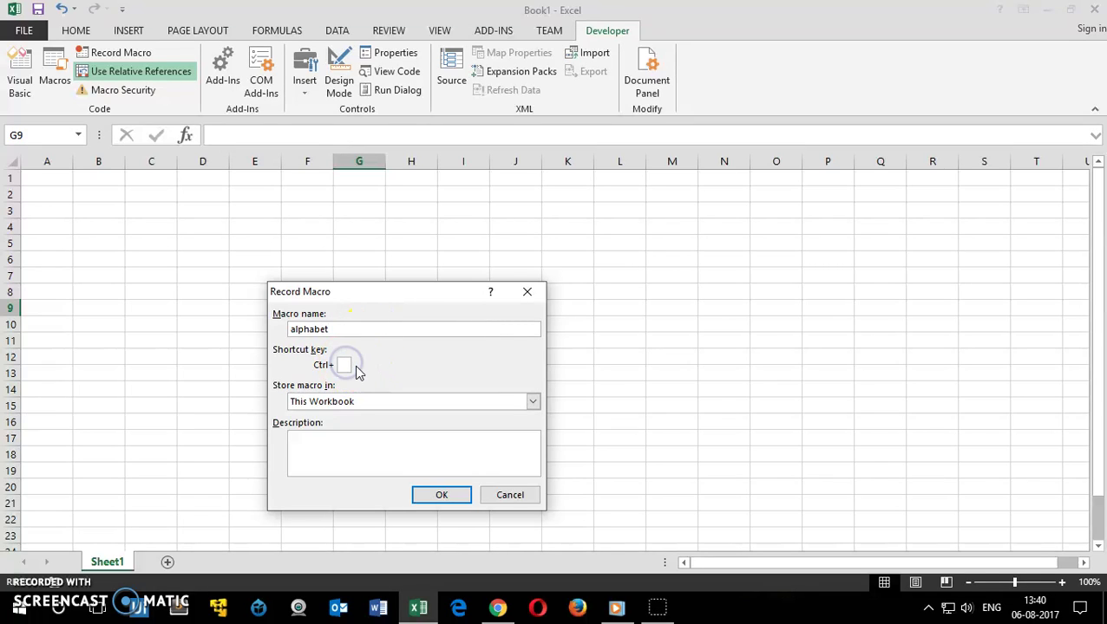
{"action": "type", "text": "B"}
{"action": "left_click", "coordinate": [360, 445]}
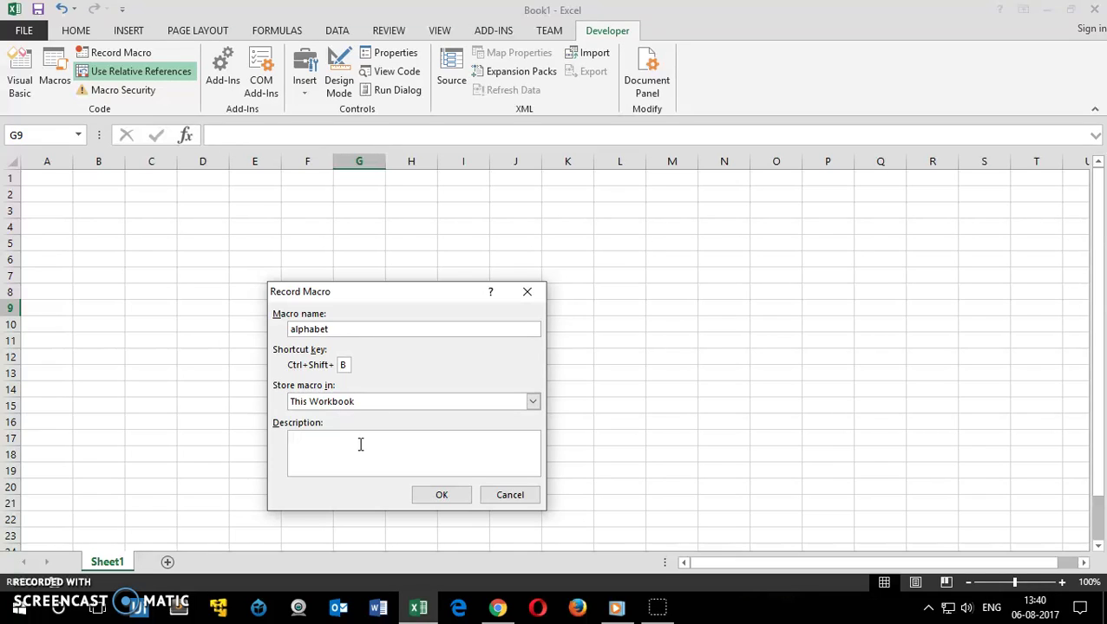
{"action": "type", "text": "this micro uses relative references and"}
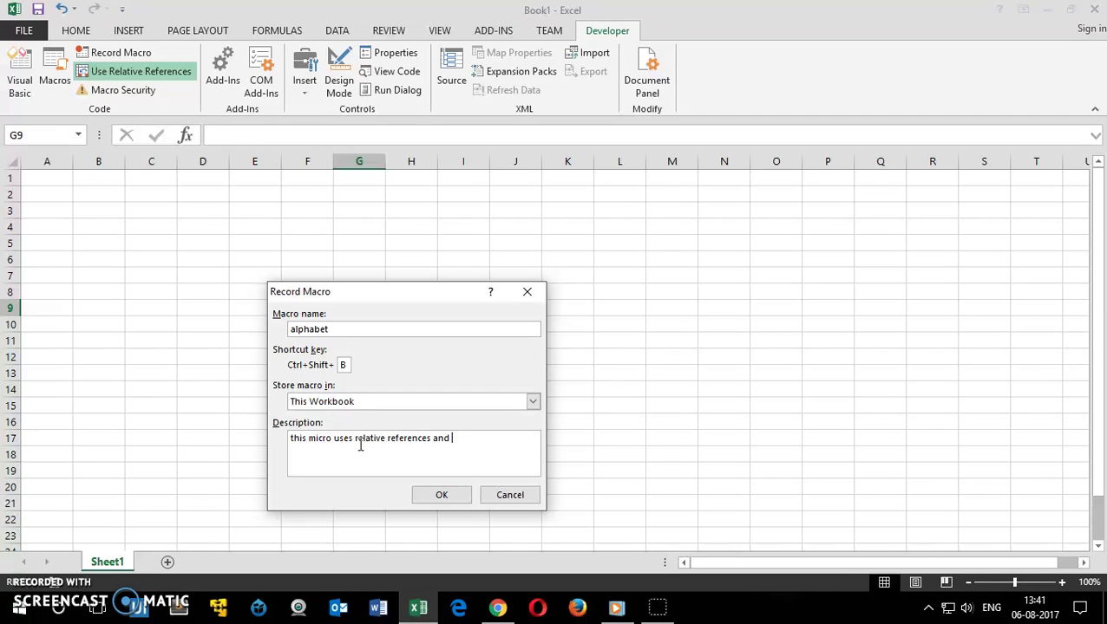
{"action": "type", "text": " types english"}
{"action": "key", "text": "BackSpace"}
{"action": "key", "text": "BackSpace"}
{"action": "key", "text": "BackSpace"}
{"action": "key", "text": "BackSpace"}
{"action": "key", "text": "BackSpace"}
{"action": "key", "text": "BackSpace"}
{"action": "type", "text": "English characto"}
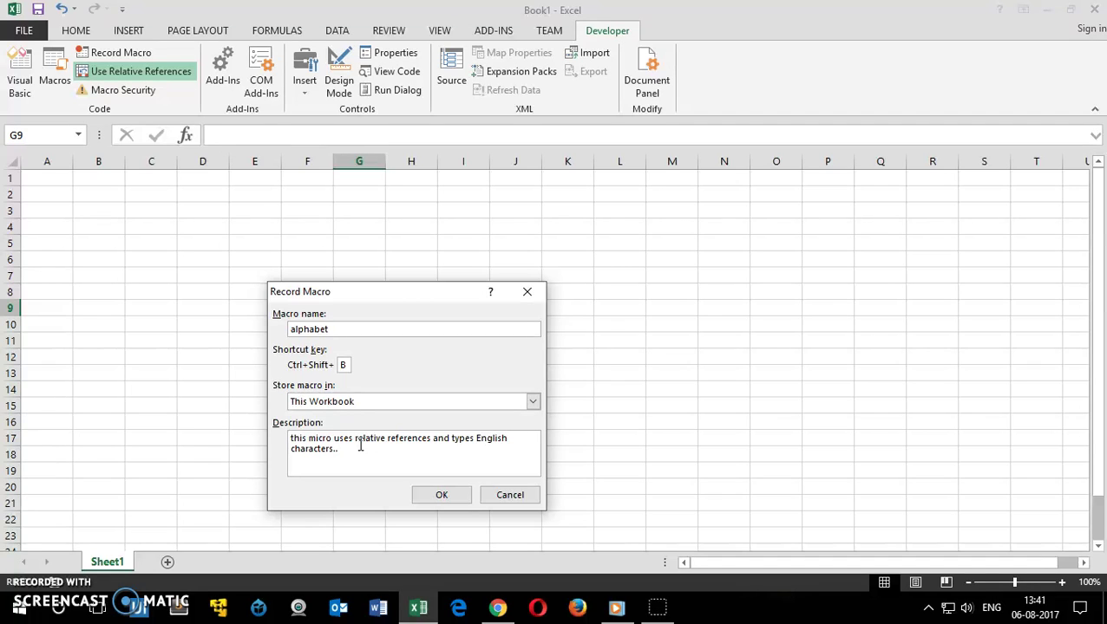
{"action": "left_click", "coordinate": [427, 502]}
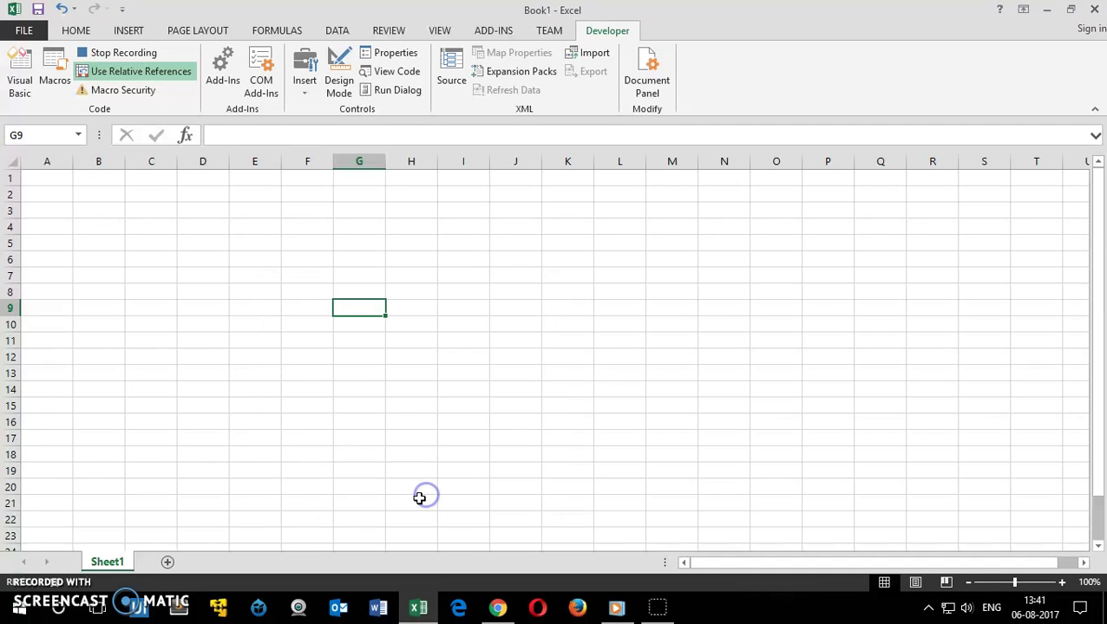
- Type the letters A through L down cells A1:A12
{"action": "left_click", "coordinate": [46, 177]}
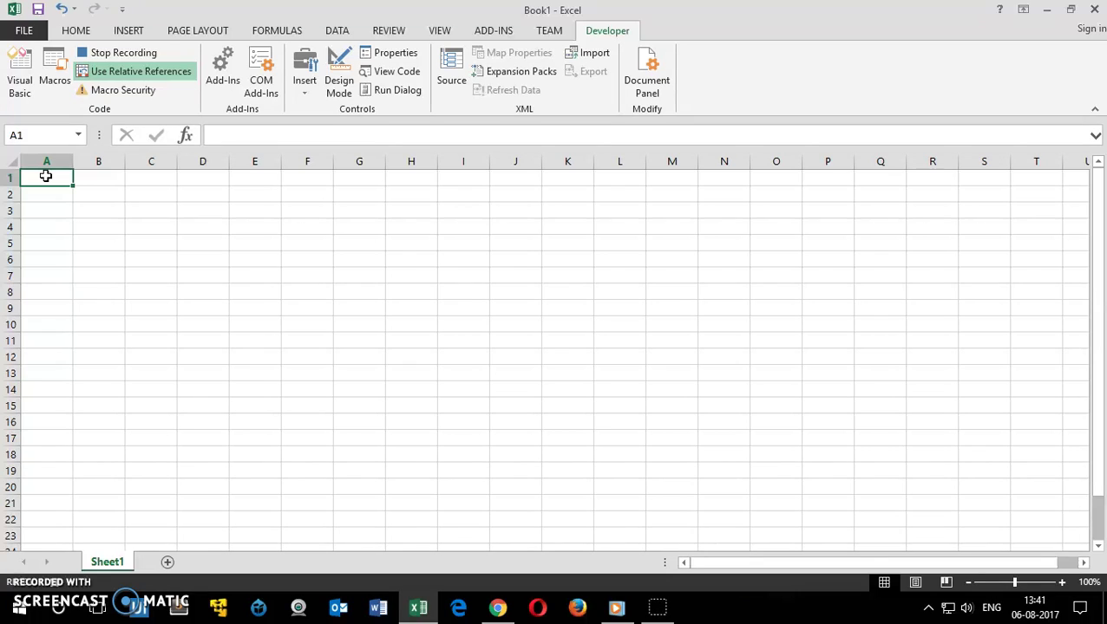
{"action": "type", "text": "A"}
{"action": "key", "text": "Return"}
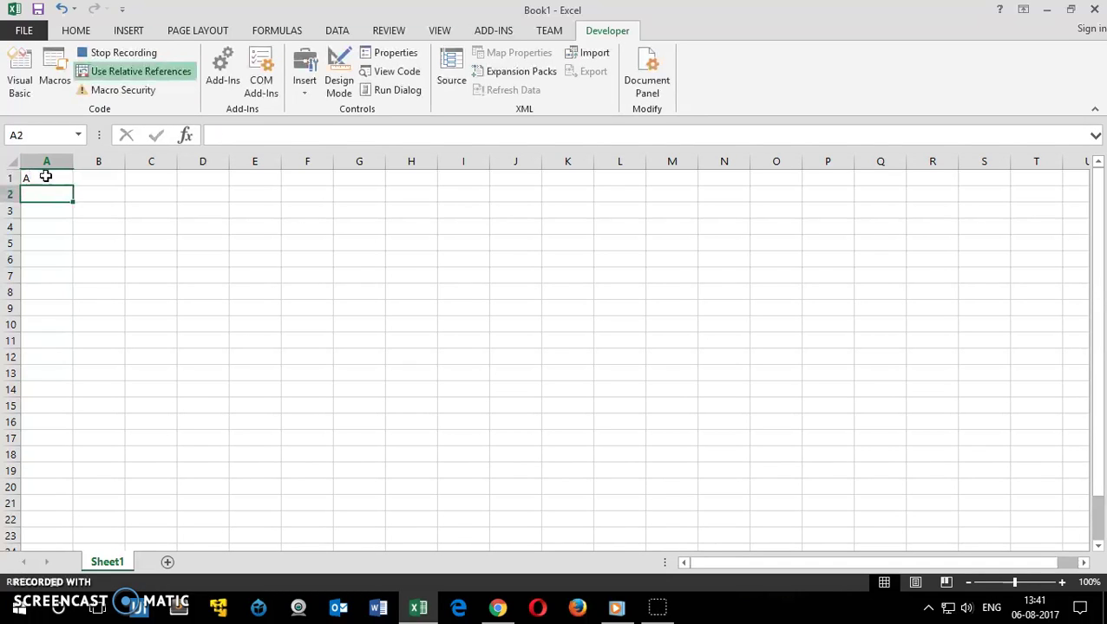
{"action": "type", "text": "B"}
{"action": "key", "text": "Return"}
{"action": "type", "text": "C"}
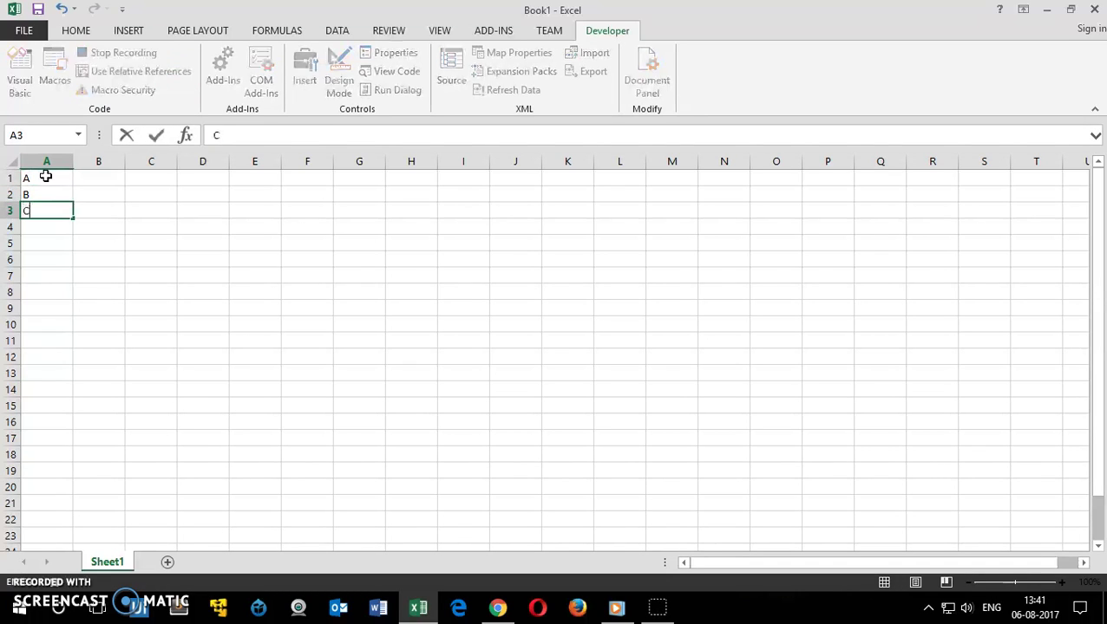
{"action": "key", "text": "Return"}
{"action": "type", "text": "D"}
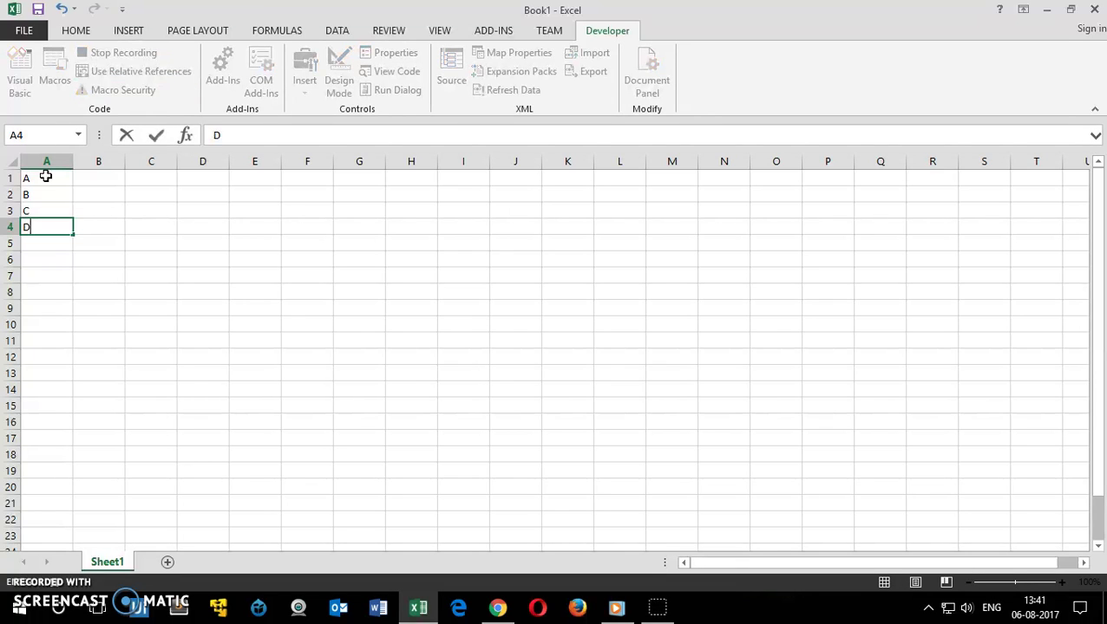
{"action": "key", "text": "Return"}
{"action": "type", "text": "E"}
{"action": "key", "text": "Return"}
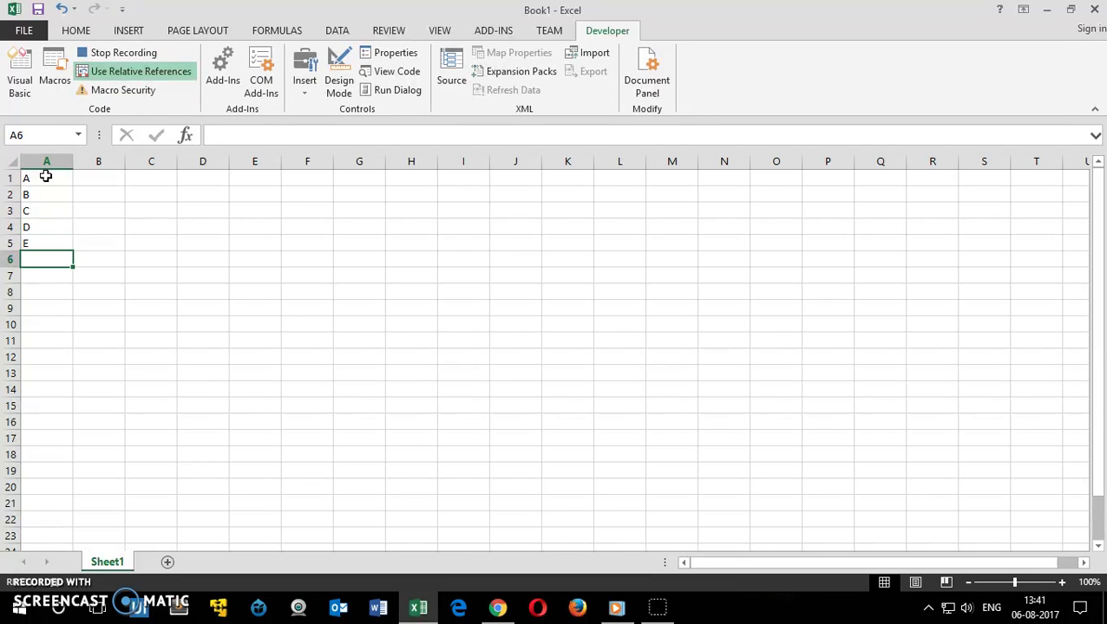
{"action": "type", "text": "F"}
{"action": "key", "text": "Return"}
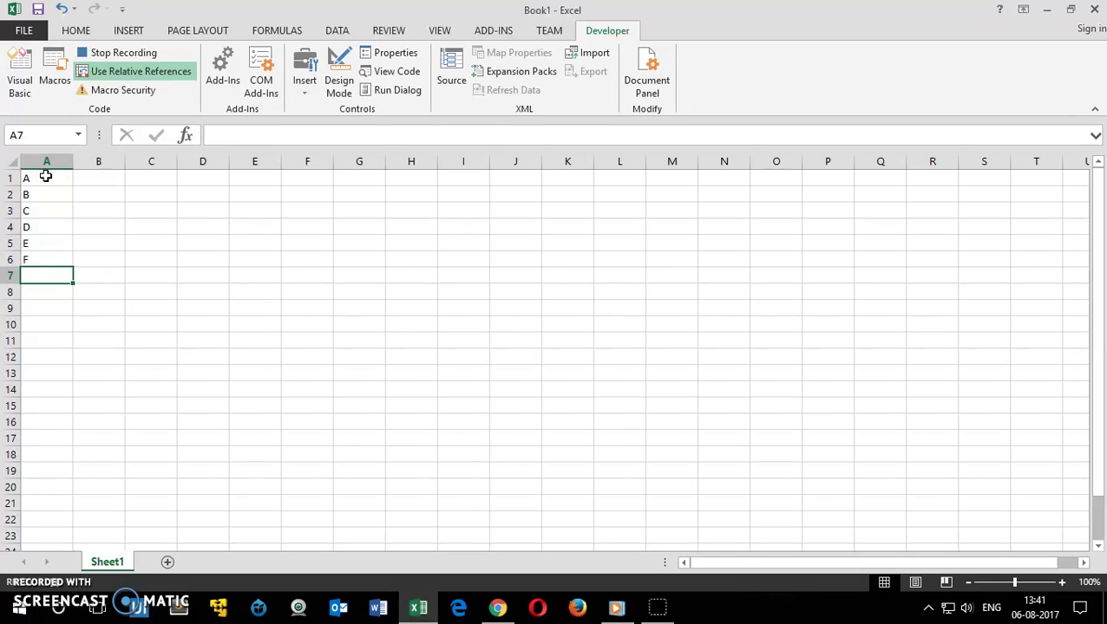
{"action": "type", "text": "G"}
{"action": "key", "text": "Return"}
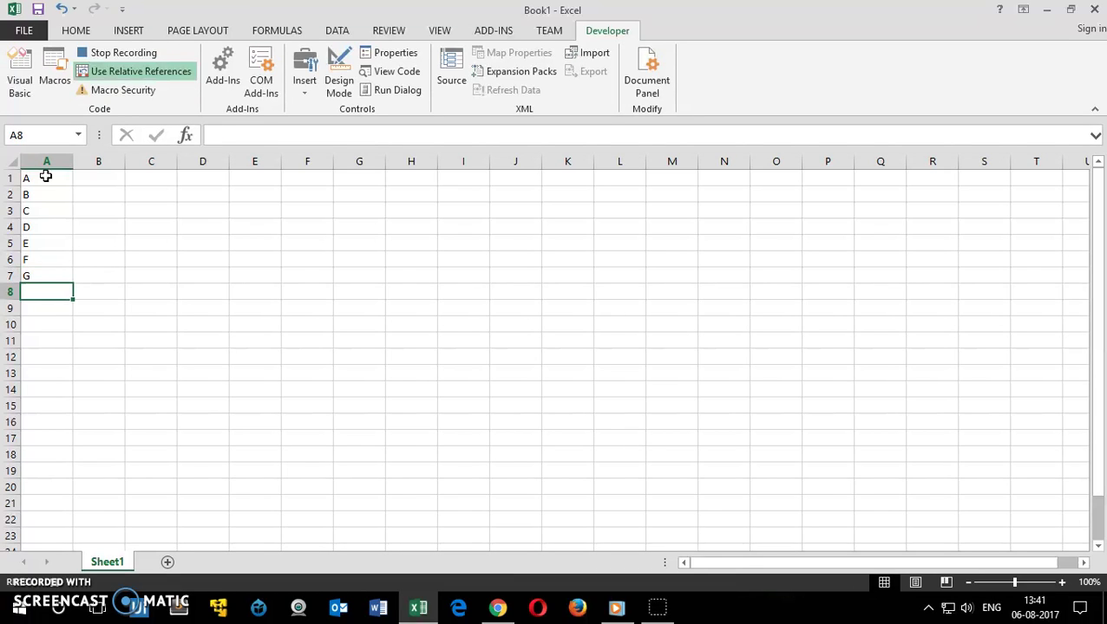
{"action": "type", "text": "H"}
{"action": "key", "text": "Return"}
{"action": "type", "text": "I"}
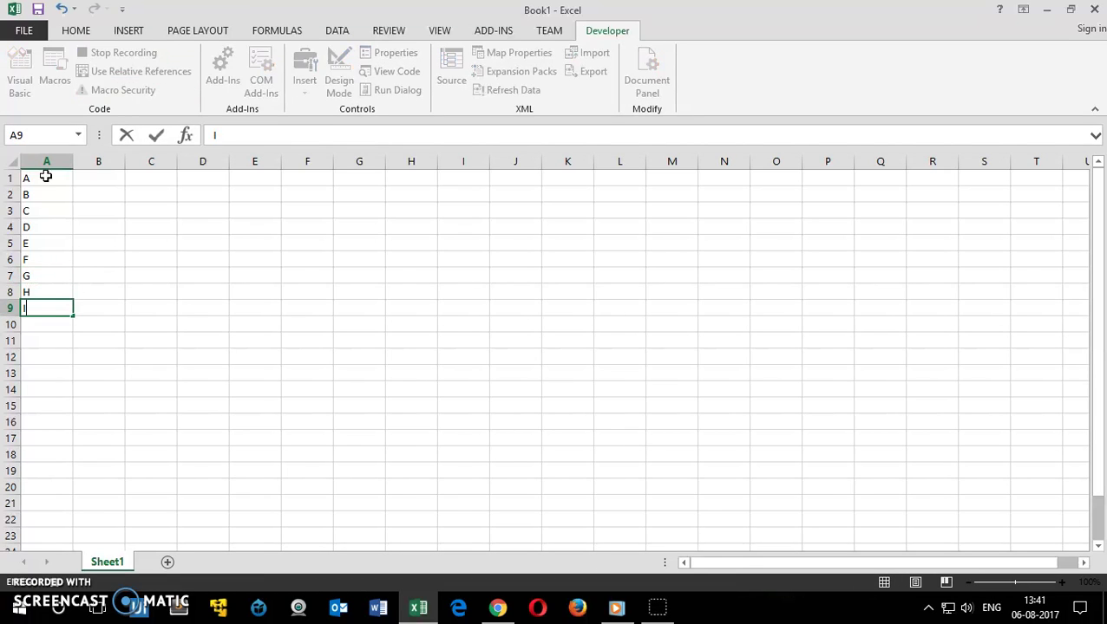
{"action": "key", "text": "Return"}
{"action": "type", "text": "J"}
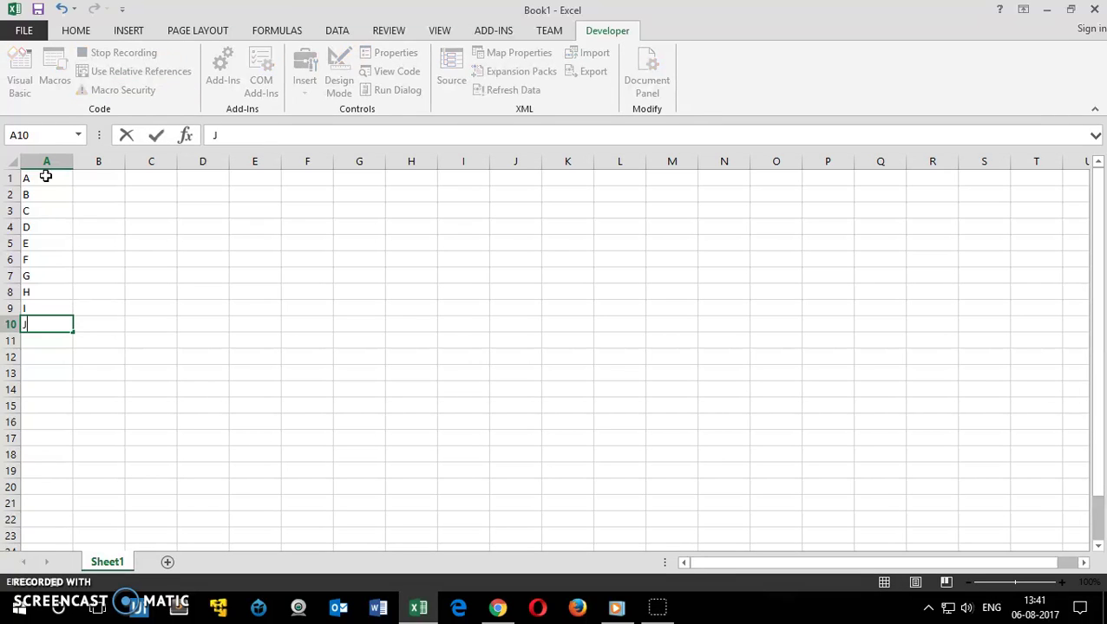
{"action": "key", "text": "Return"}
{"action": "type", "text": "K"}
{"action": "key", "text": "Return"}
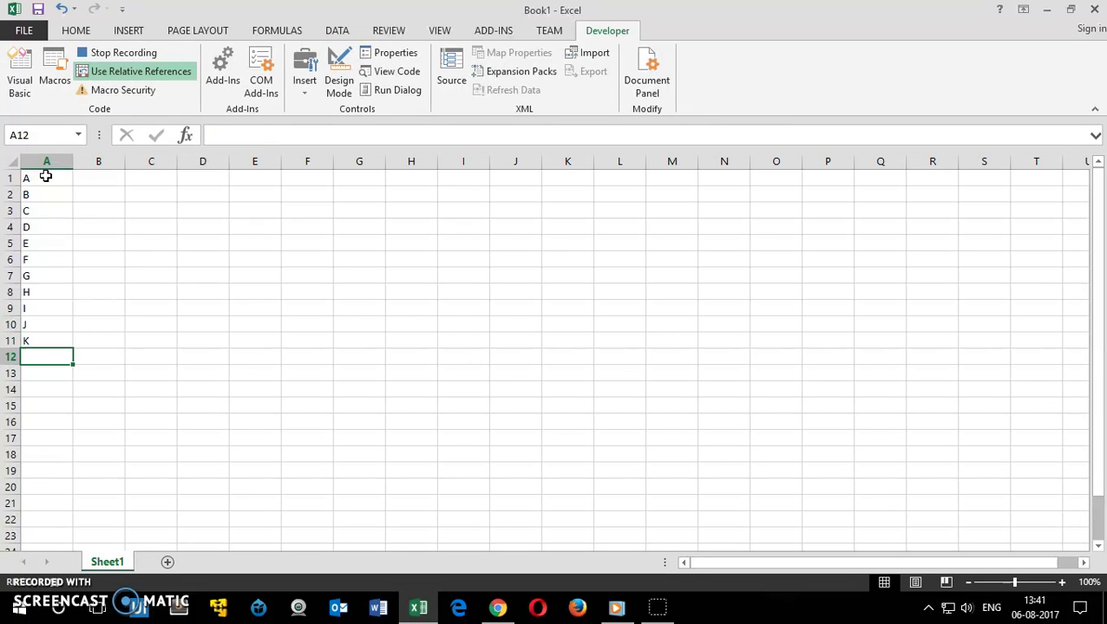
{"action": "type", "text": "L"}
{"action": "left_click", "coordinate": [37, 423]}
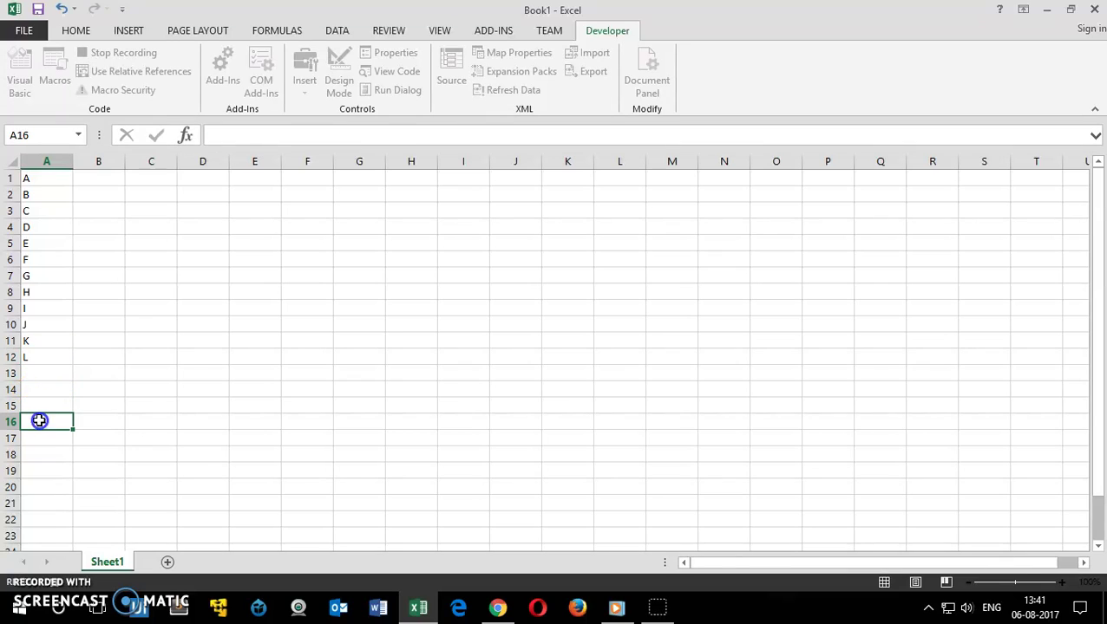
- Select A1:A12, return to A1, and switch Use Relative References off
{"action": "left_click", "coordinate": [39, 357]}
{"action": "left_click_drag", "start_coordinate": [38, 357], "coordinate": [34, 182]}
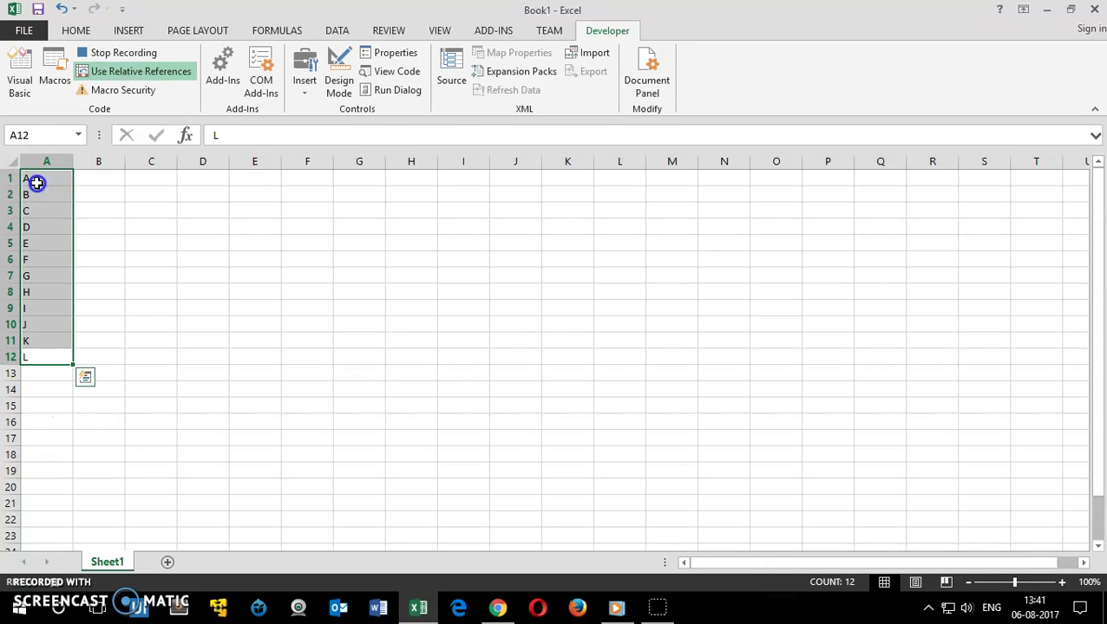
{"action": "left_click", "coordinate": [38, 211]}
{"action": "left_click", "coordinate": [37, 185]}
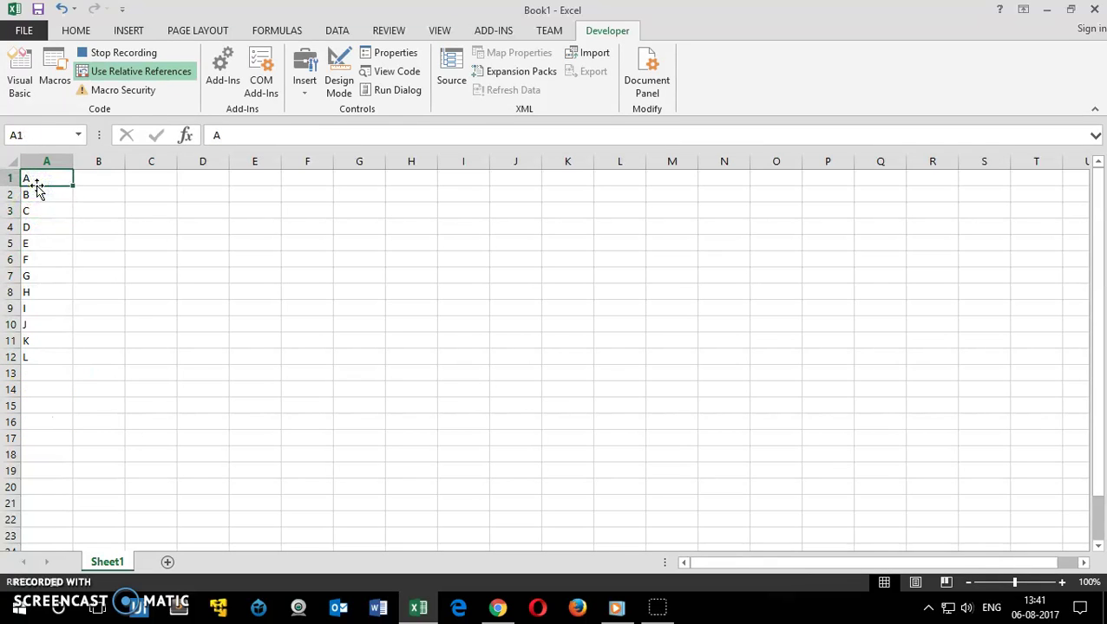
{"action": "left_click", "coordinate": [135, 76]}
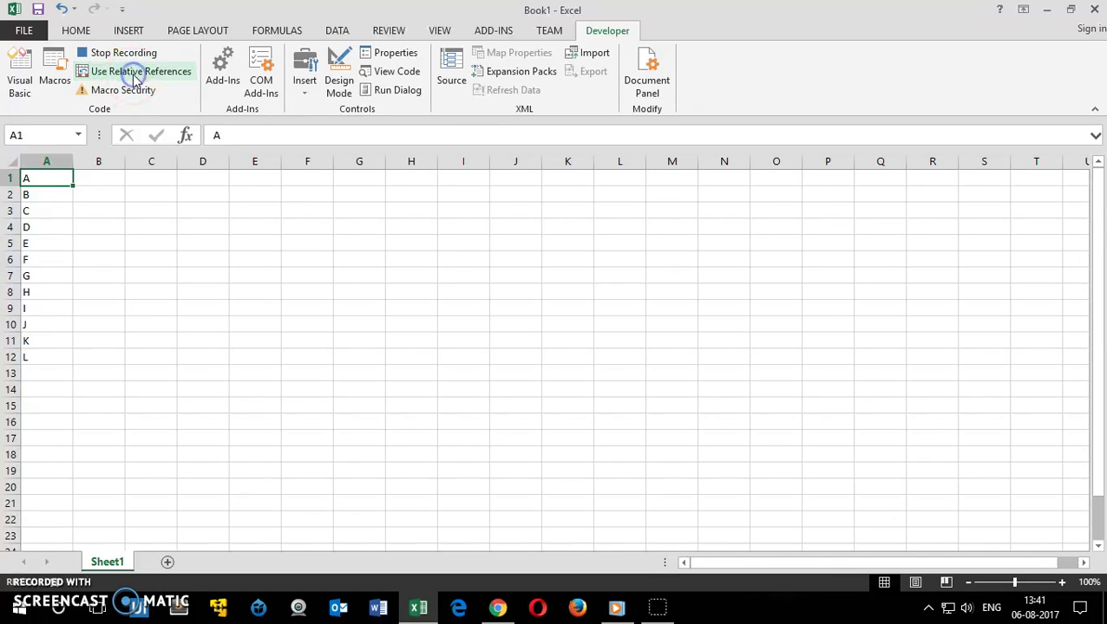
- Stop recording and clear the letters from A1:A13, leaving A1 active
{"action": "left_click", "coordinate": [119, 54]}
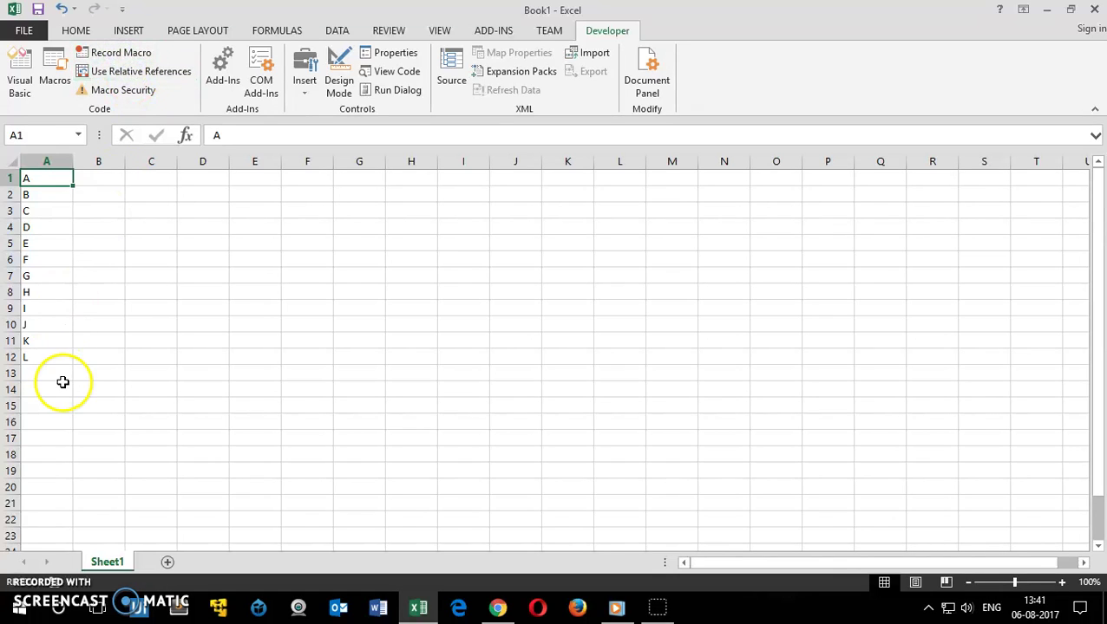
{"action": "left_click_drag", "start_coordinate": [47, 373], "coordinate": [51, 158]}
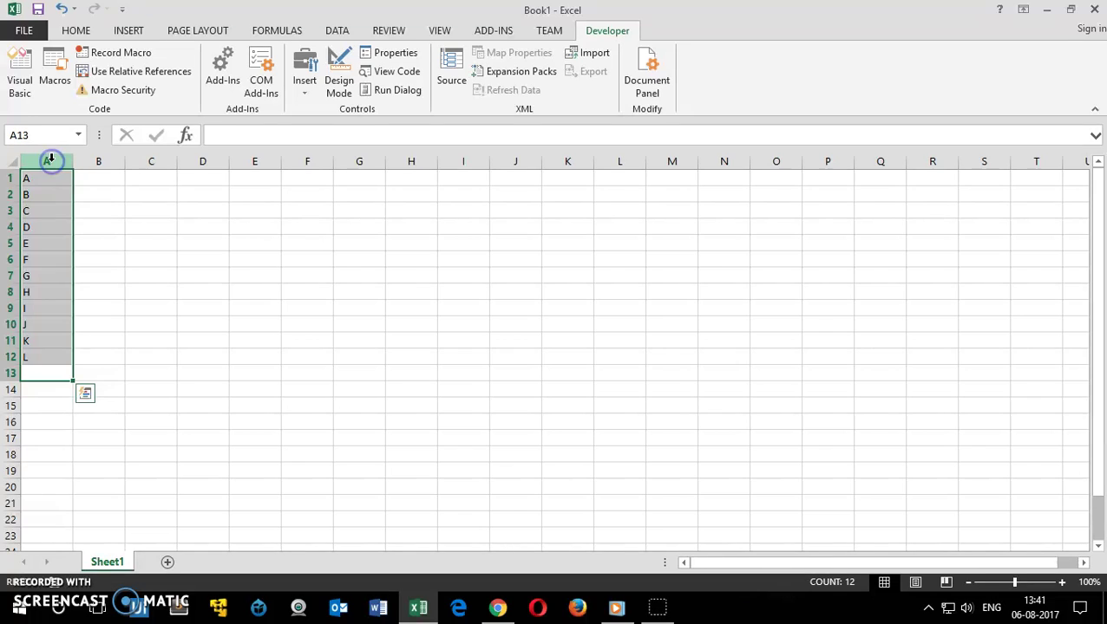
{"action": "key", "text": "Delete"}
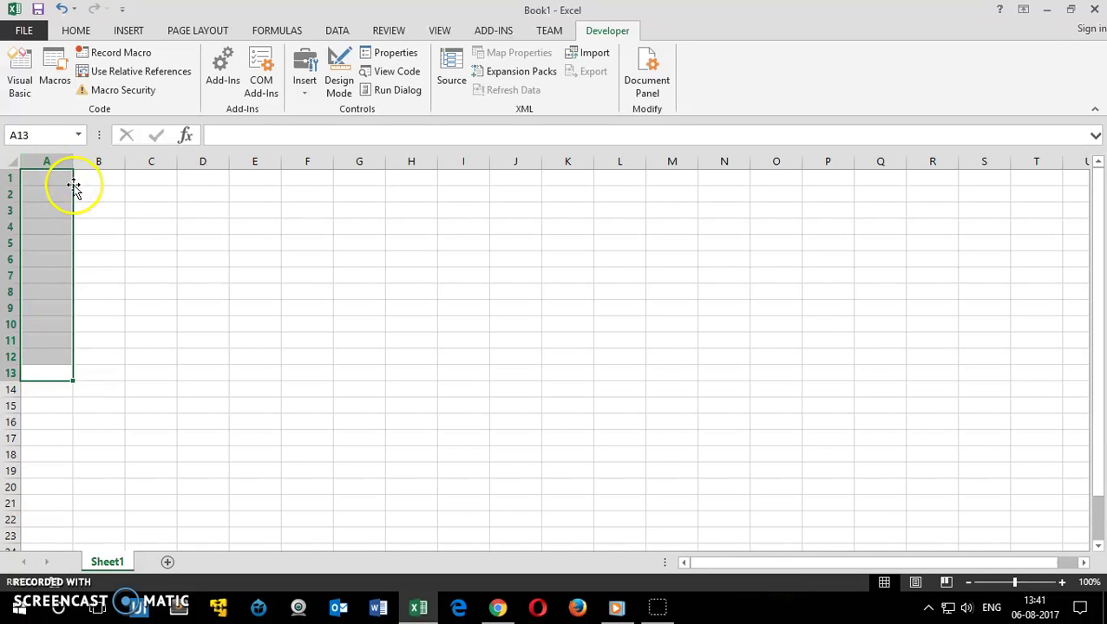
{"action": "left_click", "coordinate": [67, 180]}
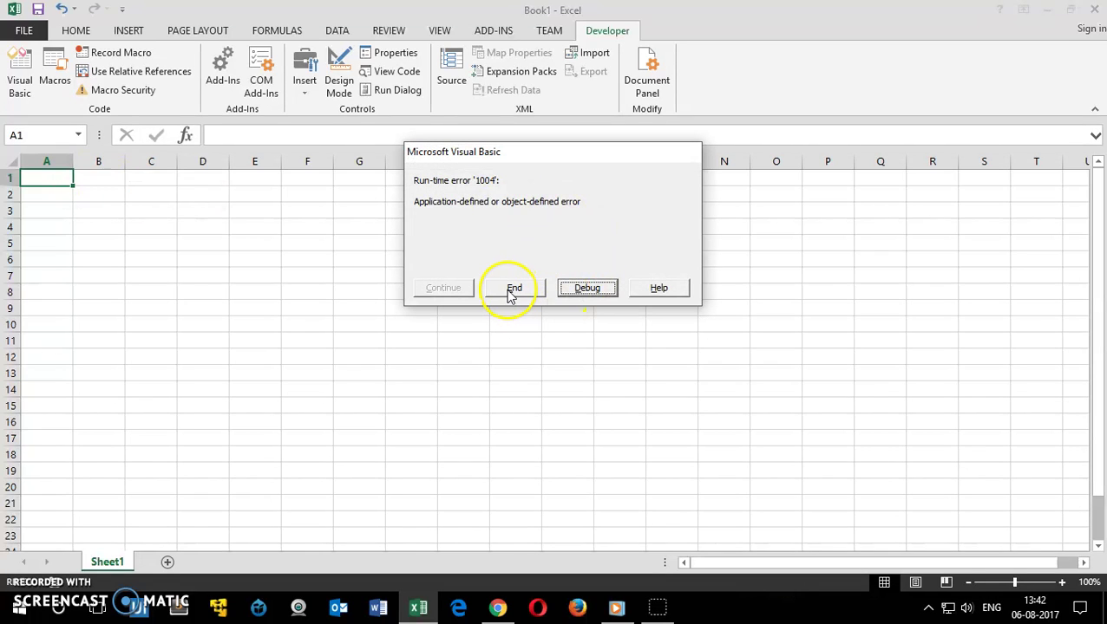
- Dismiss the run-time error, reselect A1, and rerun the macro with Ctrl+Shift+A
{"action": "left_click", "coordinate": [512, 291]}
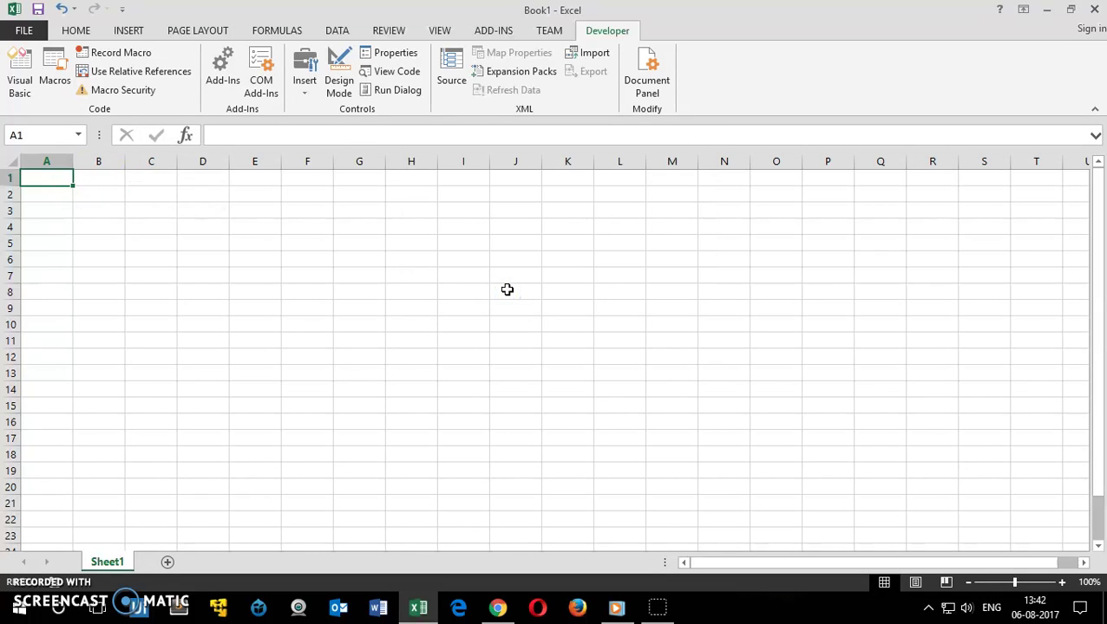
{"action": "left_click", "coordinate": [41, 192]}
{"action": "left_click", "coordinate": [47, 241]}
{"action": "left_click", "coordinate": [59, 177]}
{"action": "key", "text": "ctrl+shift+a"}
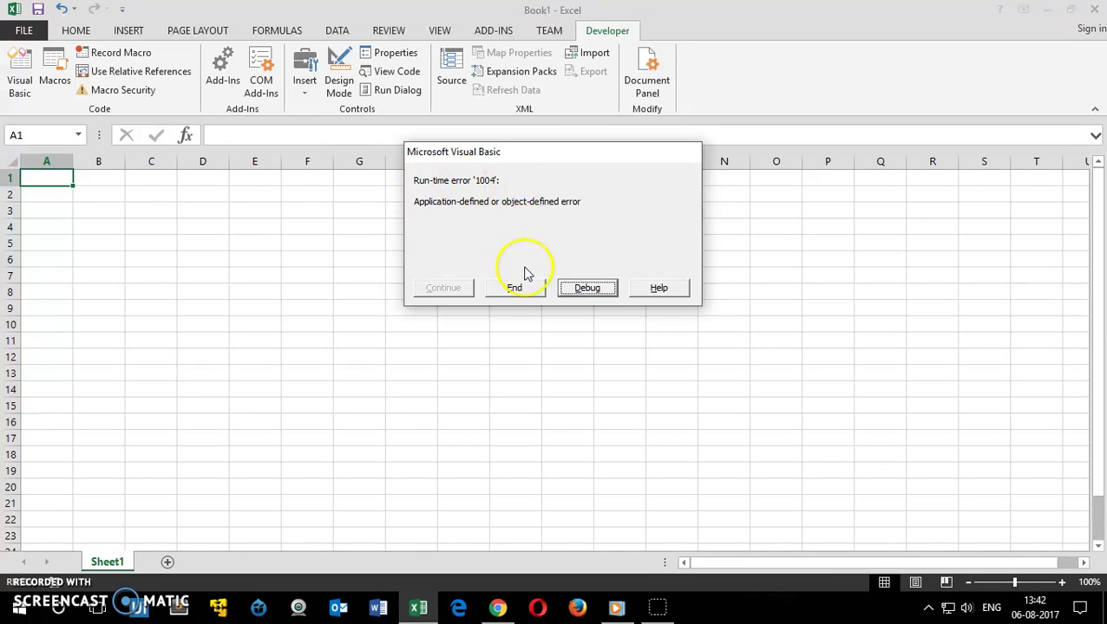
- Open the failing line in the debugger and review the recorded macro's code
{"action": "left_click", "coordinate": [587, 290]}
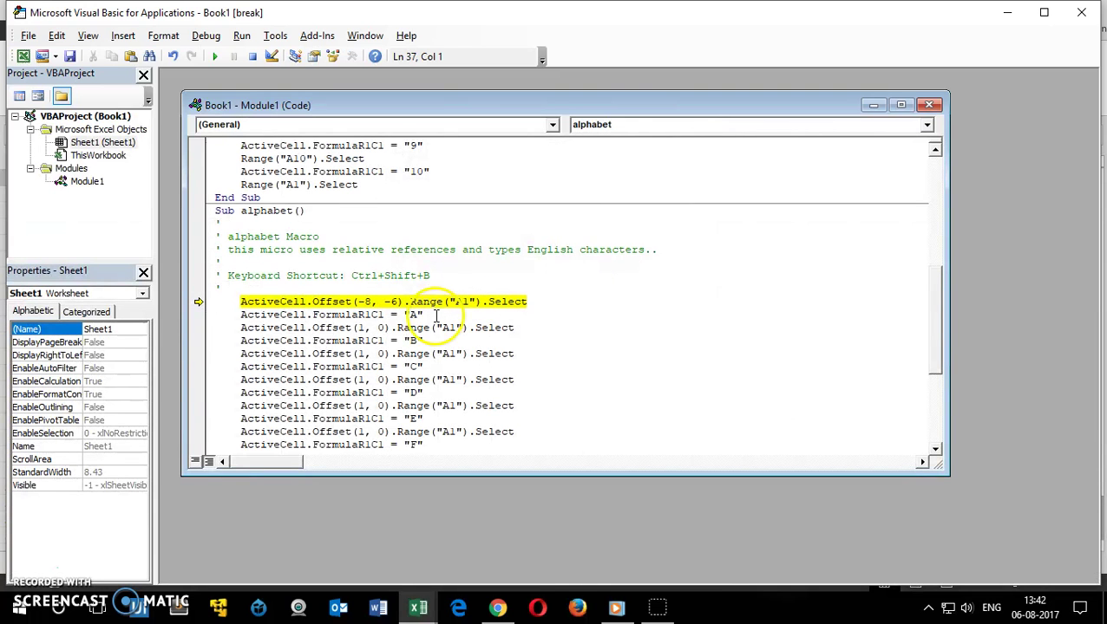
{"action": "left_click", "coordinate": [526, 444]}
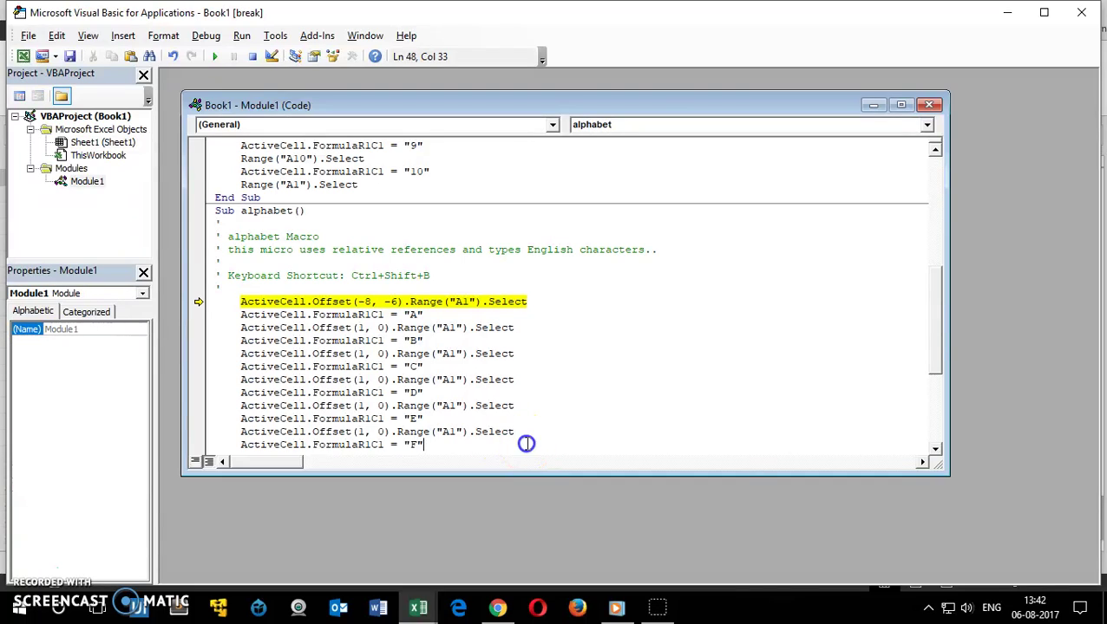
{"action": "left_click_drag", "start_coordinate": [527, 444], "coordinate": [204, 147]}
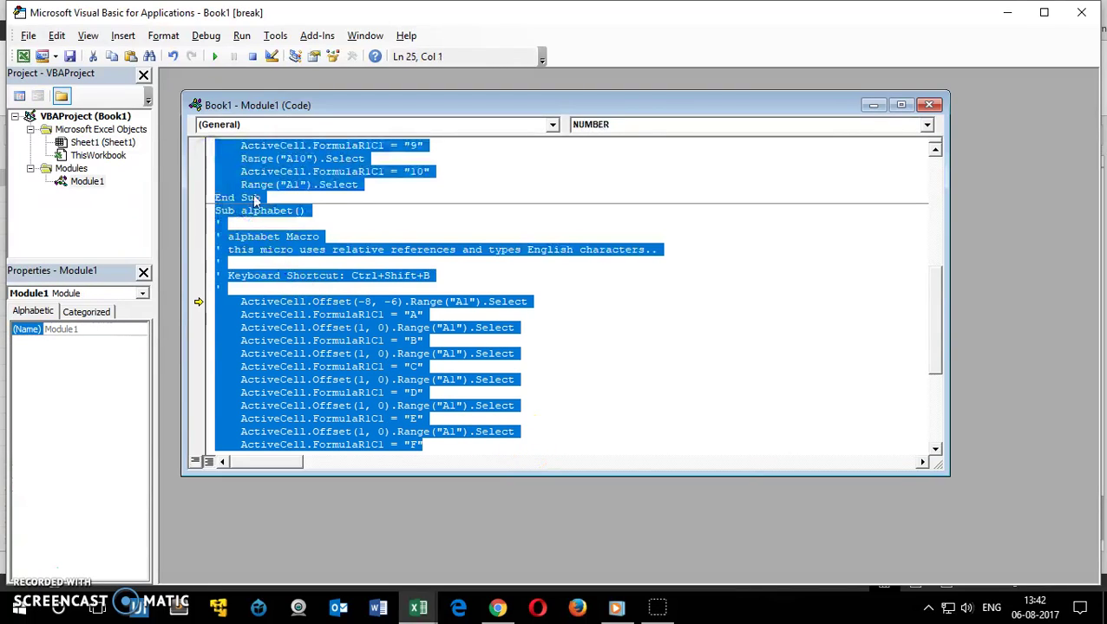
{"action": "left_click_drag", "start_coordinate": [568, 438], "coordinate": [253, 149]}
{"action": "left_click", "coordinate": [605, 249]}
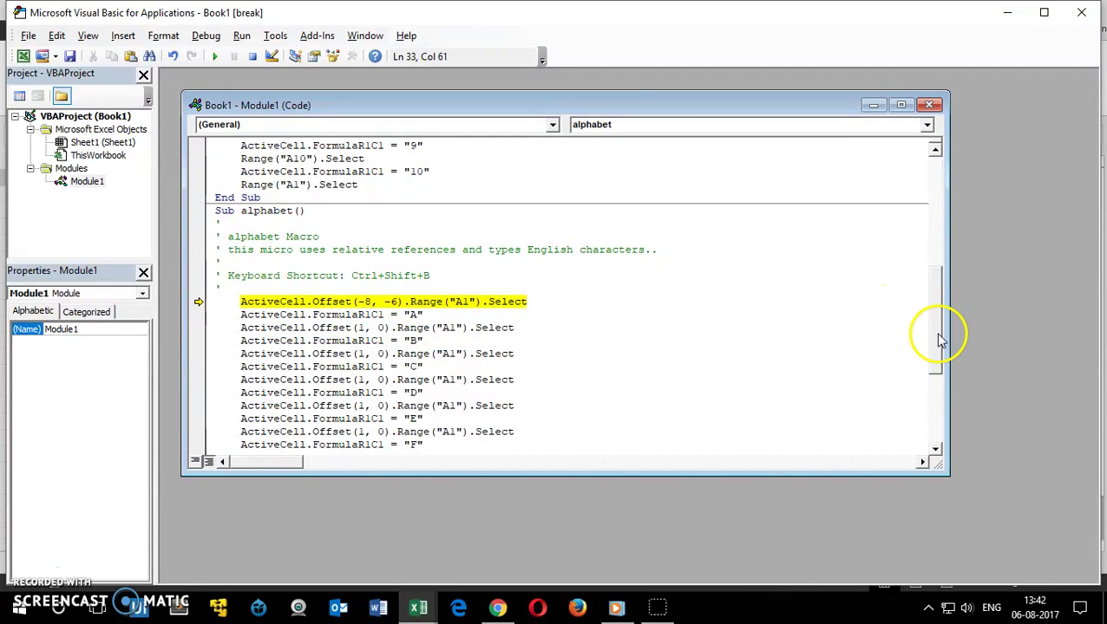
{"action": "left_click_drag", "start_coordinate": [941, 340], "coordinate": [938, 148]}
- Review the NUMBER macro's name, description and keyboard shortcut comments
{"action": "left_click", "coordinate": [268, 171]}
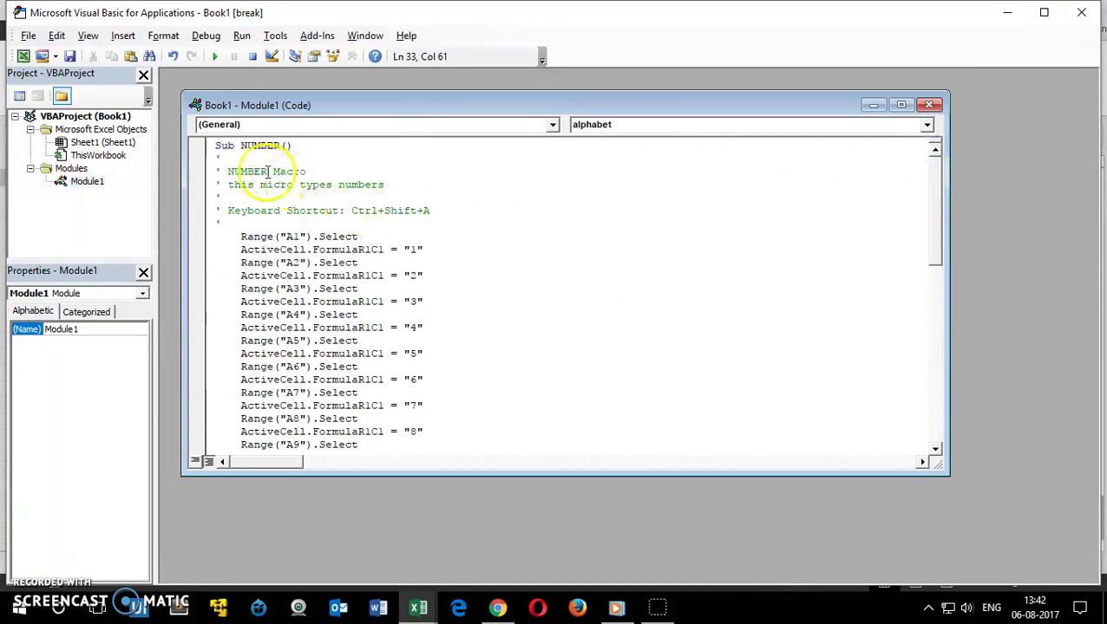
{"action": "left_click_drag", "start_coordinate": [228, 171], "coordinate": [360, 167]}
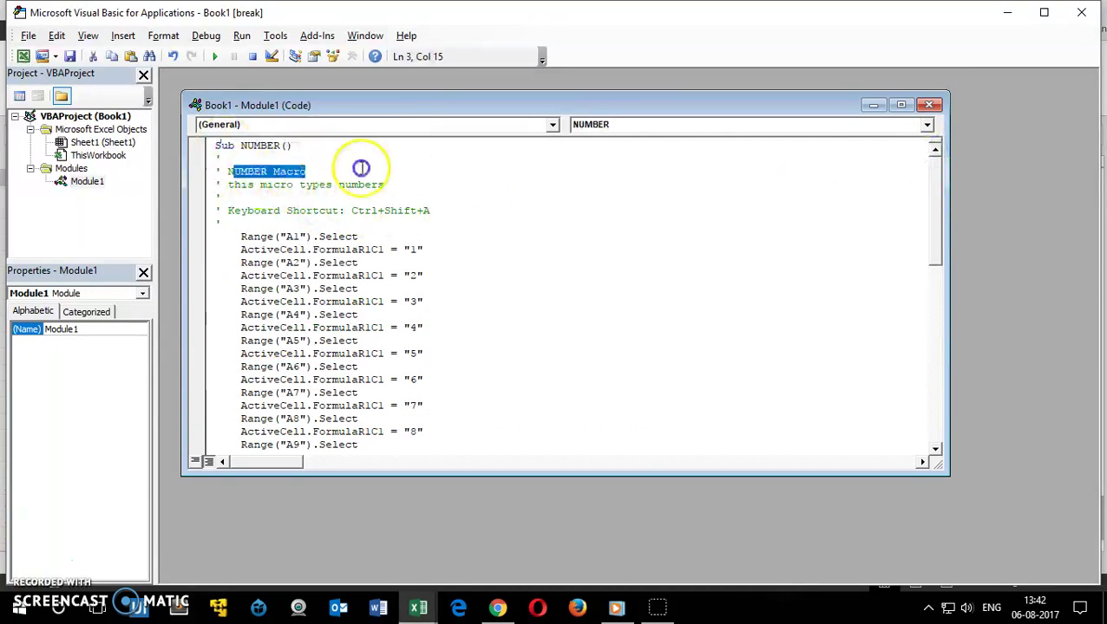
{"action": "left_click", "coordinate": [450, 175]}
{"action": "left_click_drag", "start_coordinate": [240, 184], "coordinate": [431, 187]}
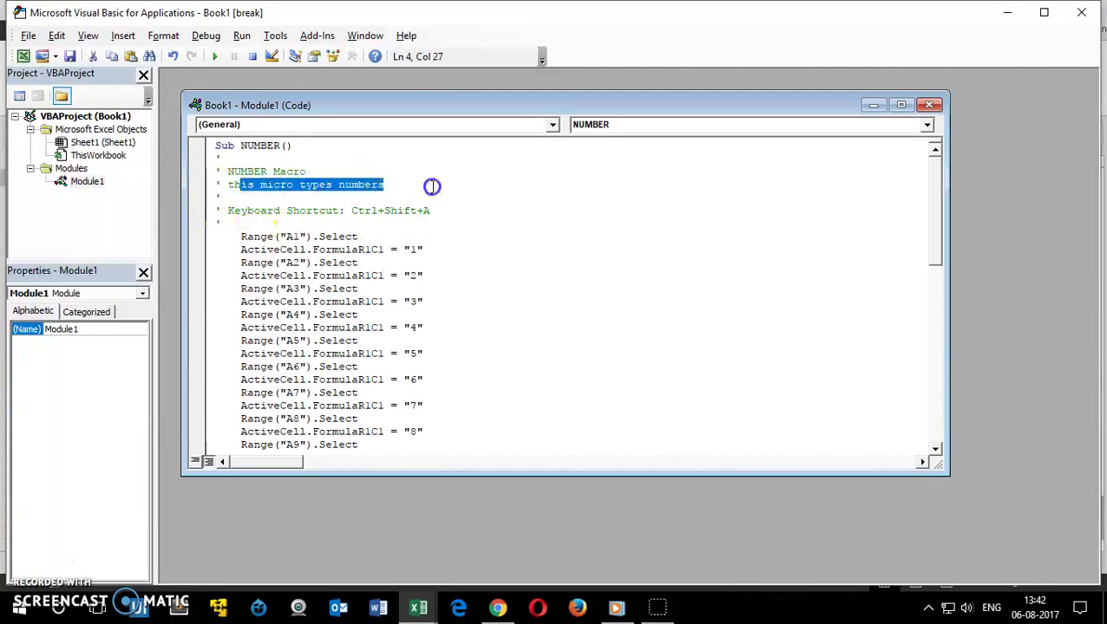
{"action": "left_click", "coordinate": [470, 196]}
{"action": "left_click_drag", "start_coordinate": [233, 211], "coordinate": [453, 216]}
{"action": "left_click", "coordinate": [514, 220]}
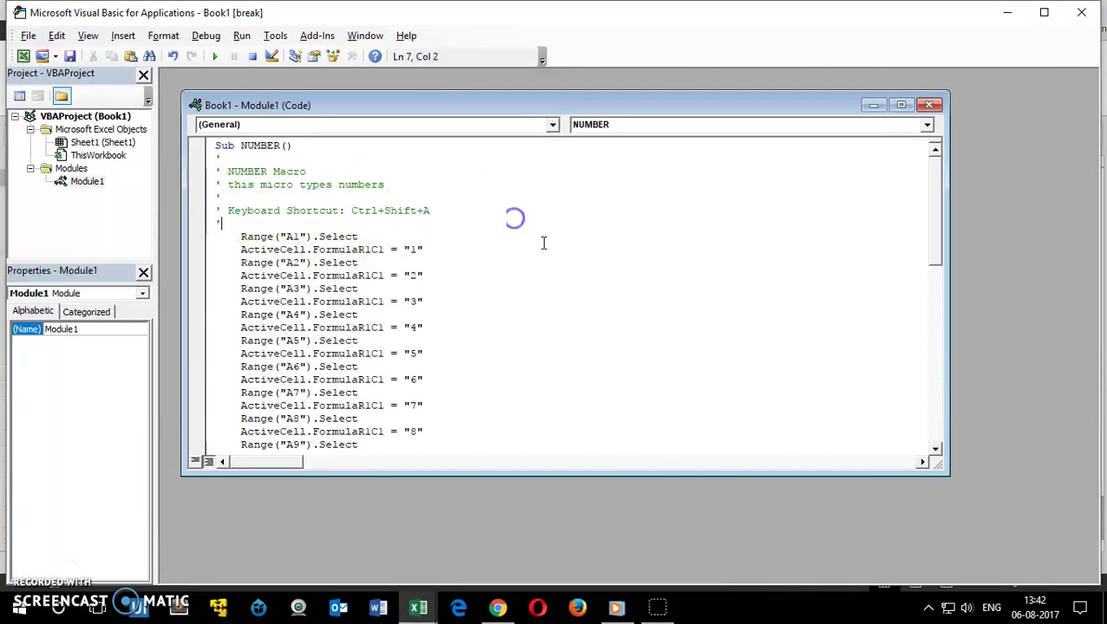
- Close the Module1 window and VBA editor, confirming the debugger stop
{"action": "left_click", "coordinate": [929, 104]}
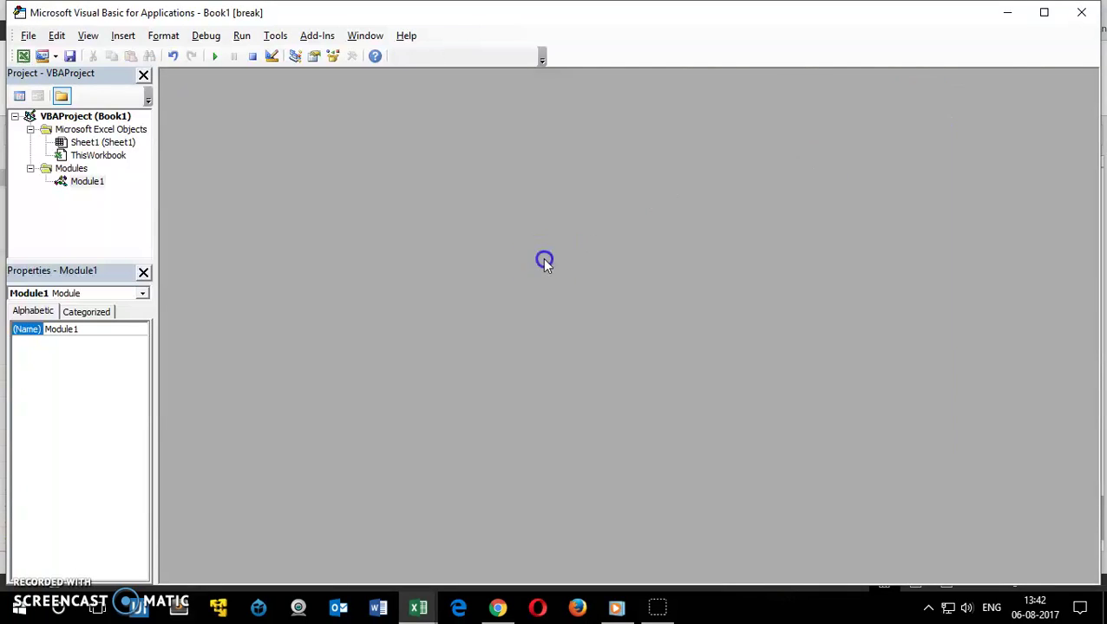
{"action": "left_click", "coordinate": [1078, 12]}
{"action": "left_click", "coordinate": [509, 359]}
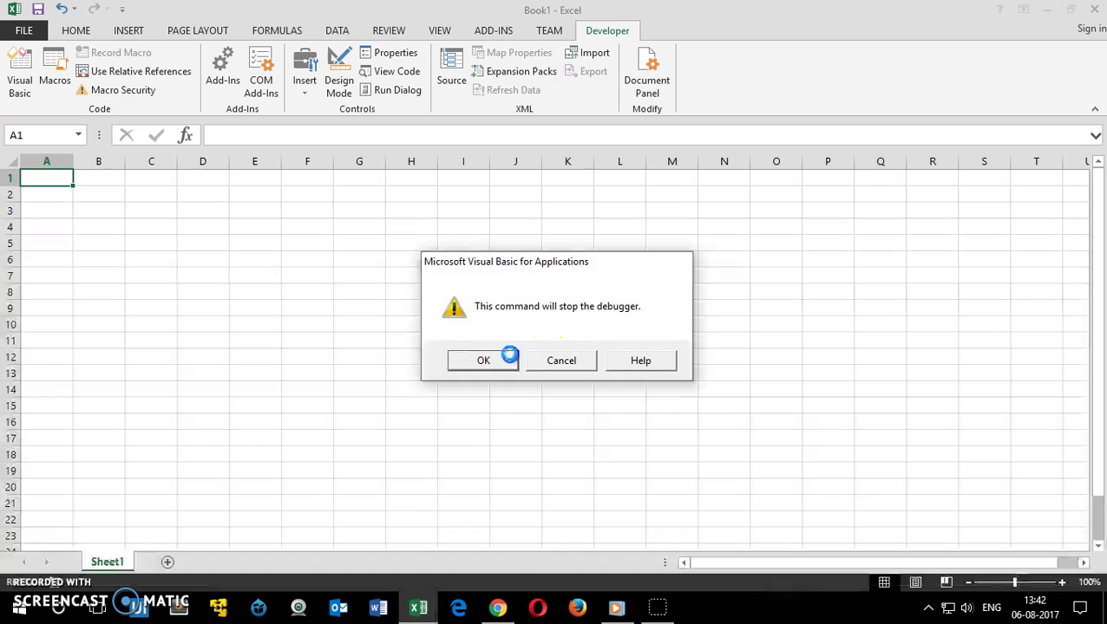
{"action": "left_click", "coordinate": [94, 295]}
- Delete the alphabet macro from the Macro dialog
{"action": "left_click", "coordinate": [54, 83]}
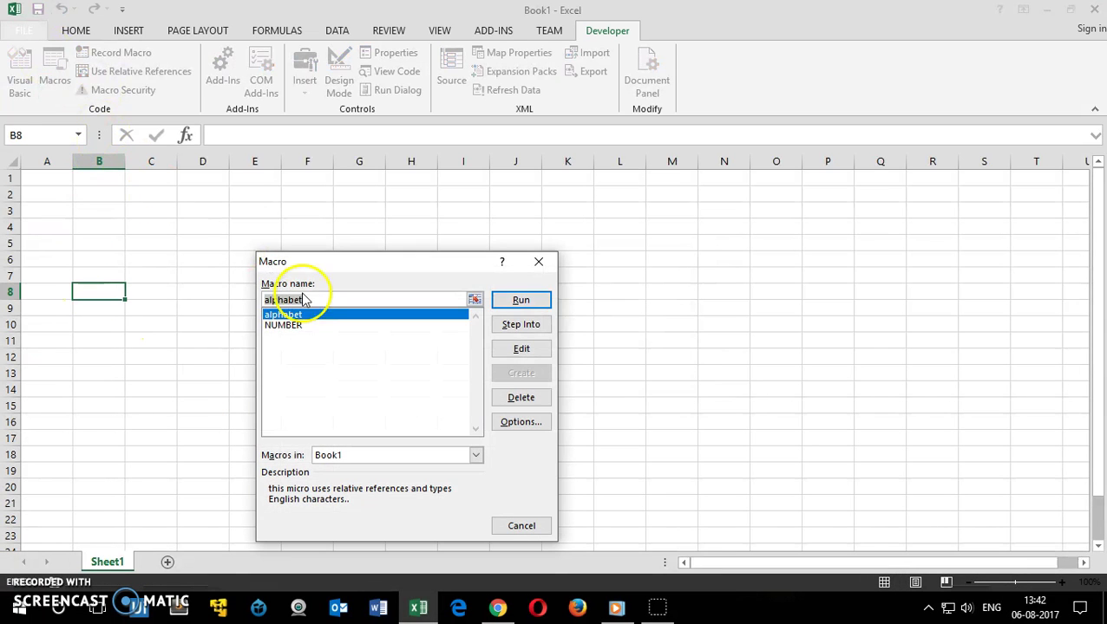
{"action": "left_click", "coordinate": [289, 324]}
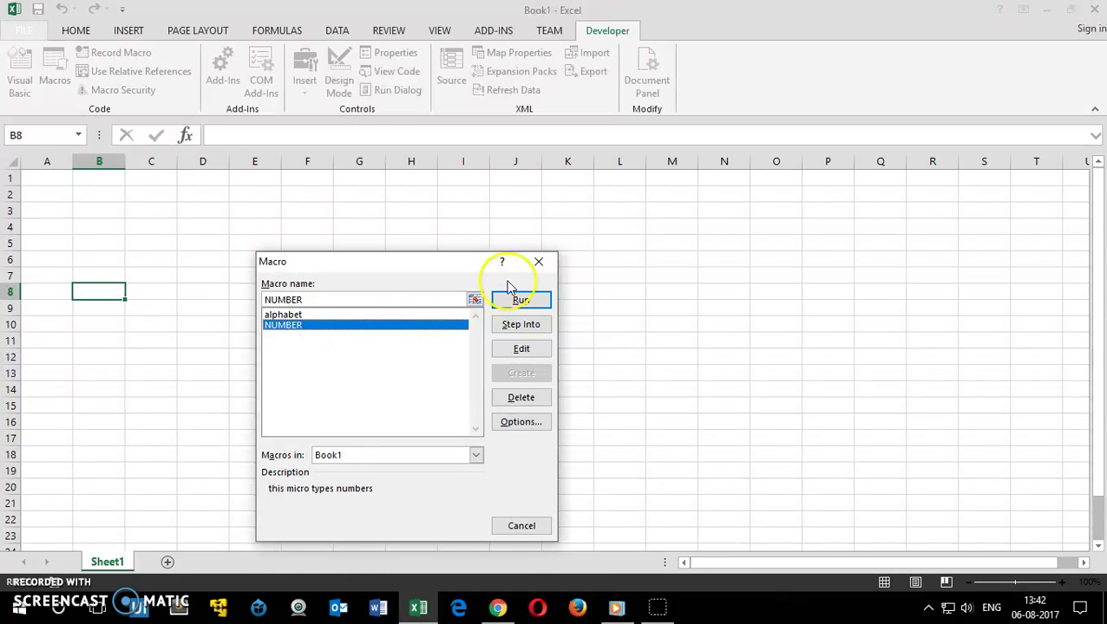
{"action": "left_click", "coordinate": [283, 314]}
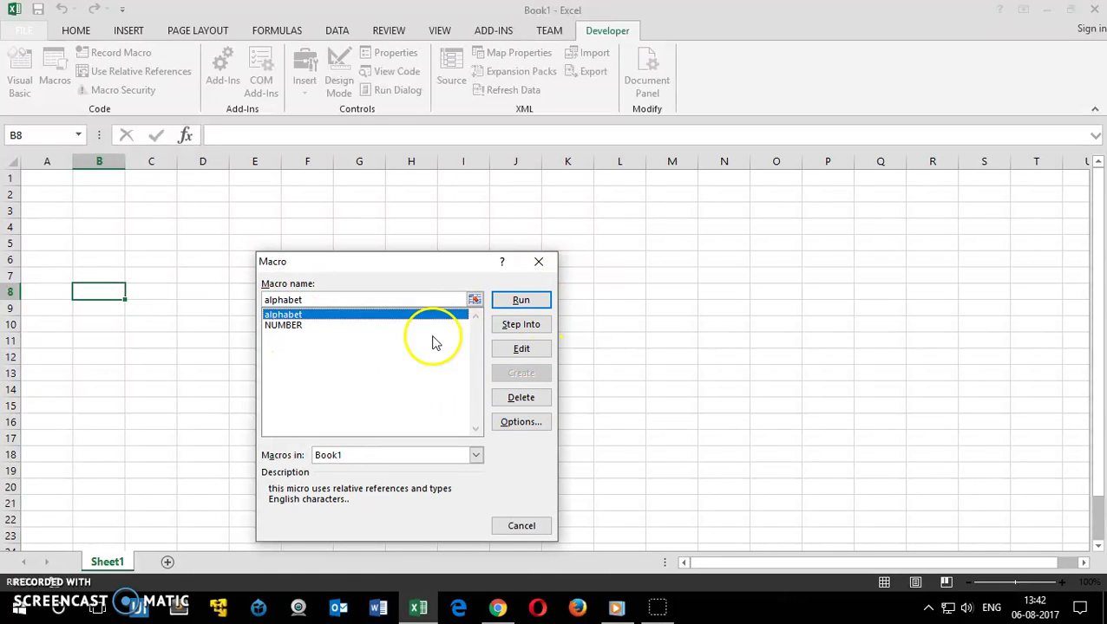
{"action": "left_click", "coordinate": [520, 397]}
{"action": "left_click", "coordinate": [521, 330]}
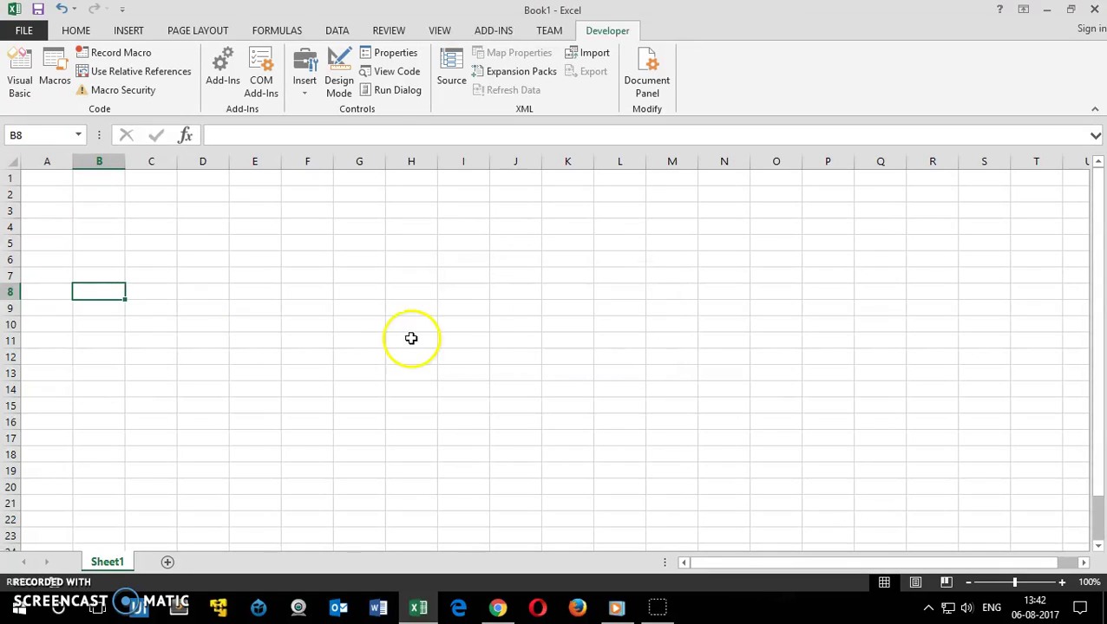
- Make A1 the active cell and switch Use Relative References on
{"action": "left_click", "coordinate": [148, 323]}
{"action": "left_click", "coordinate": [50, 180]}
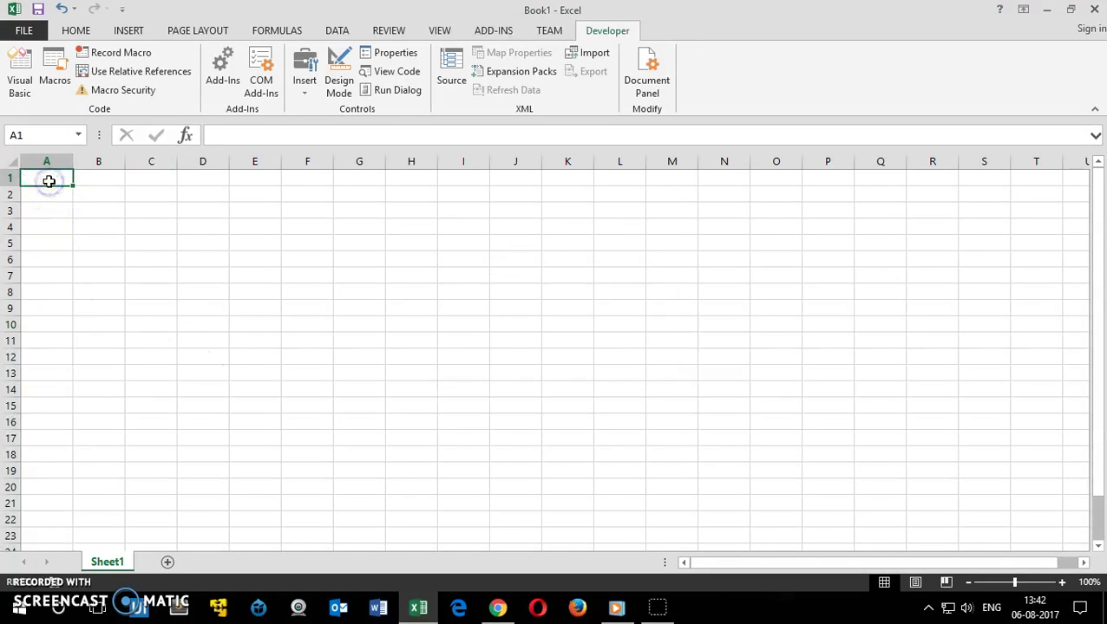
{"action": "left_click", "coordinate": [121, 71]}
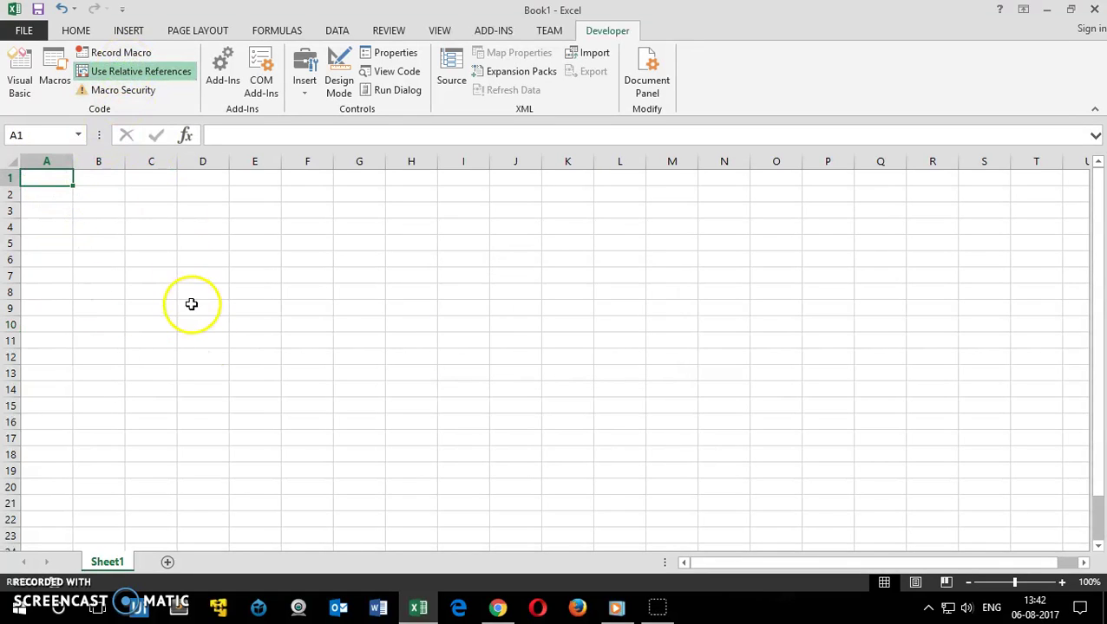
- Record macro 'ALPHA' with Ctrl+Shift+S, described 'thsi s micro uses relative references'
{"action": "left_click", "coordinate": [104, 53]}
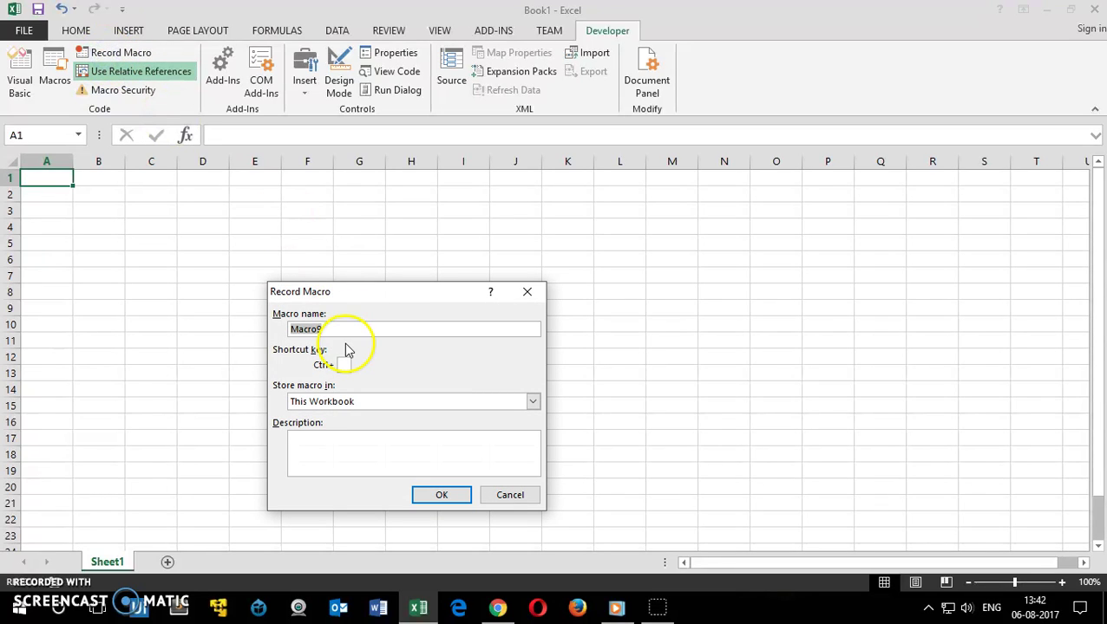
{"action": "type", "text": "AP"}
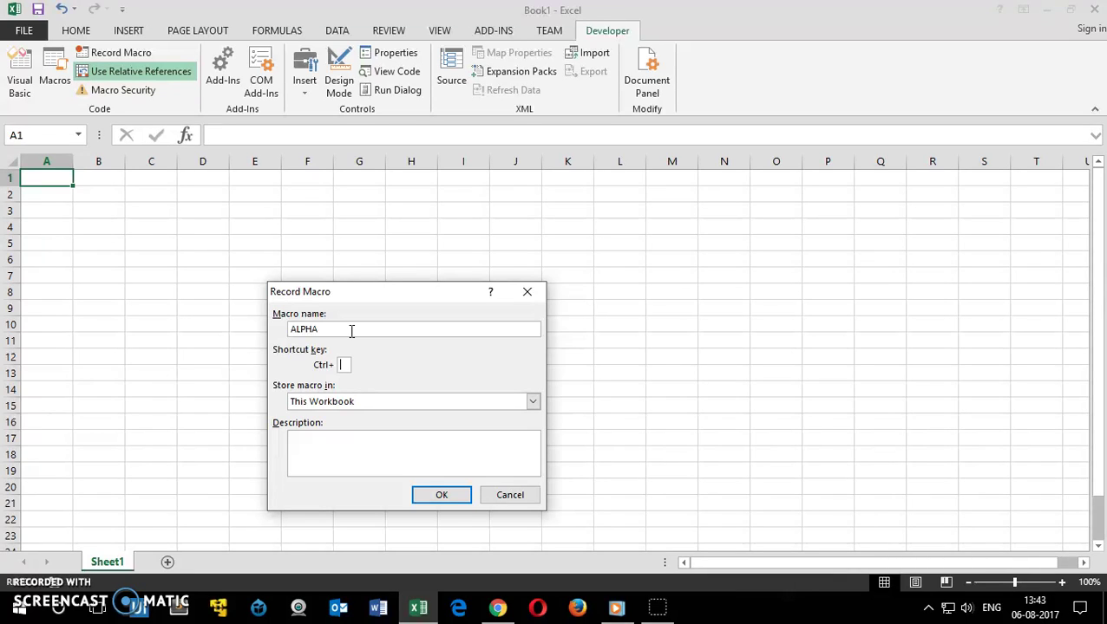
{"action": "type", "text": "S"}
{"action": "left_click", "coordinate": [350, 449]}
{"action": "type", "text": "thsi "}
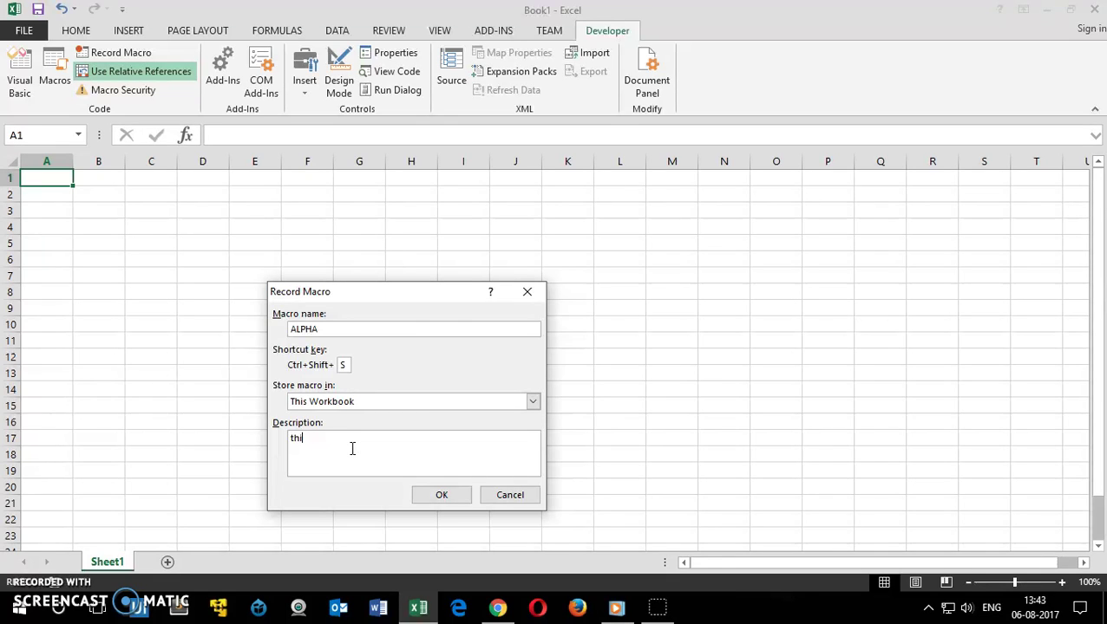
{"action": "type", "text": "s micro uses relative references"}
{"action": "left_click", "coordinate": [437, 496]}
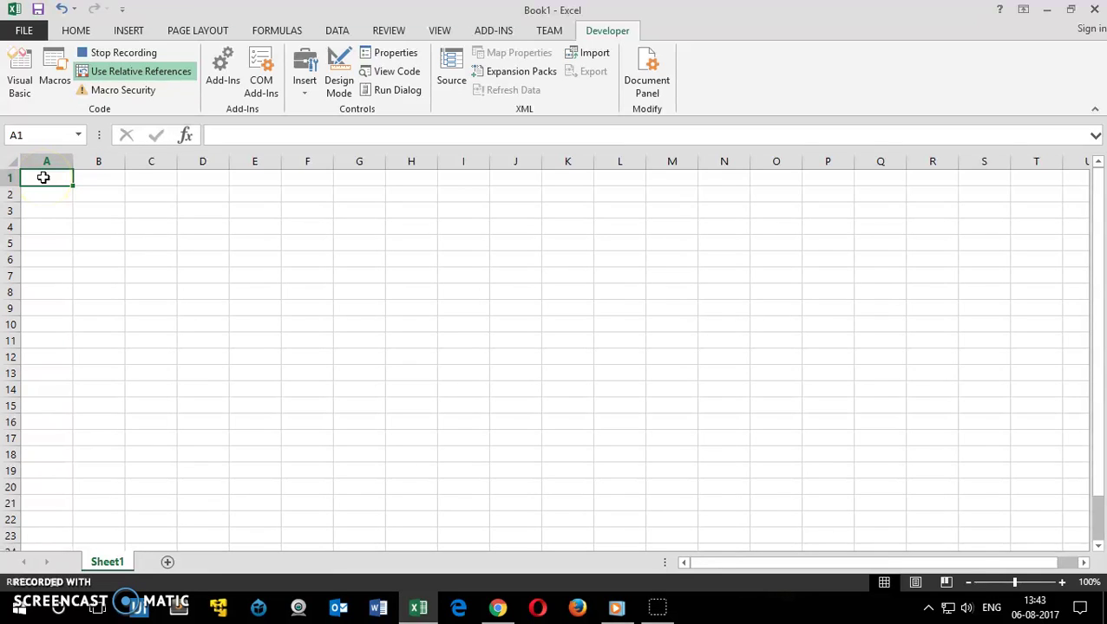
- Type the letters a through k down cells A1:A11
{"action": "type", "text": "a"}
{"action": "key", "text": "Return"}
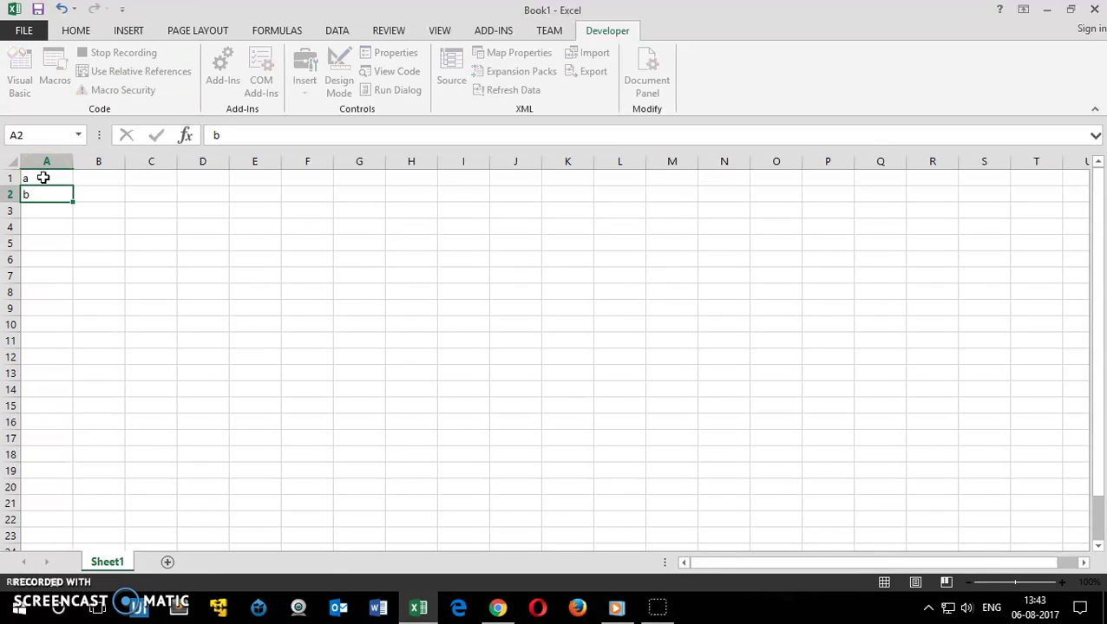
{"action": "key", "text": "Return"}
{"action": "type", "text": "c"}
{"action": "key", "text": "Return"}
{"action": "type", "text": "d"}
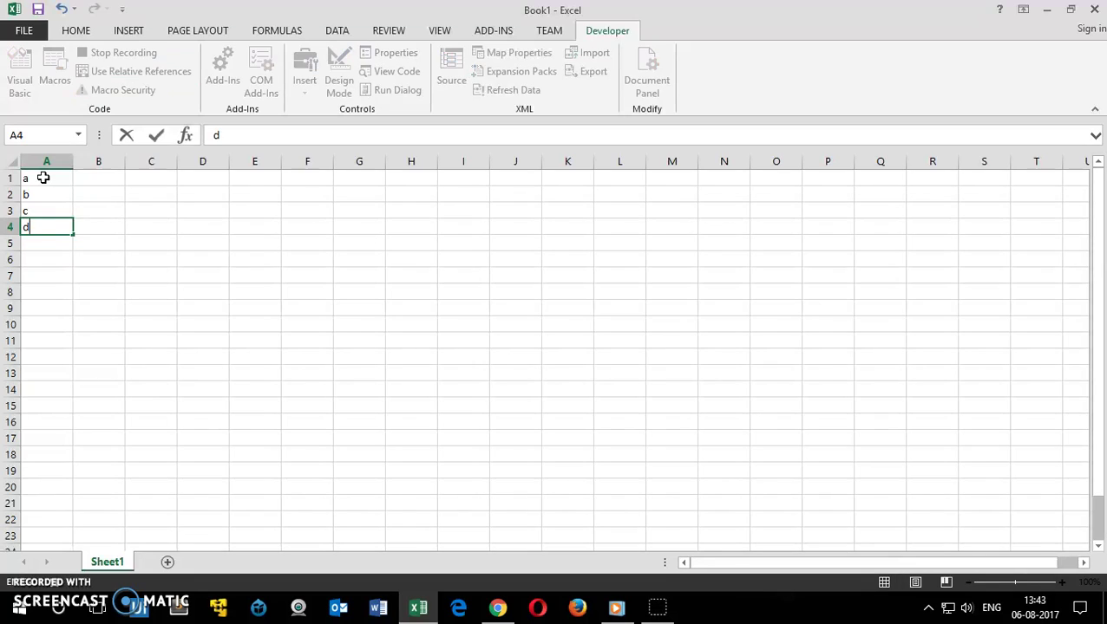
{"action": "key", "text": "Return"}
{"action": "type", "text": "e"}
{"action": "key", "text": "Return"}
{"action": "type", "text": "f"}
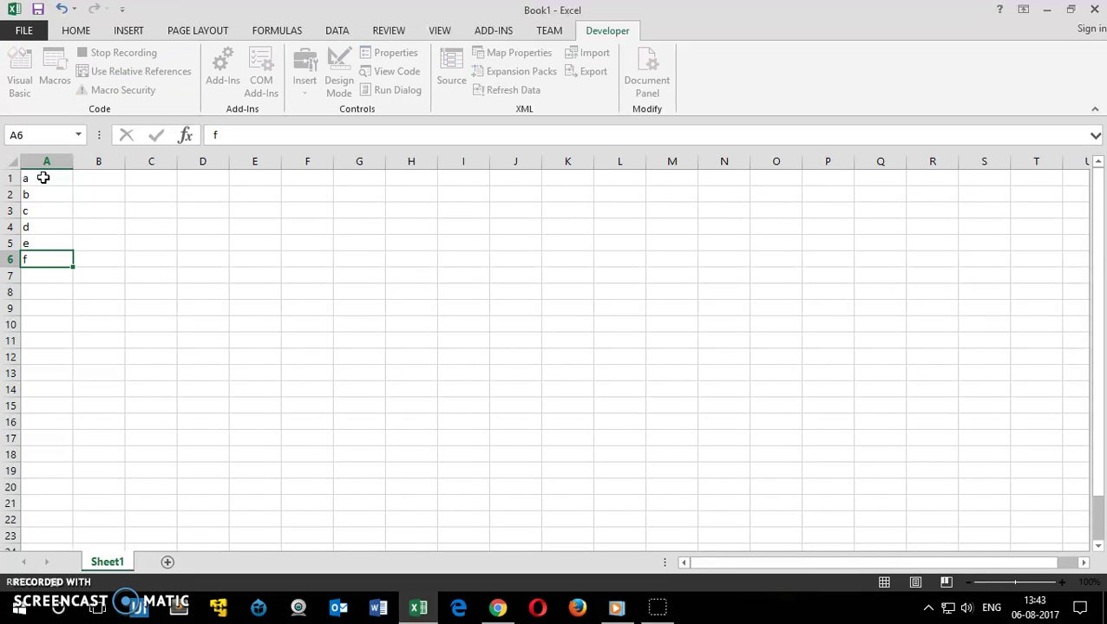
{"action": "key", "text": "Return"}
{"action": "type", "text": "g"}
{"action": "key", "text": "Return"}
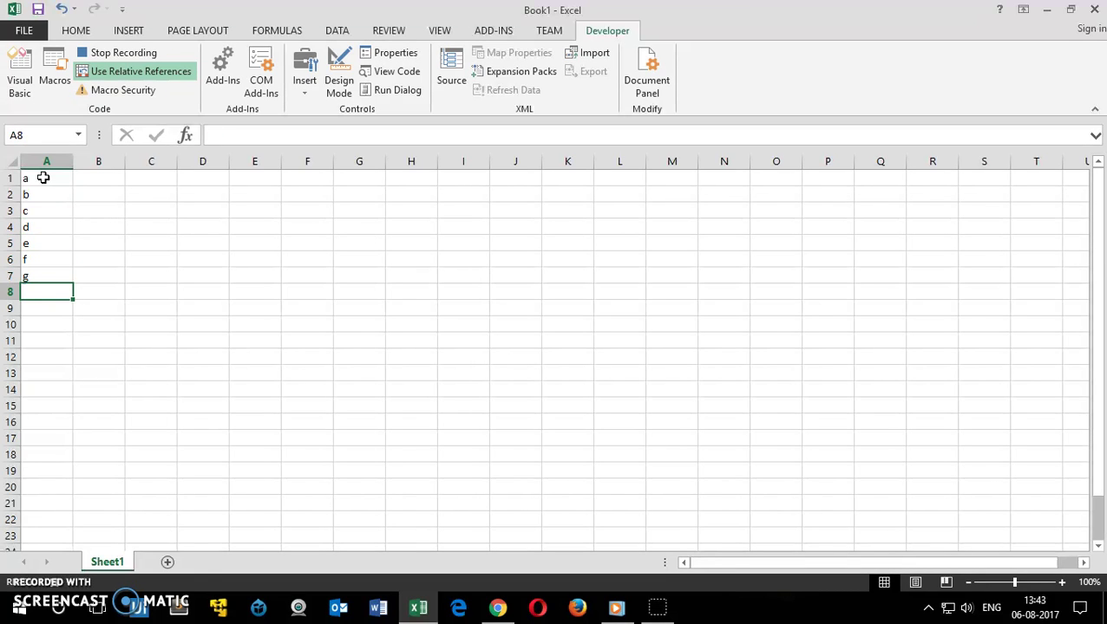
{"action": "type", "text": "h"}
{"action": "key", "text": "Return"}
{"action": "type", "text": "i"}
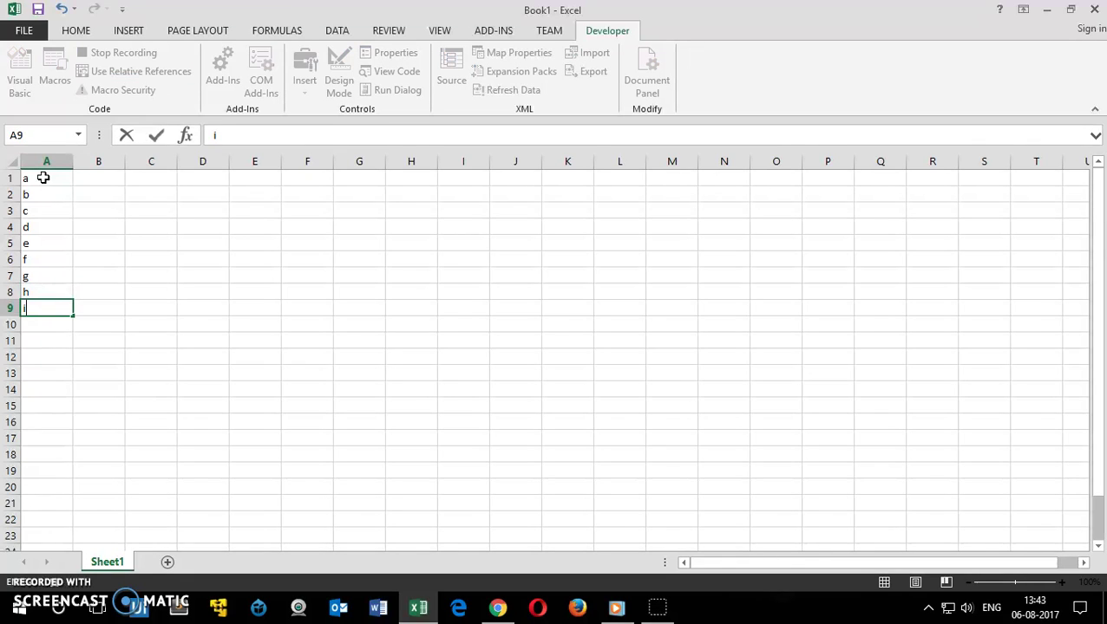
{"action": "key", "text": "Return"}
{"action": "type", "text": "j"}
{"action": "key", "text": "Return"}
{"action": "type", "text": "k"}
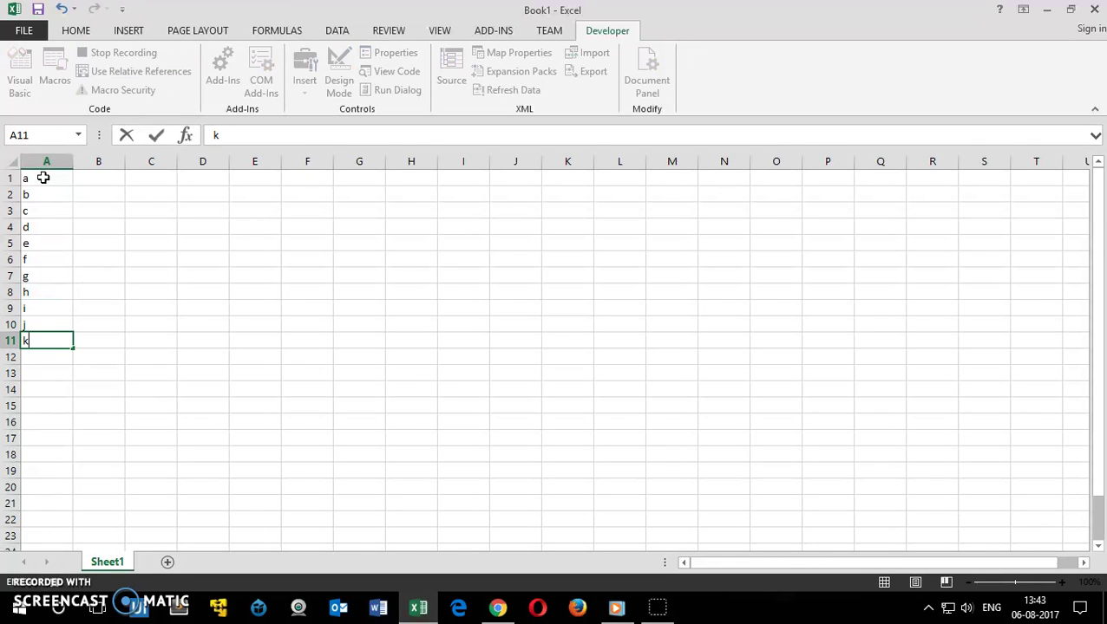
{"action": "key", "text": "Return"}
- Centre-align column A and make A1 the active cell
{"action": "left_click", "coordinate": [52, 156]}
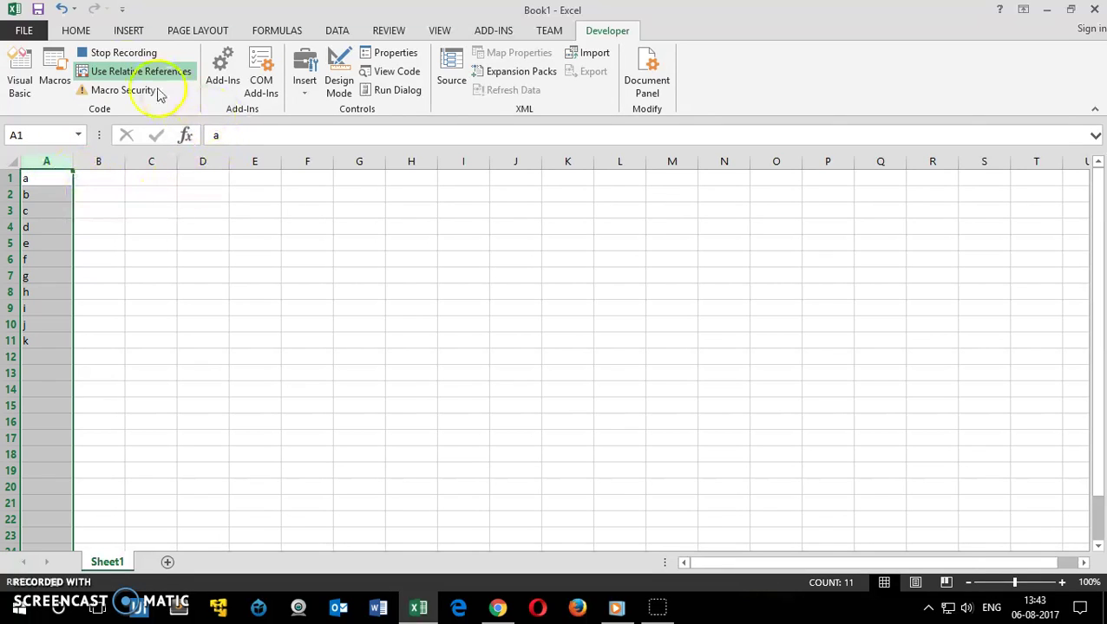
{"action": "left_click", "coordinate": [72, 33]}
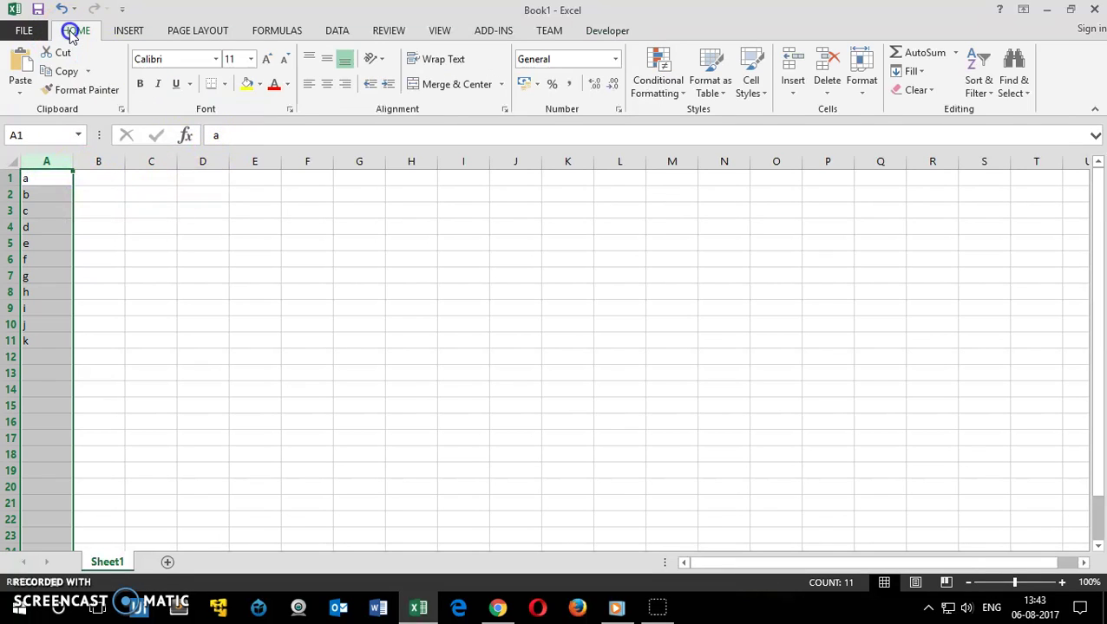
{"action": "left_click", "coordinate": [327, 84]}
{"action": "left_click", "coordinate": [192, 257]}
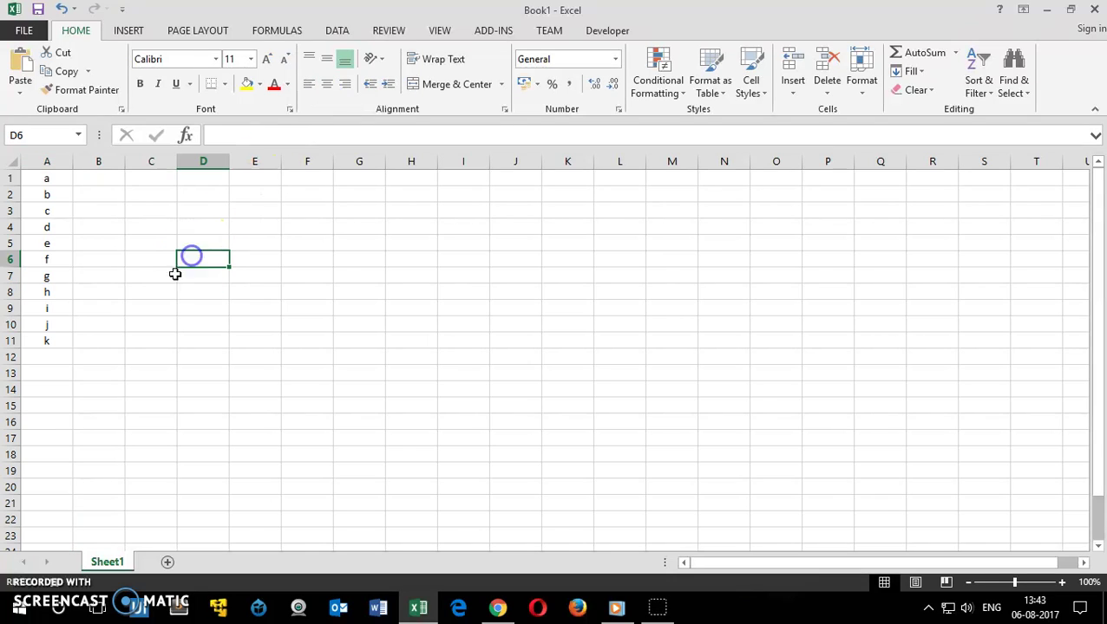
{"action": "left_click", "coordinate": [46, 179]}
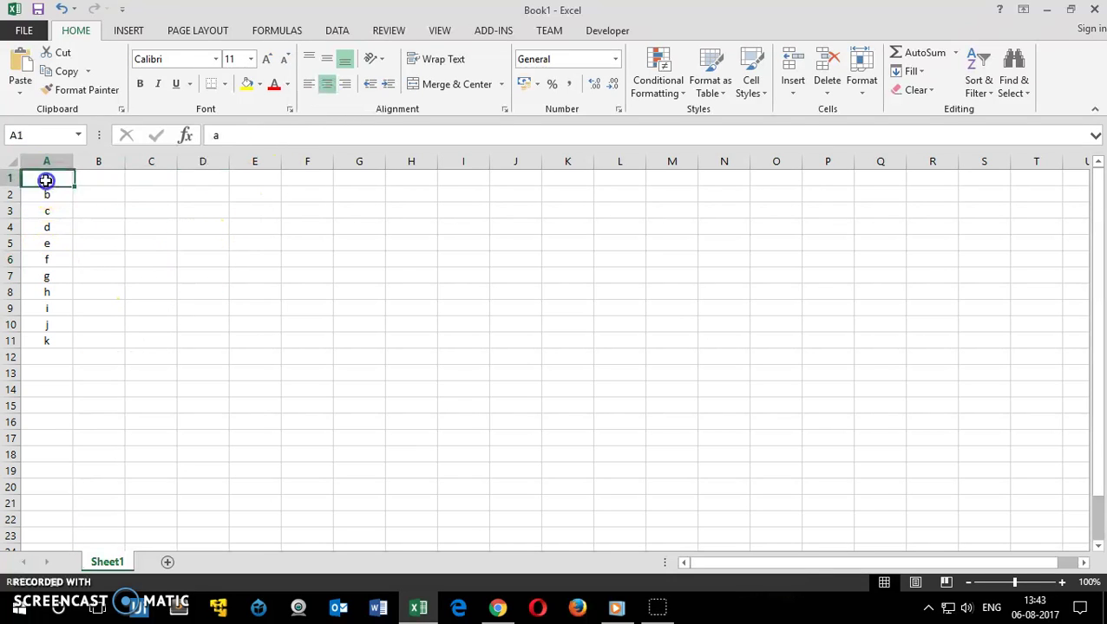
- Toggle Use Relative References and stop the macro recording
{"action": "left_click", "coordinate": [612, 35]}
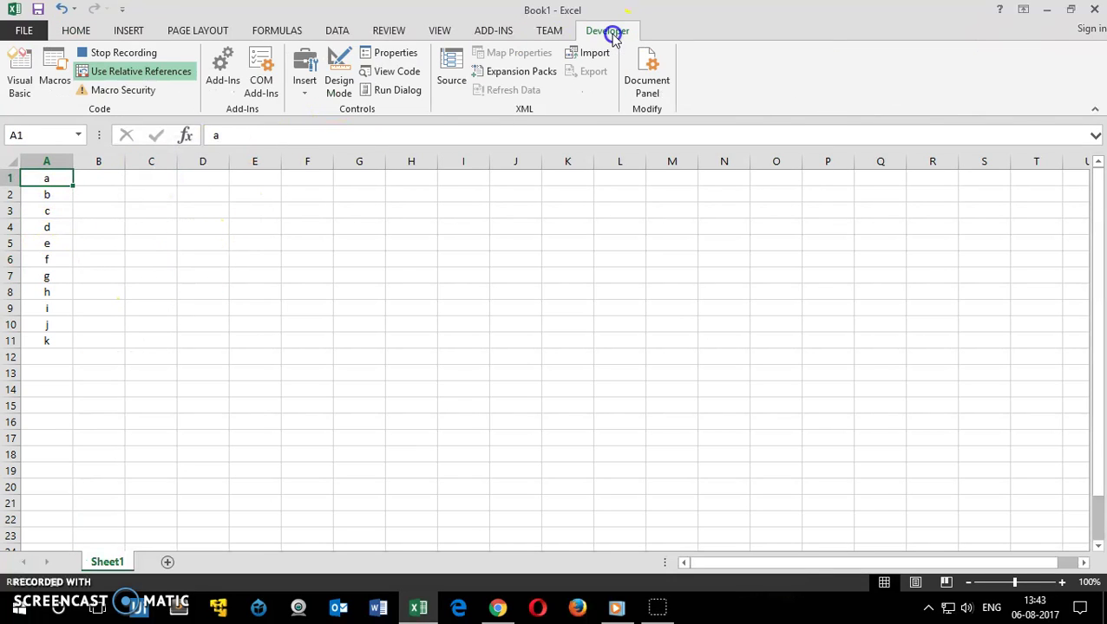
{"action": "left_click", "coordinate": [120, 73]}
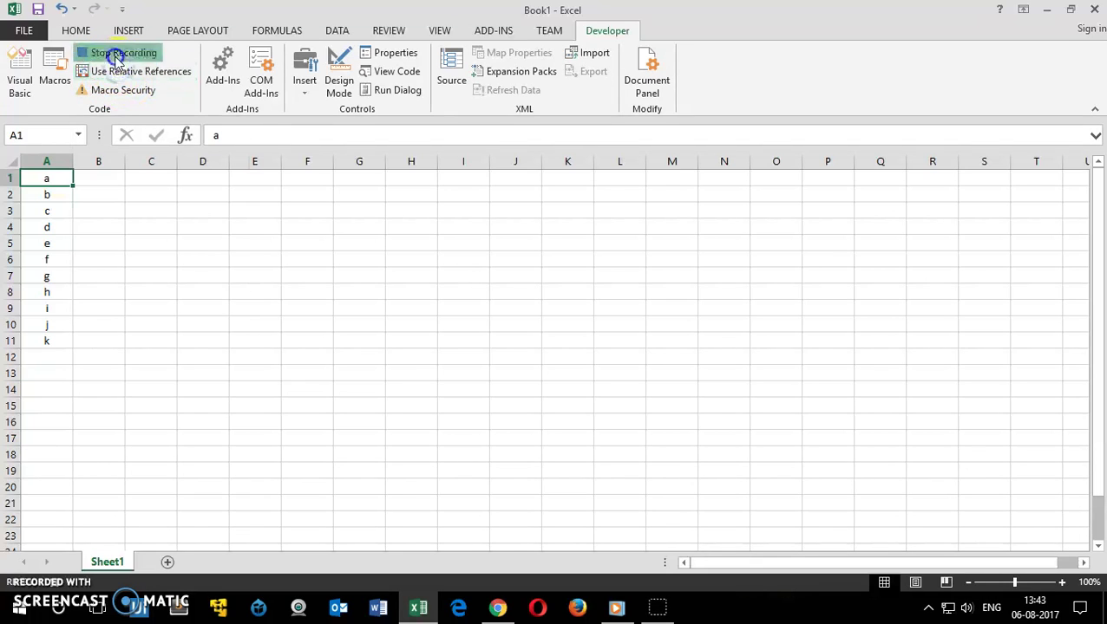
{"action": "left_click", "coordinate": [114, 53]}
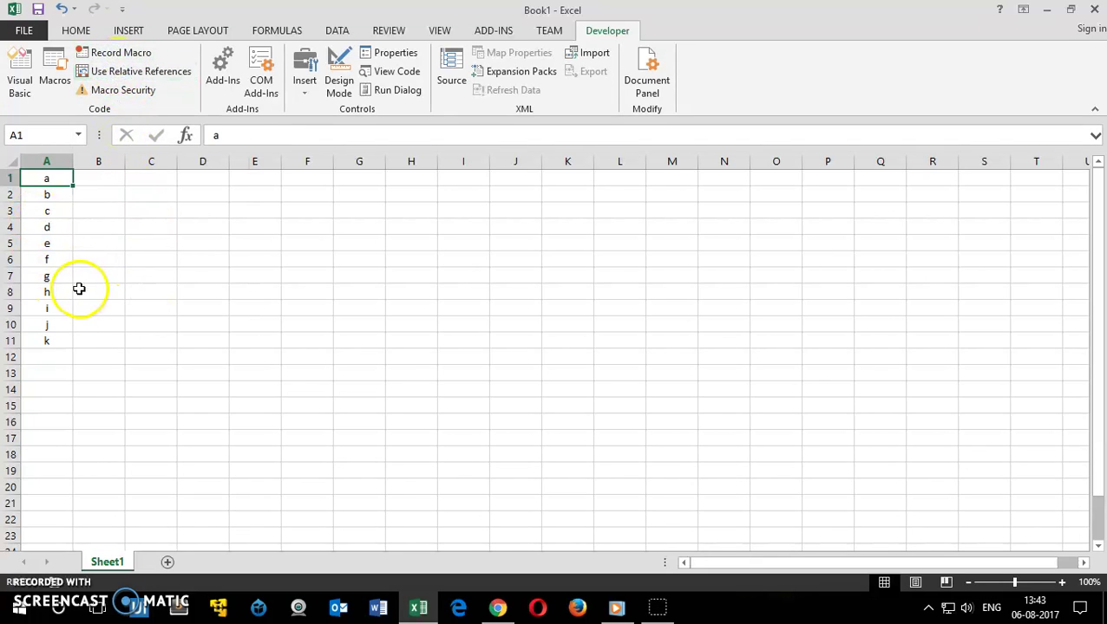
- Clear the letters a–k from A1:A11
{"action": "left_click", "coordinate": [78, 371]}
{"action": "left_click_drag", "start_coordinate": [46, 178], "coordinate": [54, 334]}
{"action": "key", "text": "Delete"}
{"action": "left_click", "coordinate": [54, 334]}
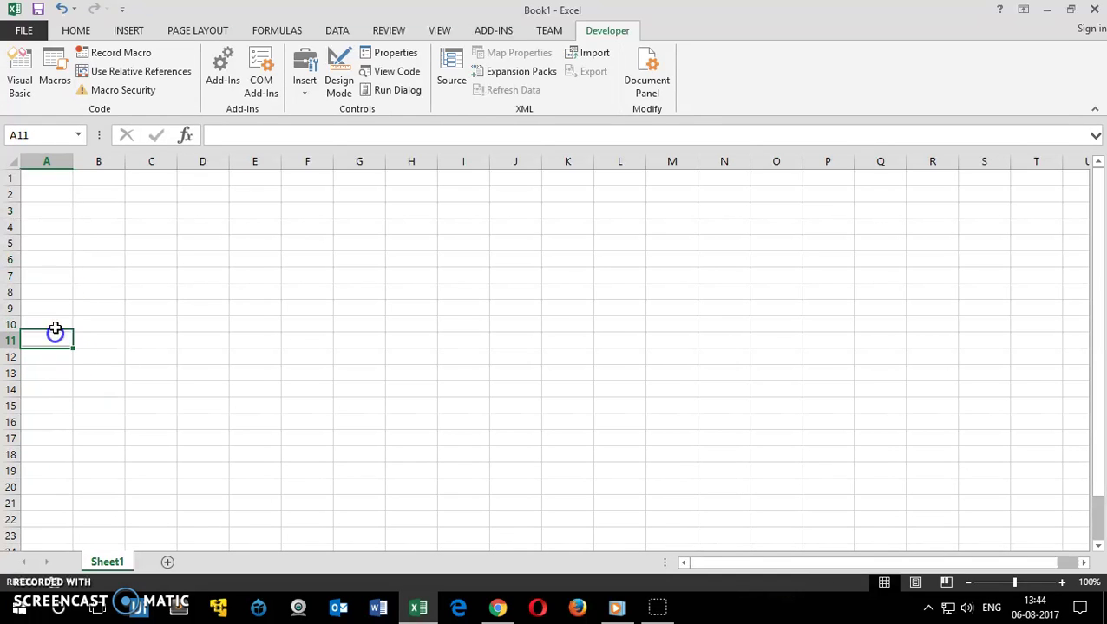
{"action": "left_click", "coordinate": [48, 178]}
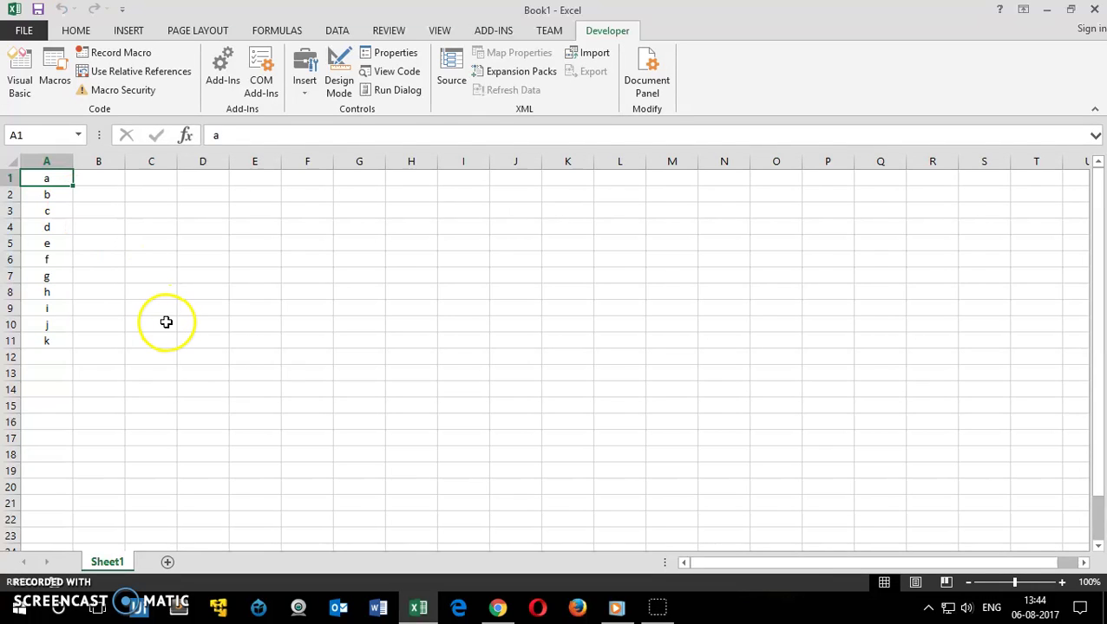
- Run the macro with Ctrl+Shift+A from C5, E5 and H3
{"action": "left_click", "coordinate": [151, 247]}
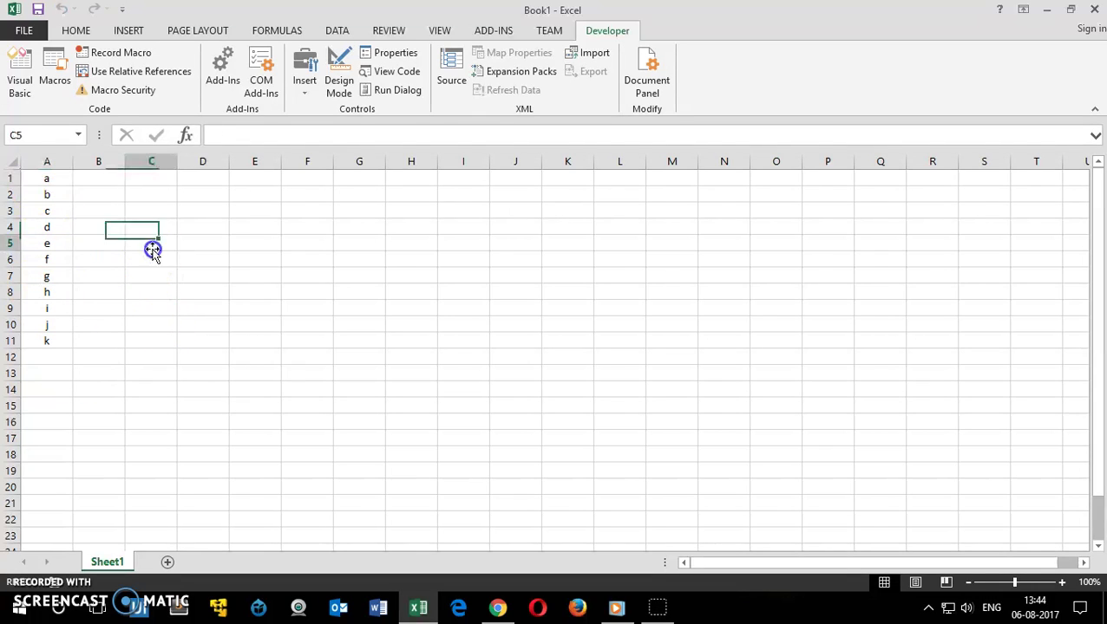
{"action": "key", "text": "ctrl+shift+a"}
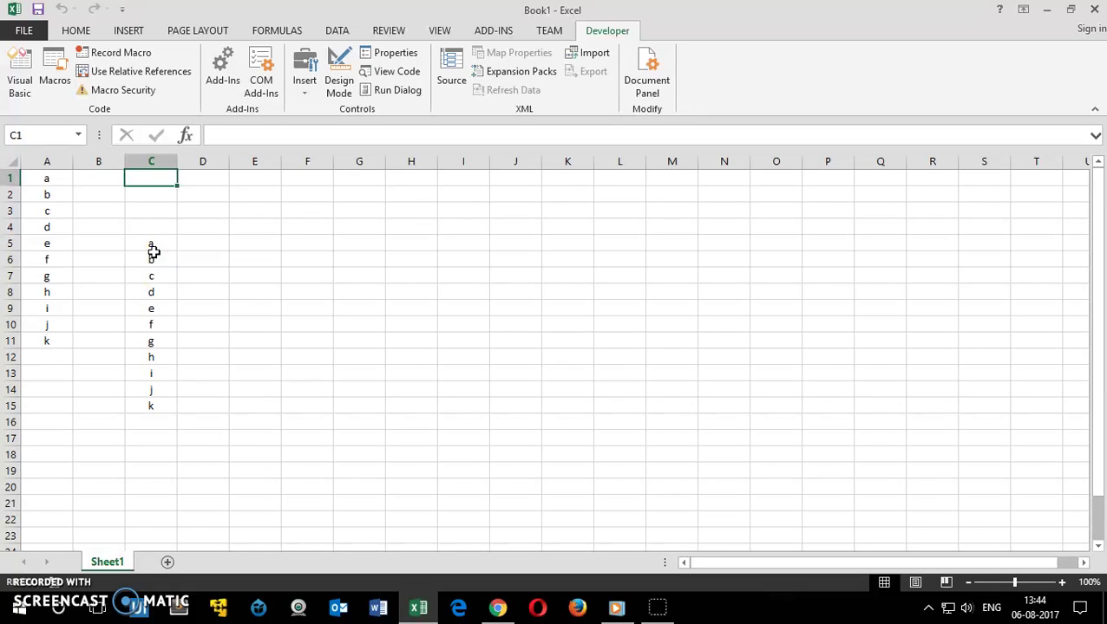
{"action": "left_click", "coordinate": [274, 243]}
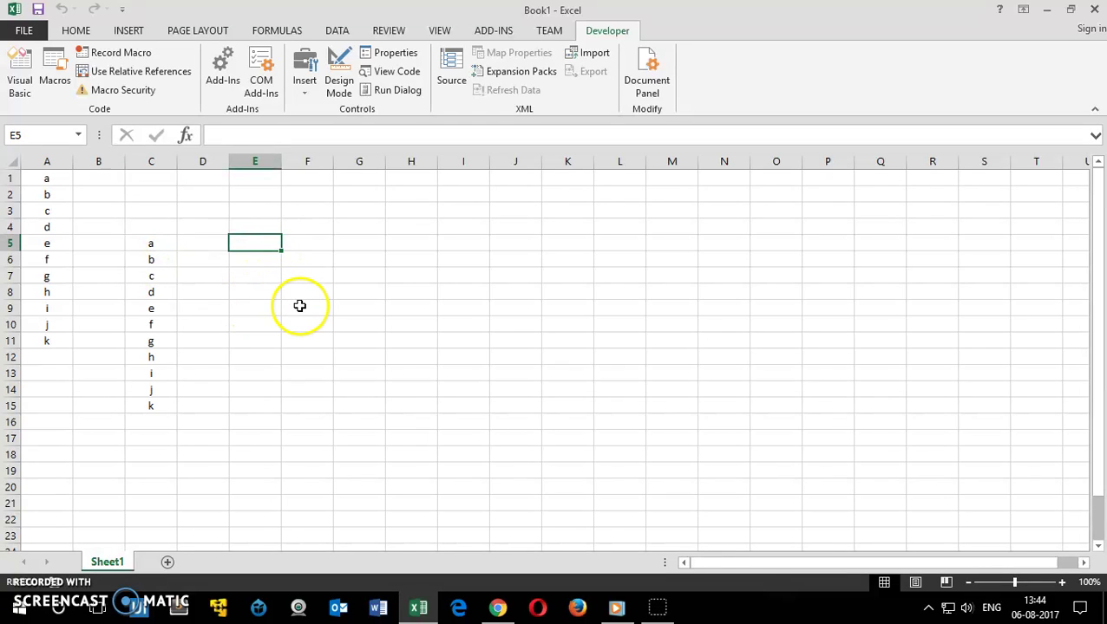
{"action": "key", "text": "ctrl+shift+a"}
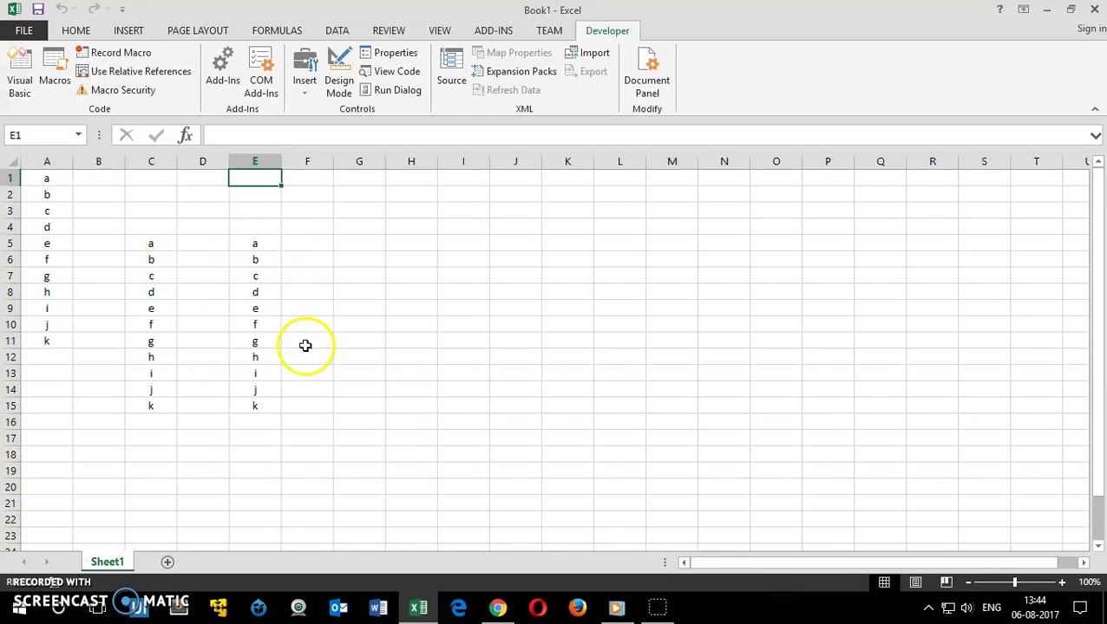
{"action": "left_click", "coordinate": [105, 178]}
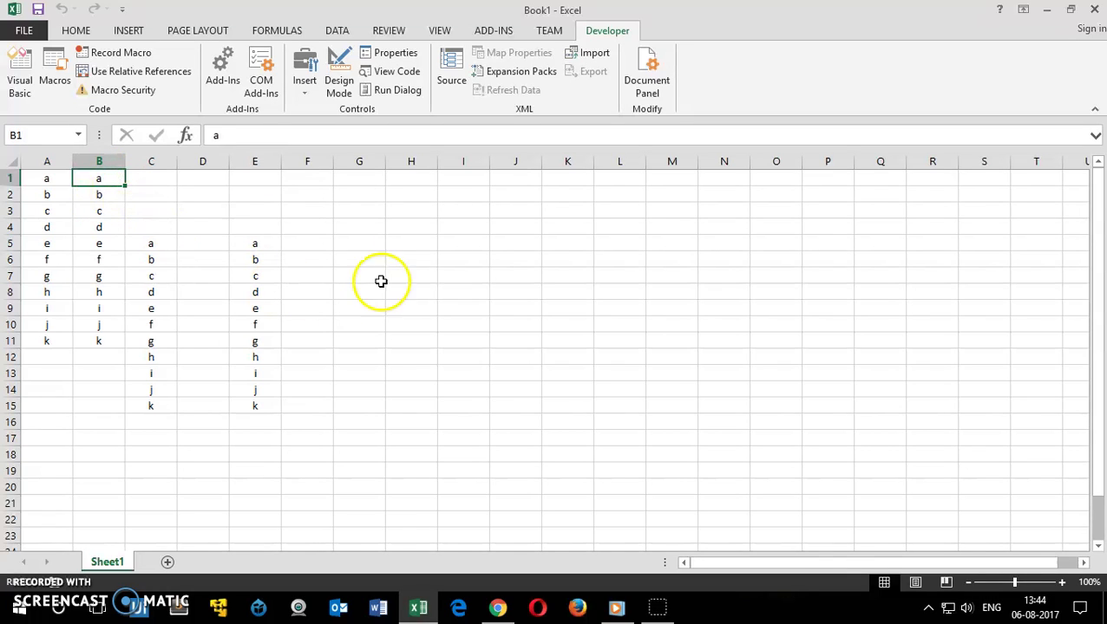
{"action": "left_click", "coordinate": [407, 206]}
{"action": "key", "text": "ctrl+shift+a"}
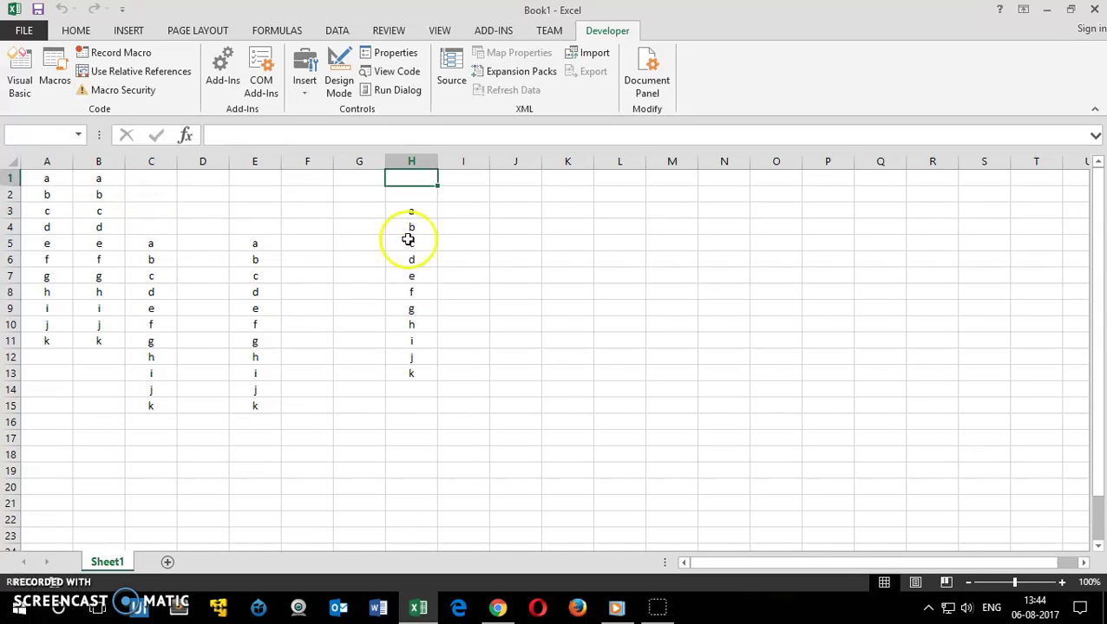
- Run the macro again from F3, D3, I2 and J6
{"action": "left_click", "coordinate": [305, 212]}
{"action": "key", "text": "ctrl+shift+a"}
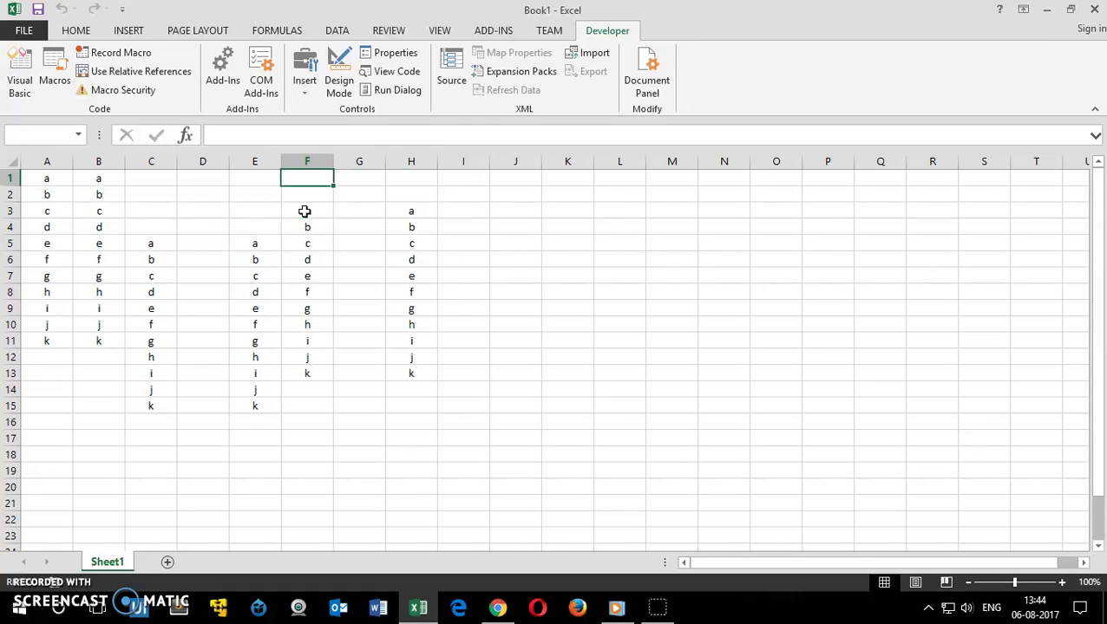
{"action": "left_click", "coordinate": [210, 206]}
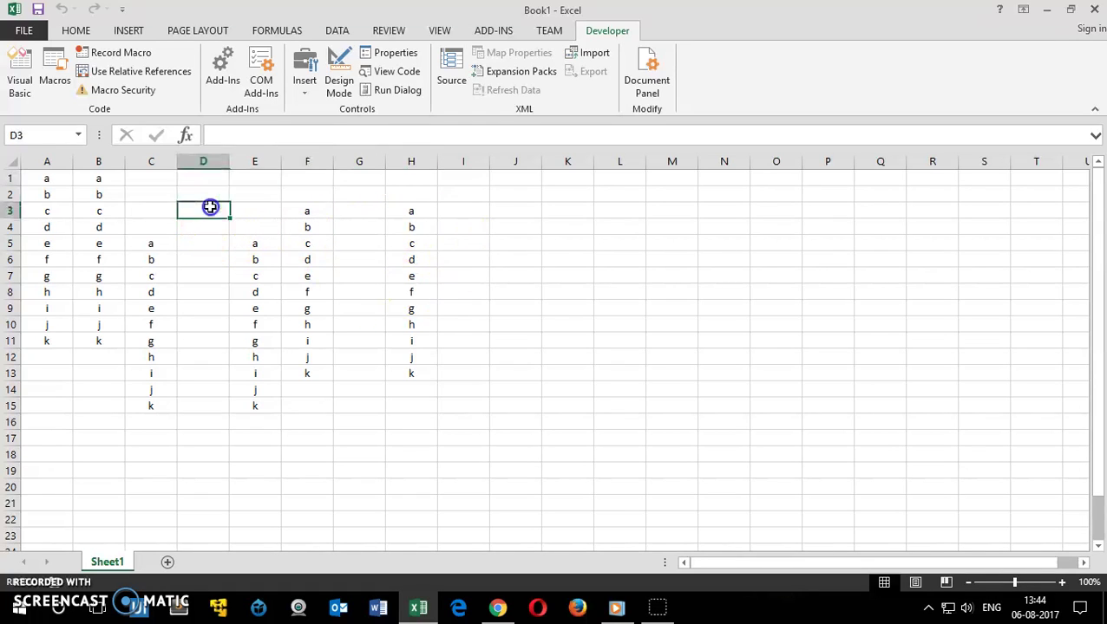
{"action": "key", "text": "ctrl+shift+a"}
{"action": "left_click", "coordinate": [474, 190]}
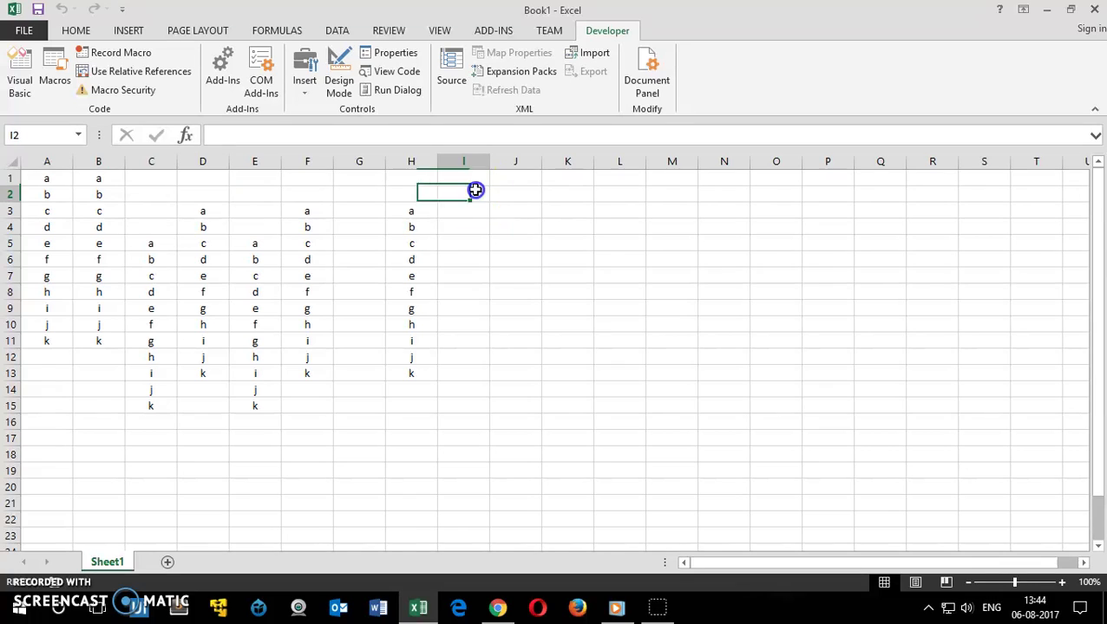
{"action": "key", "text": "ctrl+shift+a"}
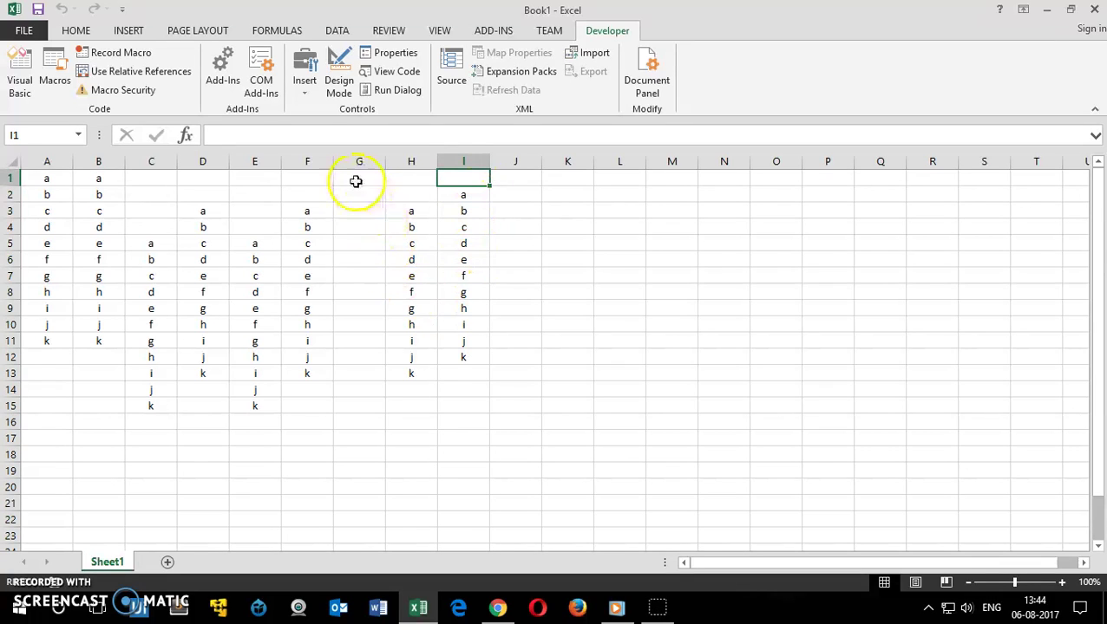
{"action": "left_click", "coordinate": [355, 181]}
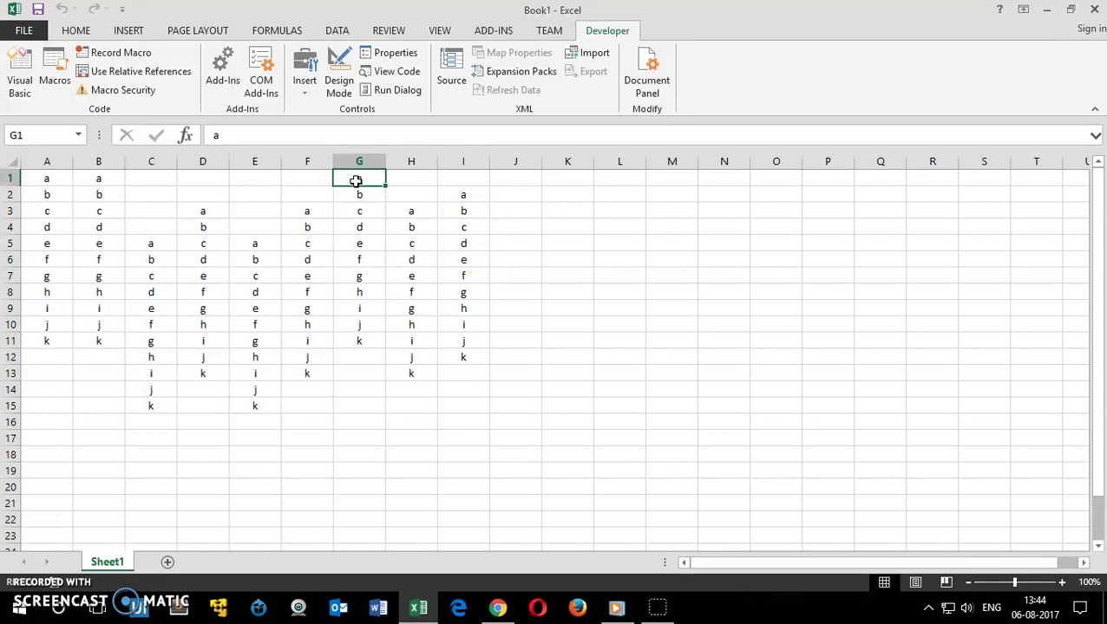
{"action": "left_click", "coordinate": [508, 266]}
{"action": "key", "text": "ctrl+shift+a"}
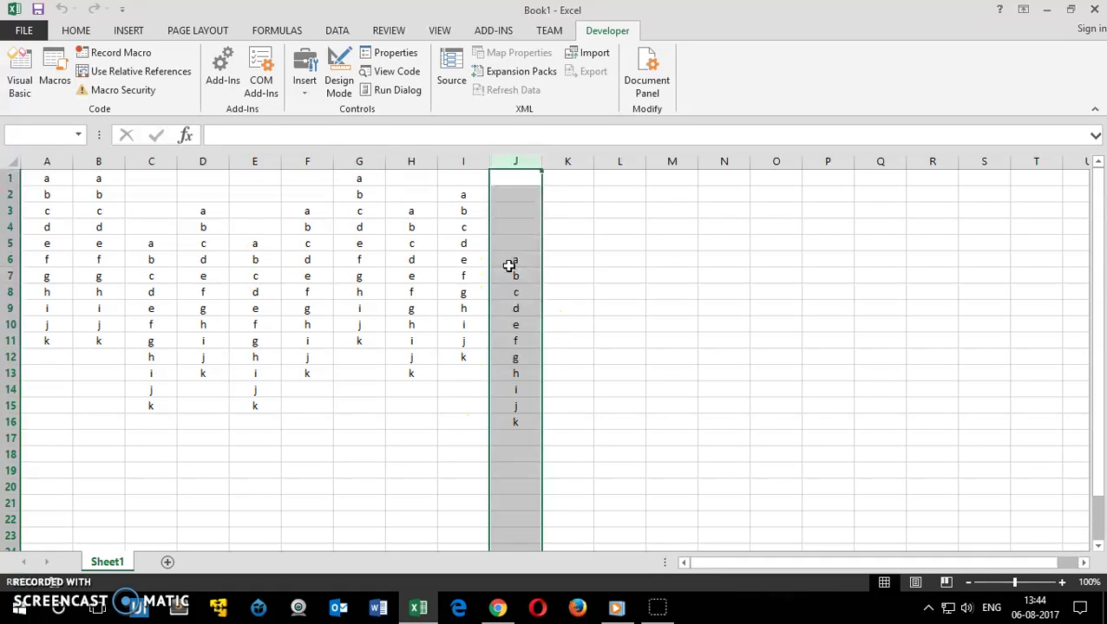
{"action": "left_click", "coordinate": [571, 178]}
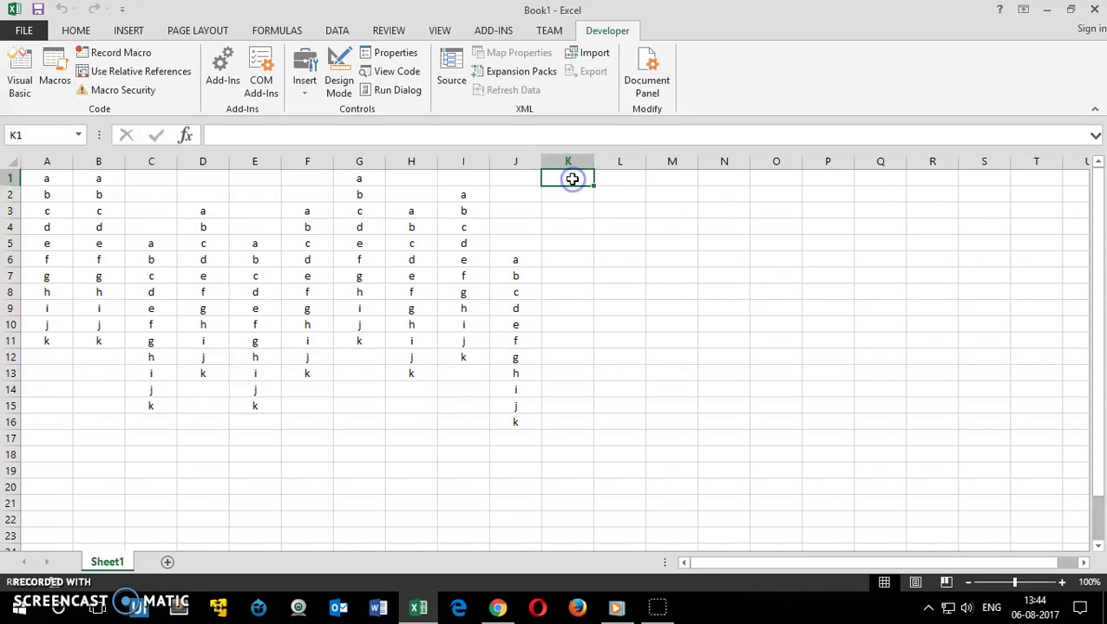